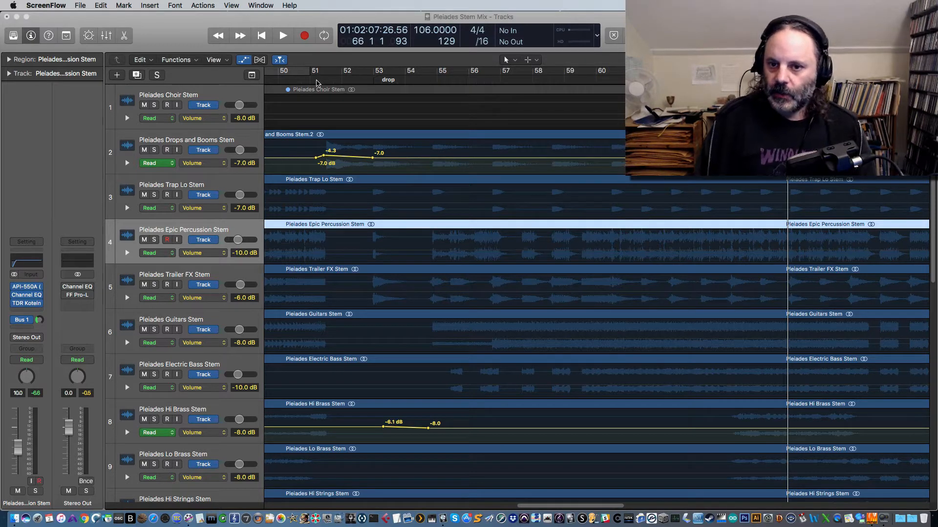
Step: Play the Drops and Booms stem soloed from around bar 51 across the drop, and turn its solo off again
left_click(316, 82)
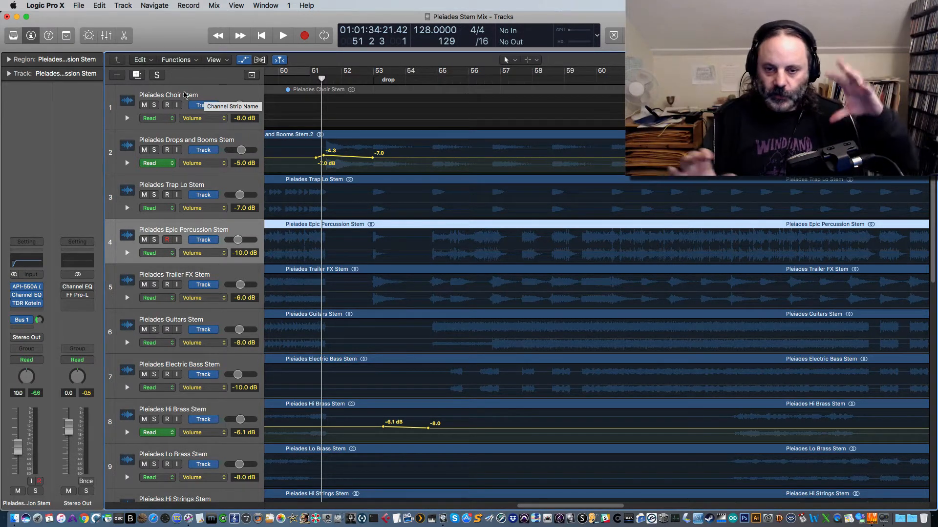
scroll(269, 247, "down", 10)
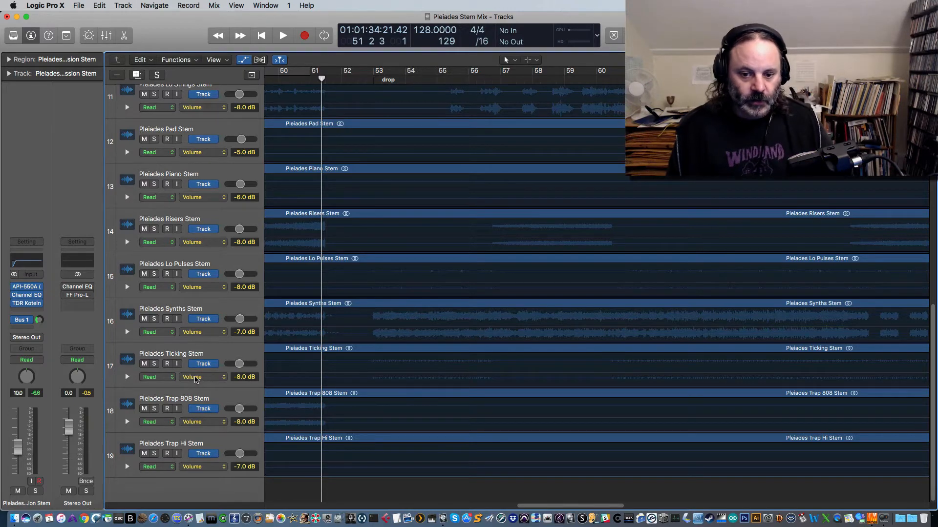
scroll(195, 379, "up", 8)
scroll(180, 109, "up", 3)
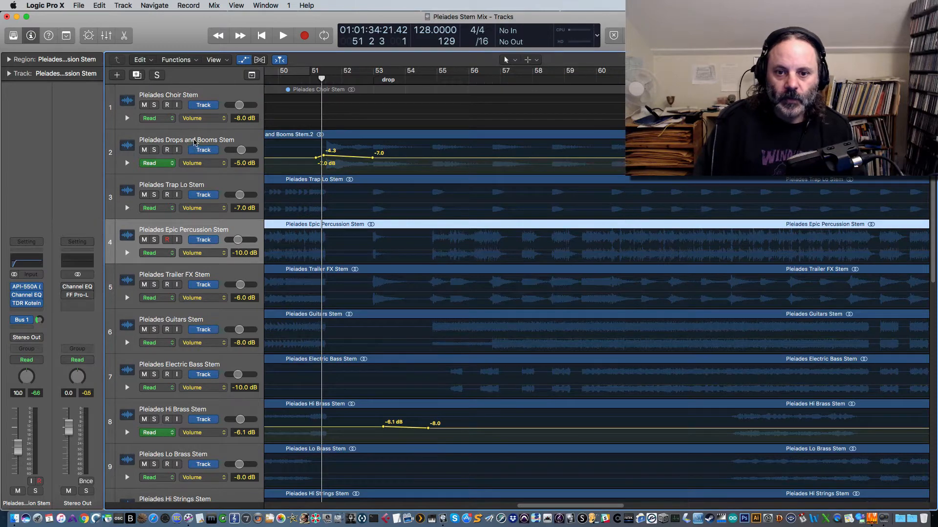
left_click(156, 150)
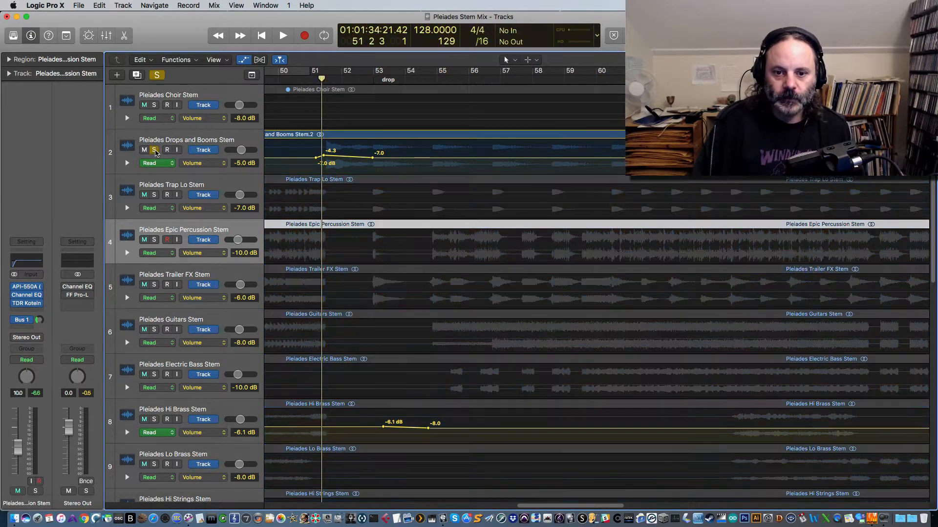
key("space")
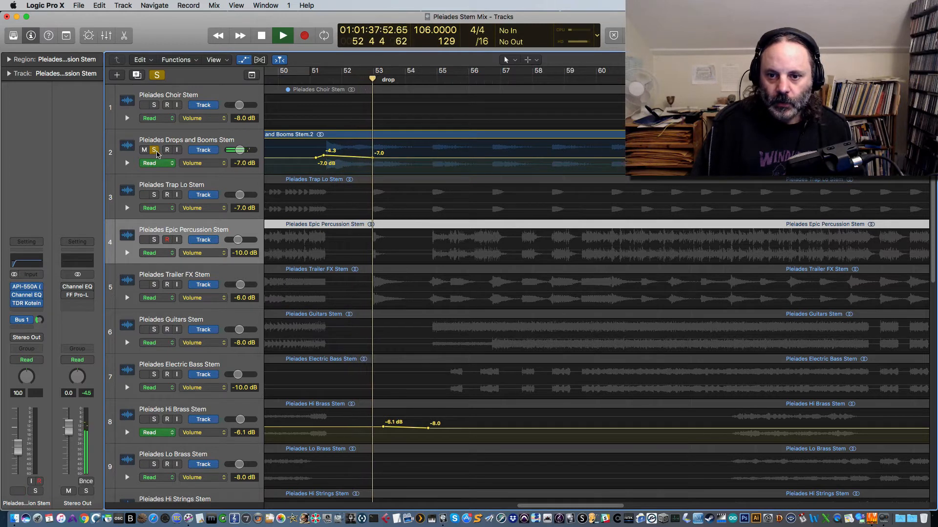
key("space")
left_click(156, 152)
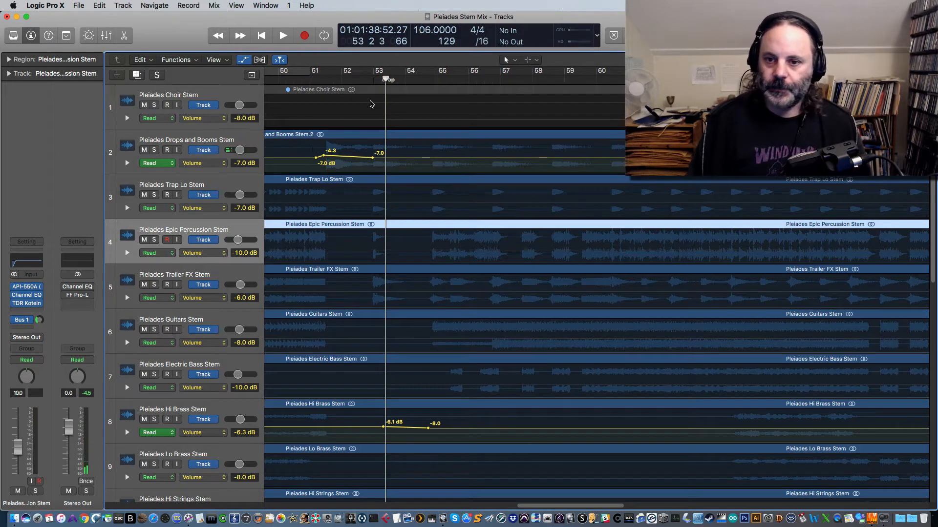
Step: Play the full mix from the start of bar 3 and stop it at about bar 80
left_click_drag(386, 79, 146, 106)
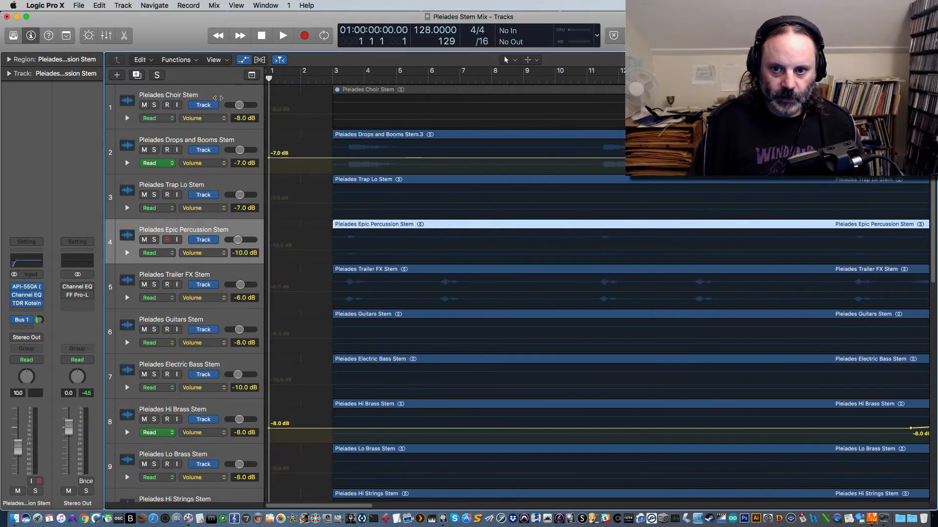
left_click_drag(217, 98, 341, 80)
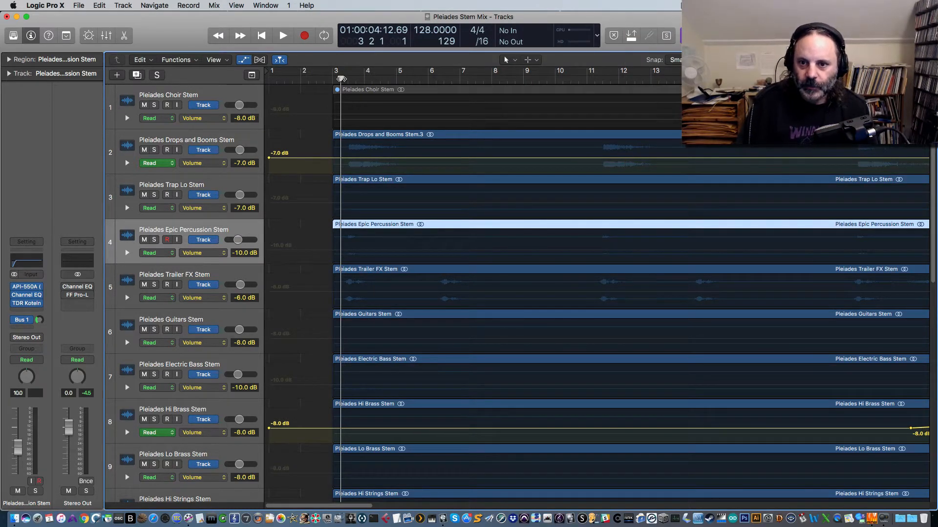
left_click_drag(340, 79, 333, 79)
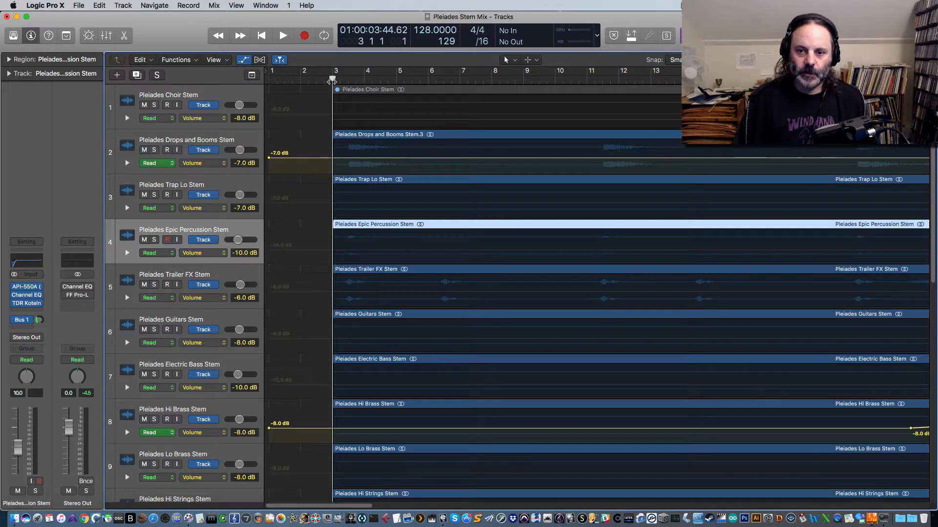
key("space")
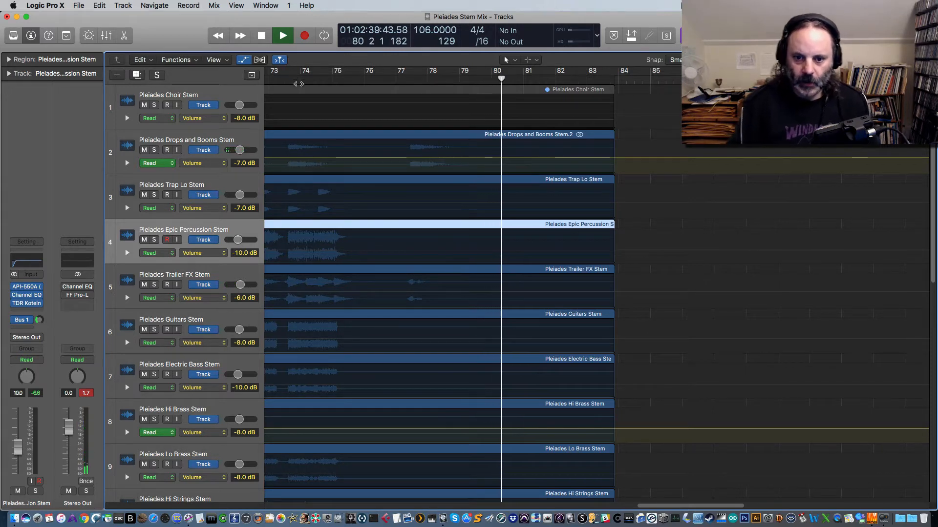
key("space")
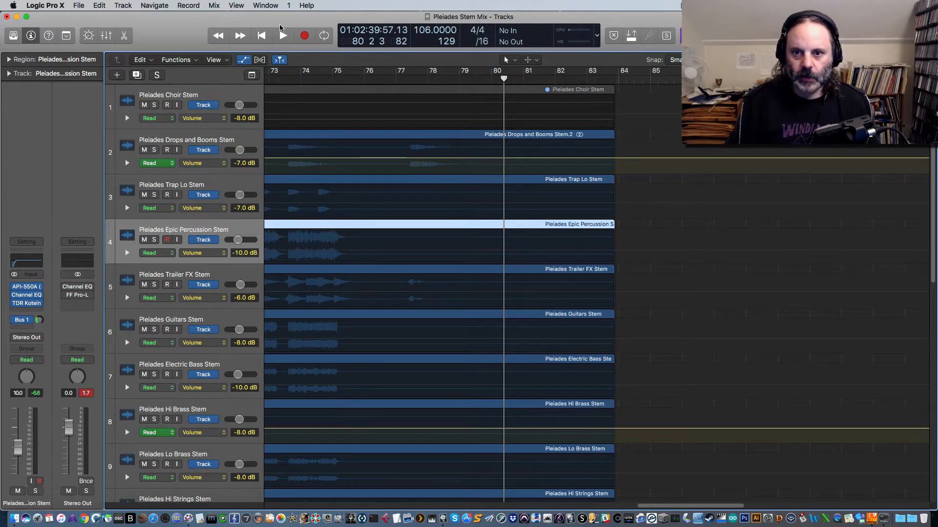
Step: Play the full mix from about bar 23 and stop it just past the riser marker at bar 32
left_click_drag(672, 508, 521, 520)
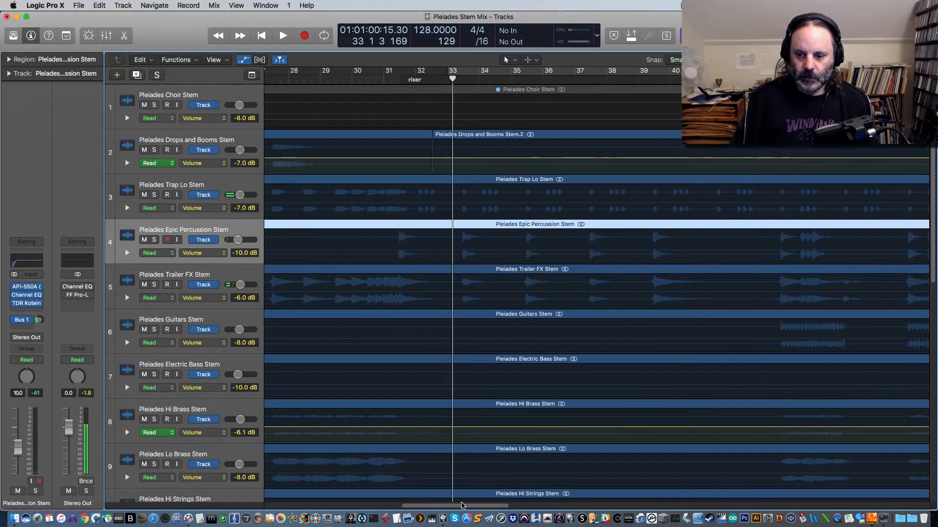
left_click_drag(464, 509, 404, 512)
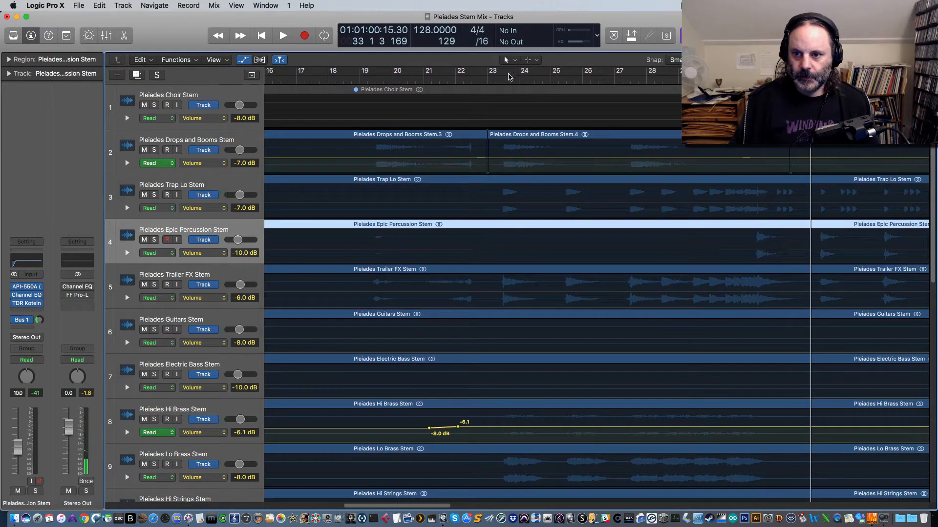
left_click(496, 77)
key("space")
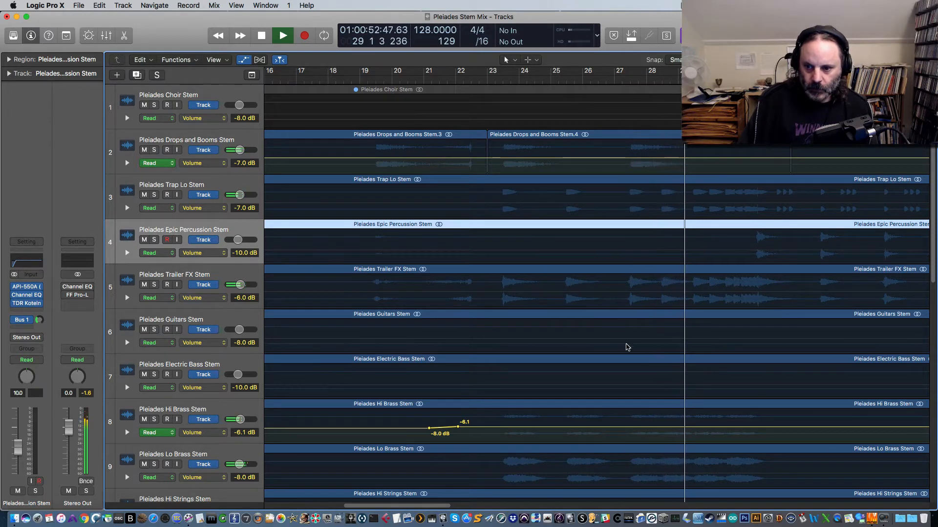
left_click_drag(412, 506, 460, 508)
key("space")
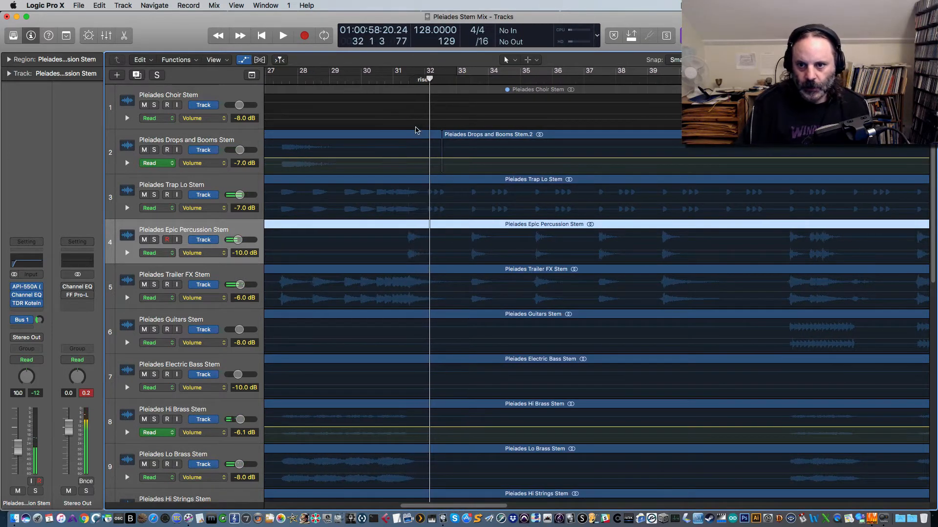
Step: Replay the full mix briefly from bar 31 into the hit at the riser marker
left_click(399, 81)
key("space")
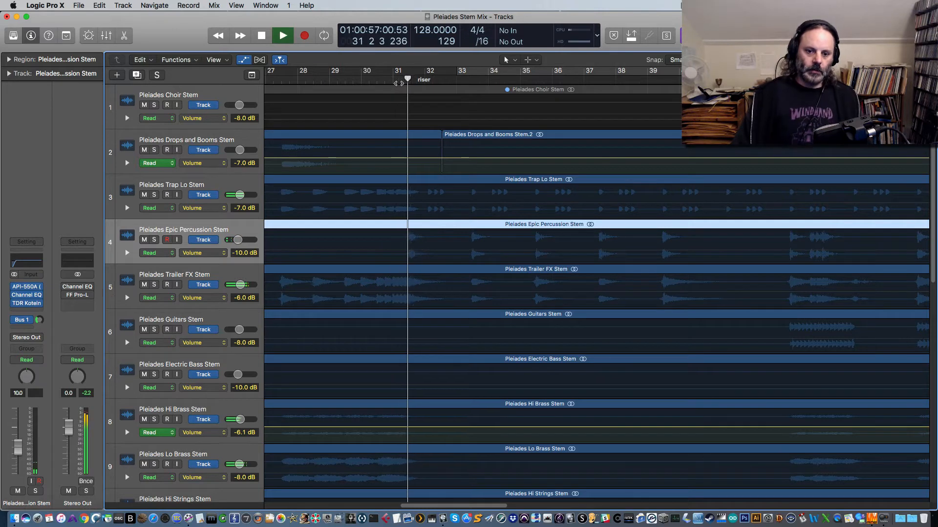
key("space")
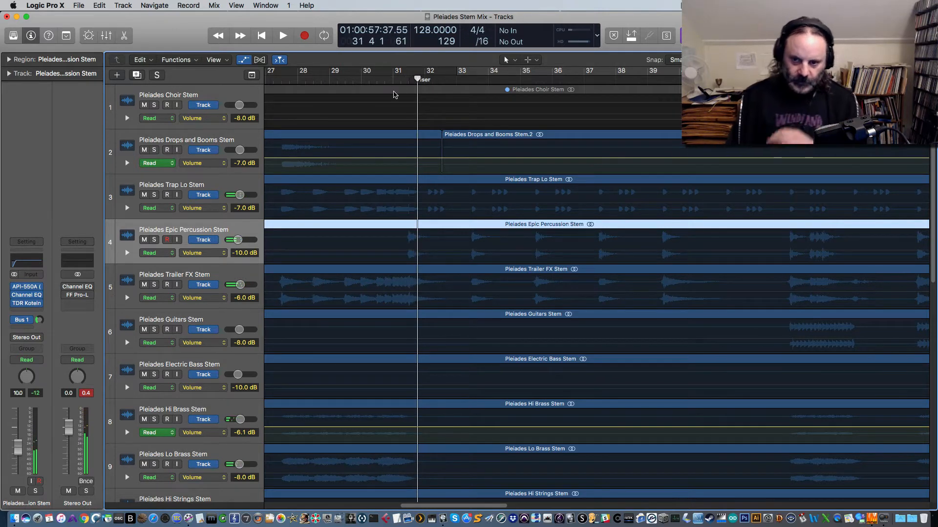
Step: Play the Trap Lo stem soloed from just after bar 31, and turn its solo off again
left_click_drag(419, 79, 404, 79)
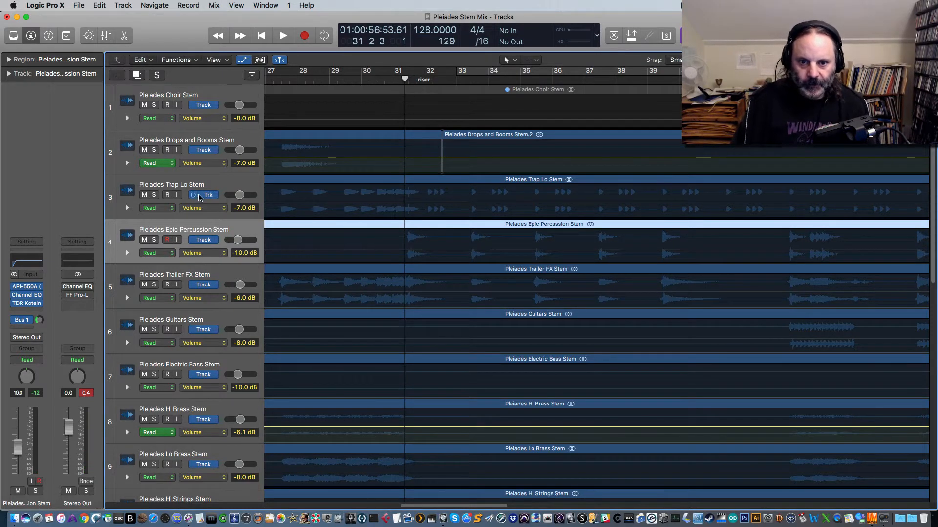
left_click(154, 195)
key("space")
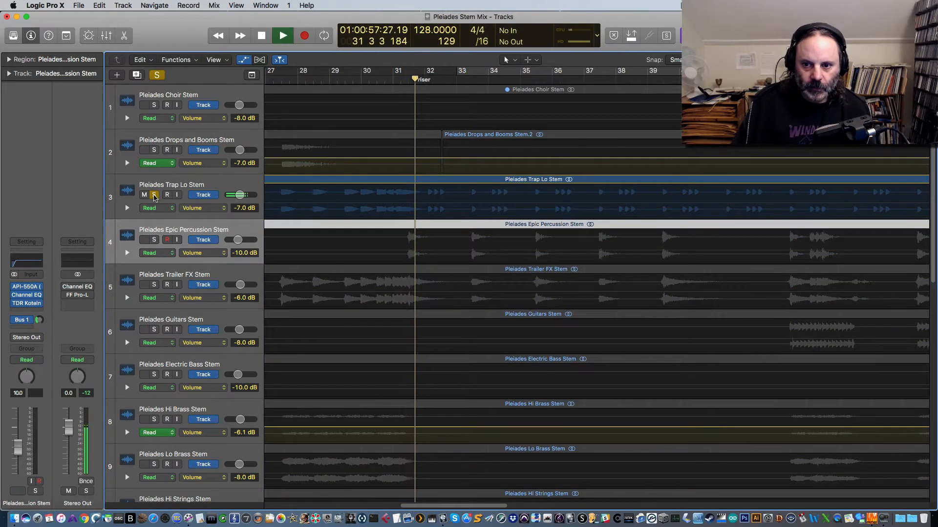
key("space")
left_click(154, 196)
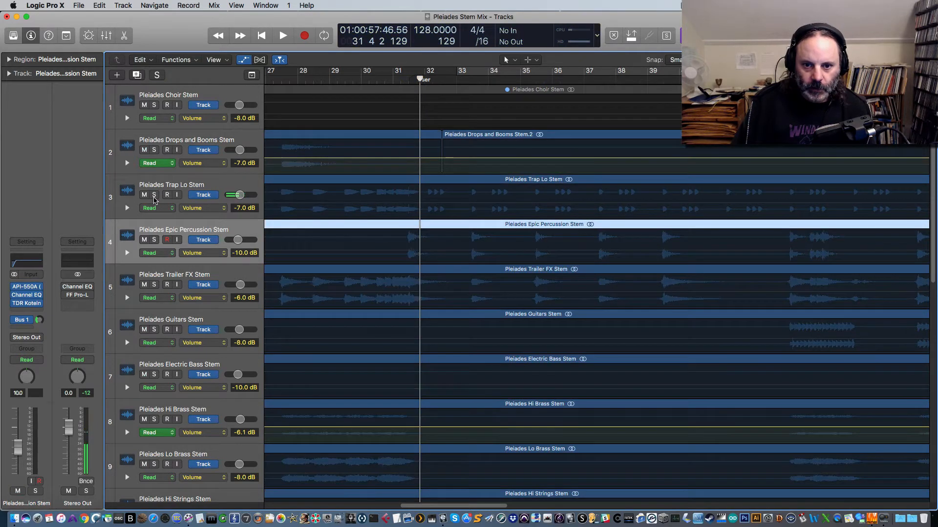
Step: Play the Epic Percussion stem soloed from bar 31, and turn its solo off again
left_click(154, 239)
key("comma")
key("space")
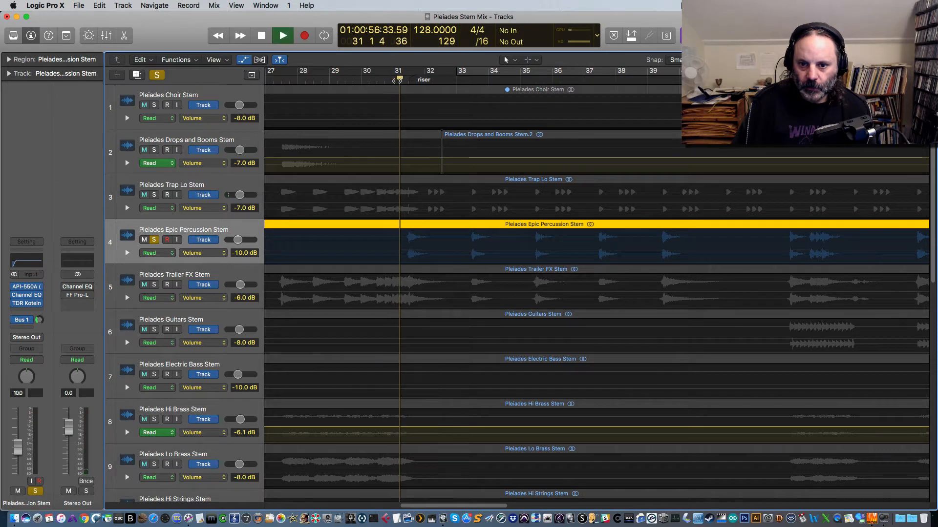
key("space")
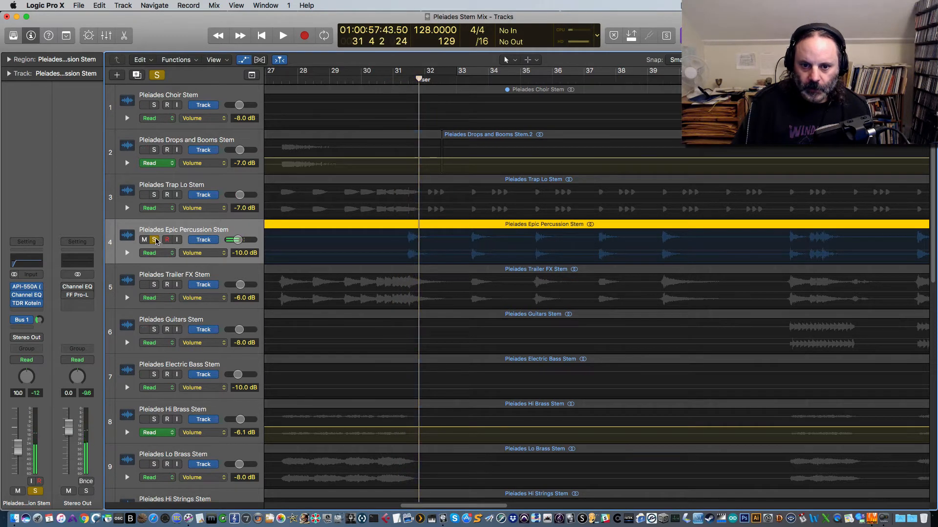
left_click(154, 239)
Step: Play the Trailer FX stem soloed over the same bar 31 passage, and turn its solo off again
left_click(153, 285)
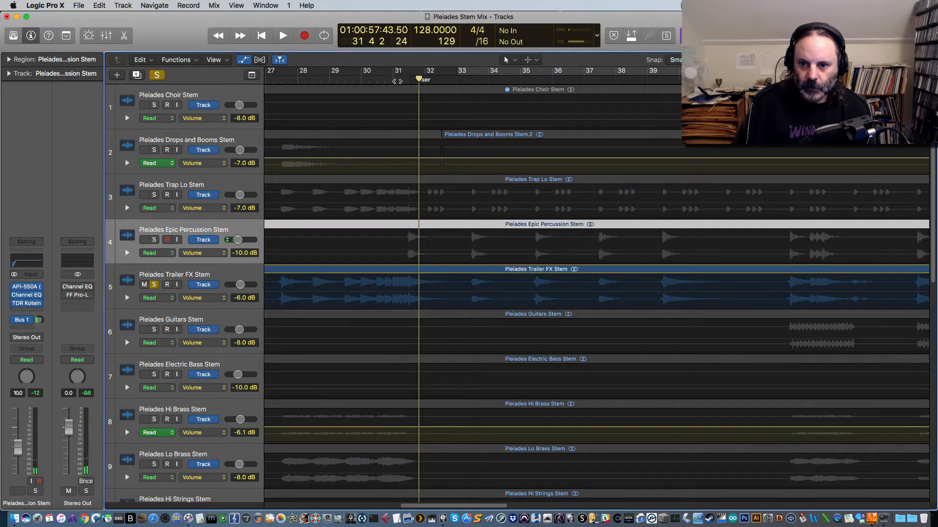
key("comma")
key("space")
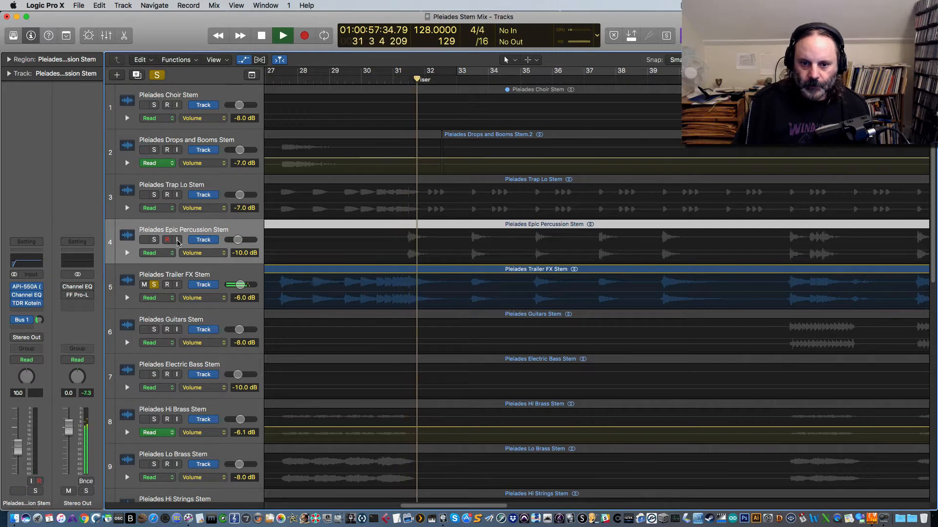
left_click(154, 285)
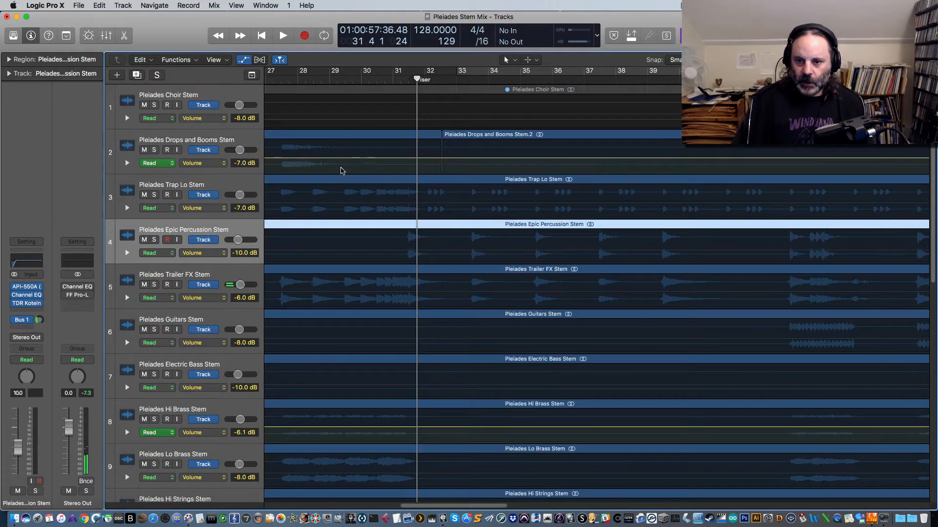
Step: Play the full mix around the final big riser marker at bar 68 and stop it at bar 69
scroll(391, 293, "down", 6)
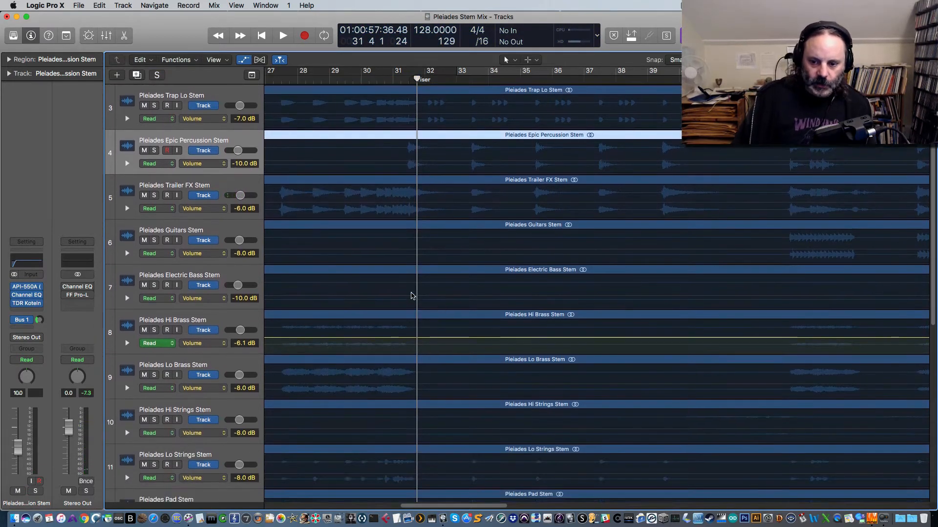
scroll(471, 328, "down", 2)
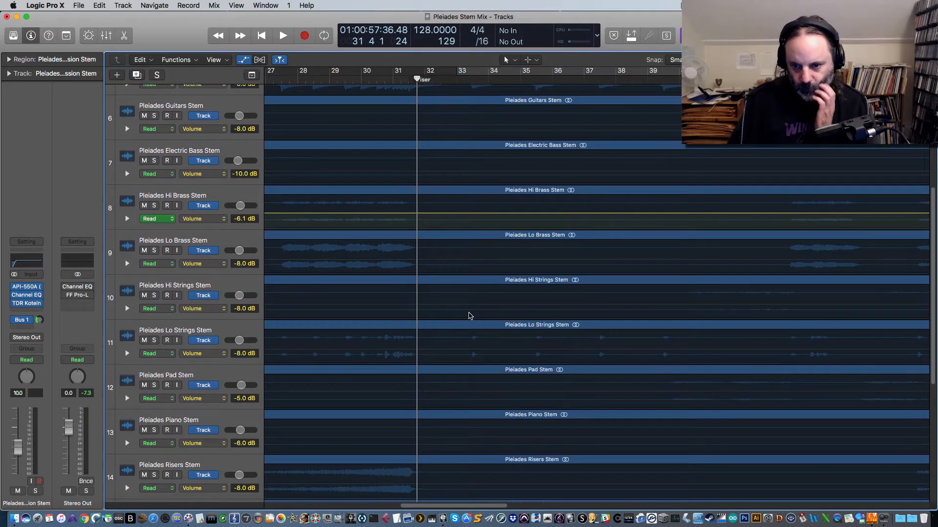
scroll(469, 318, "down", 1)
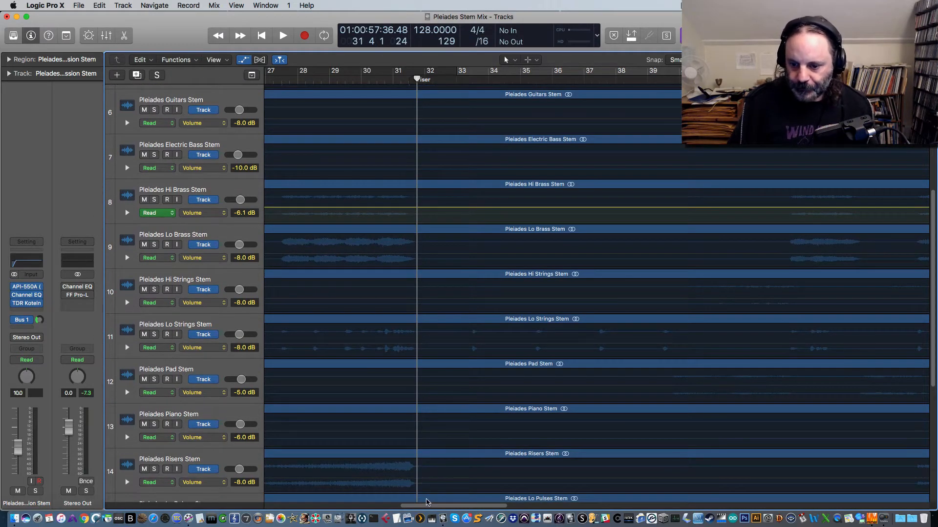
left_click_drag(426, 508, 601, 422)
scroll(500, 488, "up", 4)
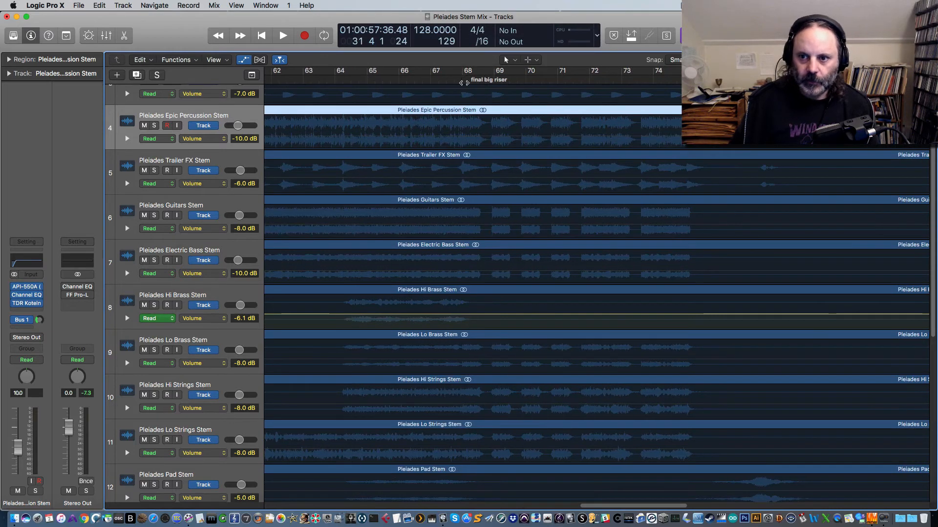
key("space")
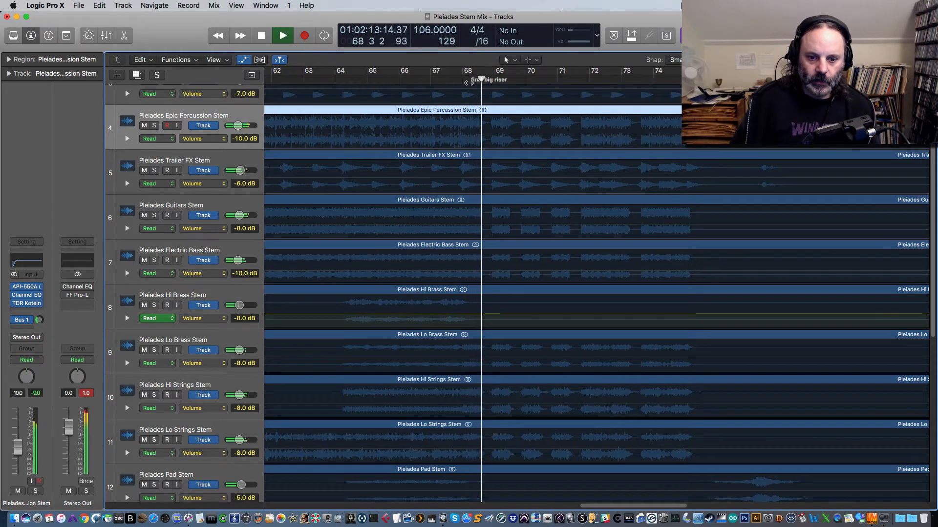
left_click(456, 82)
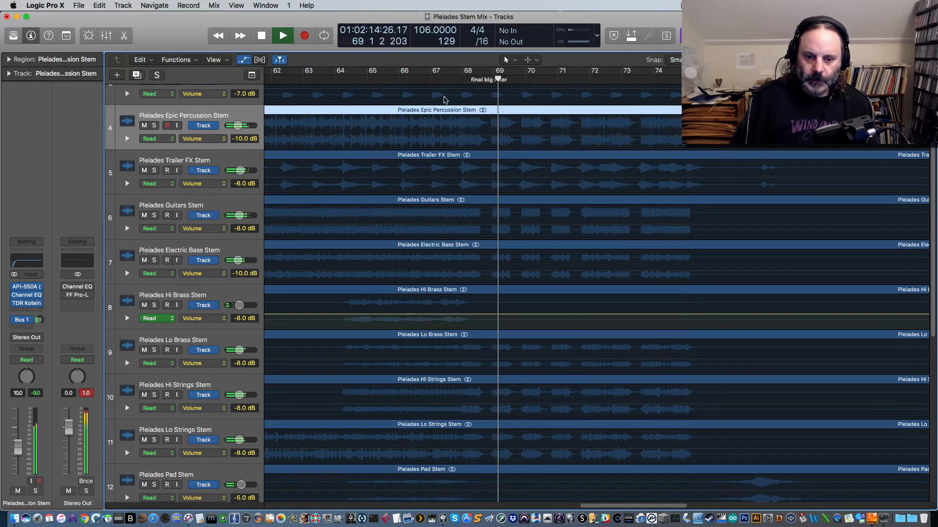
key("space")
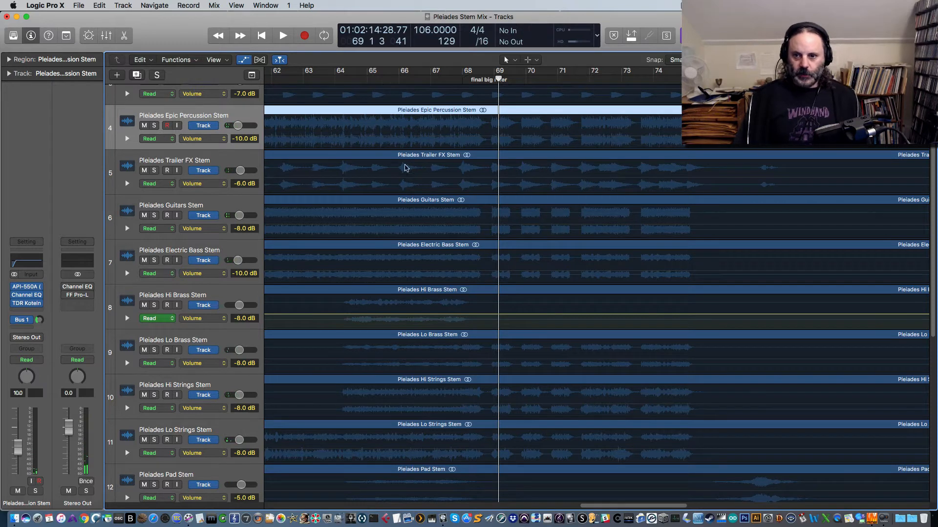
Step: Hide the track automation so the stem tracks appear compact, and bring the lowest tracks down to Trap Hi into view
scroll(463, 191, "up", 5)
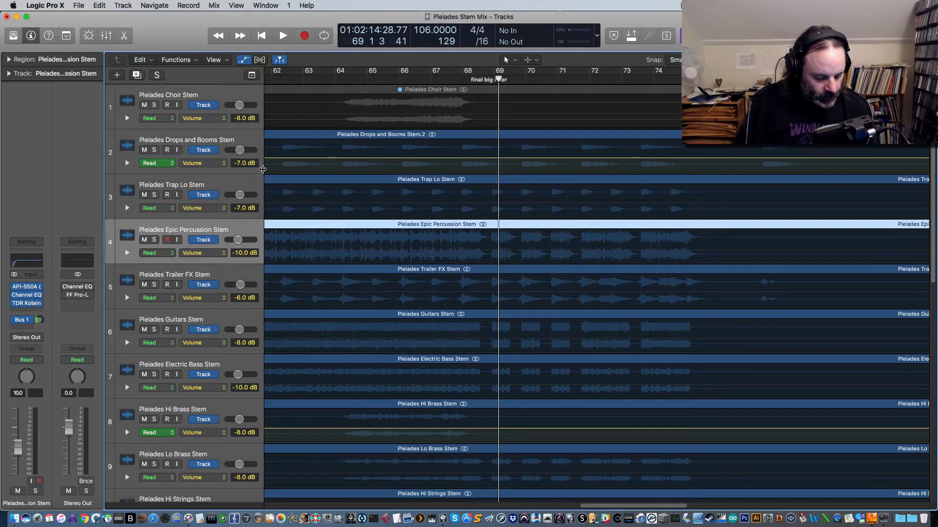
key("a")
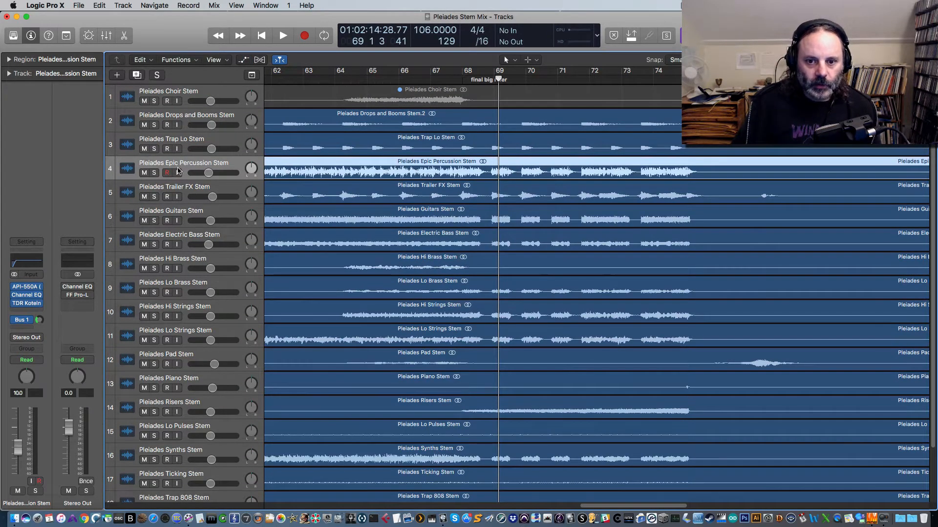
scroll(272, 299, "down", 4)
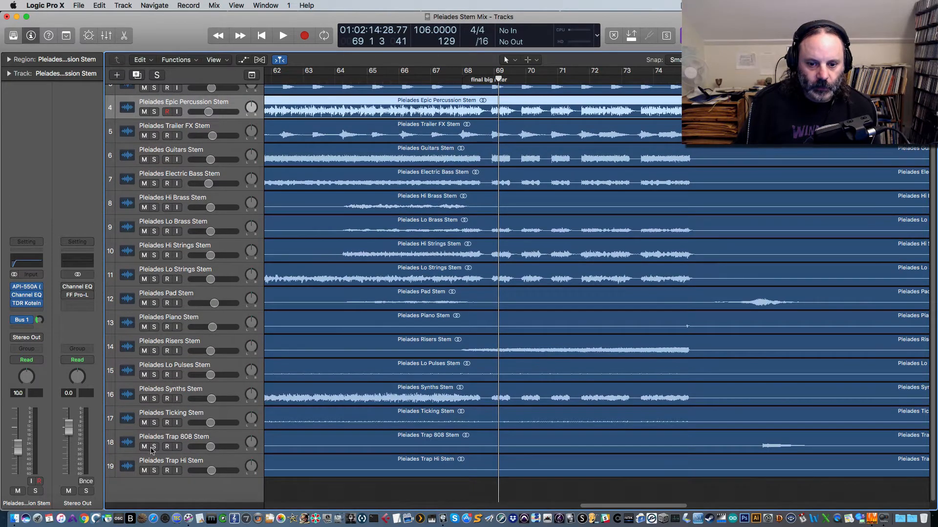
Step: Move the Trap 808 stem track up so it sits directly below the Trap Lo stem
left_click(183, 439)
scroll(200, 219, "up", 5)
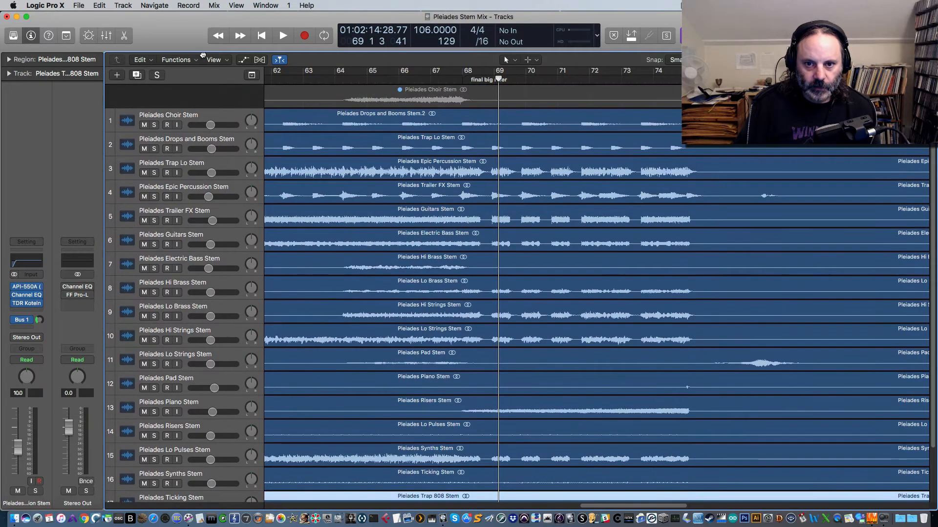
left_click_drag(203, 53, 194, 162)
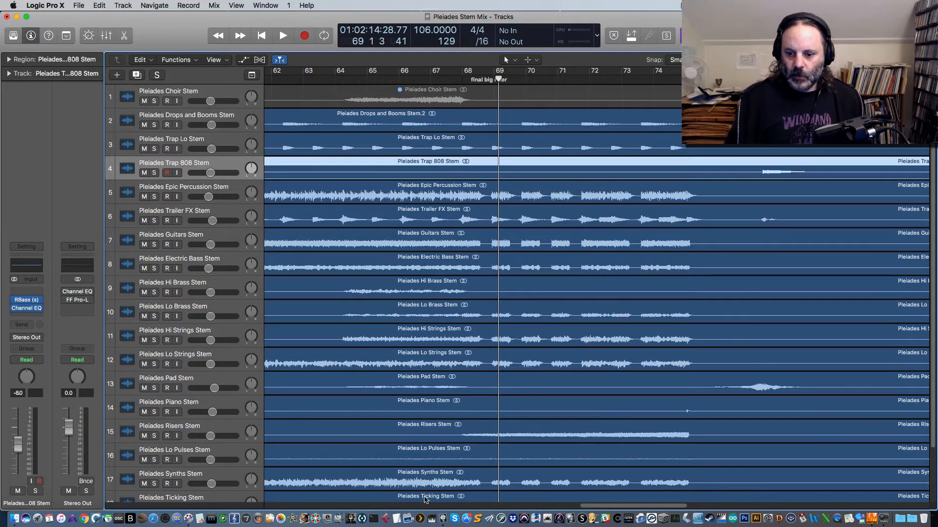
Step: Route the outputs of the Drops and Booms, Trap Lo and Trap 808 stems together to Bus 2 in the mixer
left_click_drag(599, 508, 621, 508)
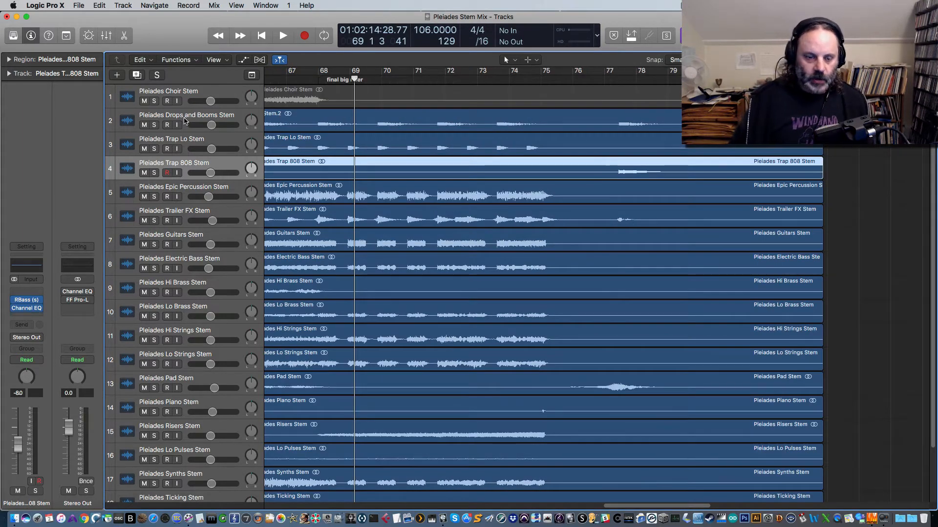
left_click(186, 119, "shift")
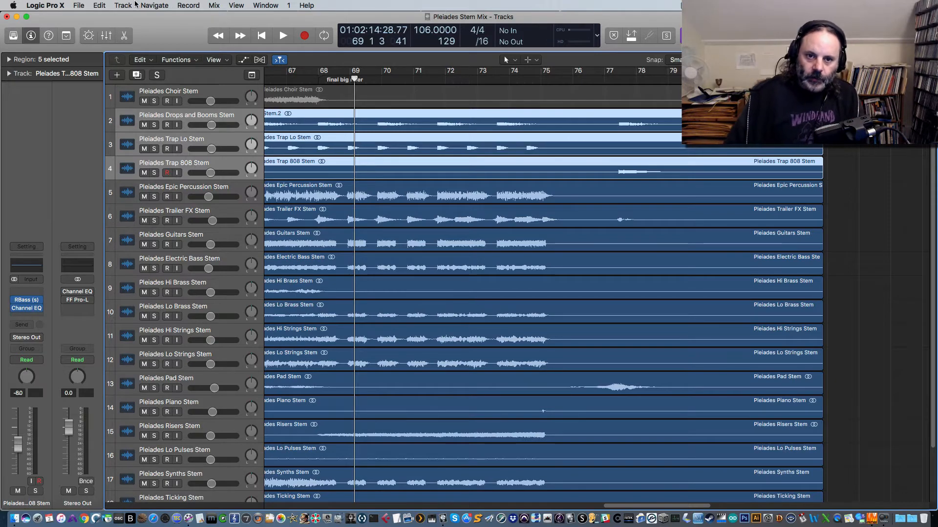
left_click(259, 5)
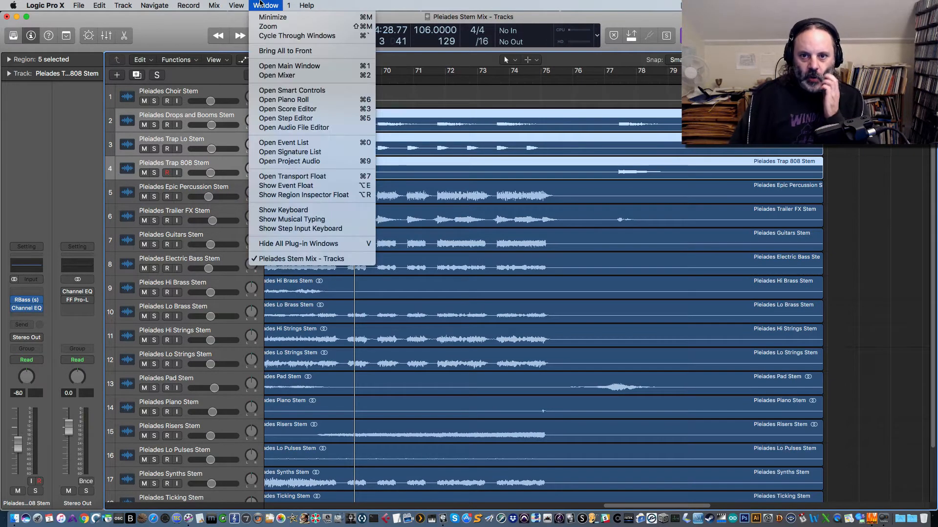
left_click(269, 75)
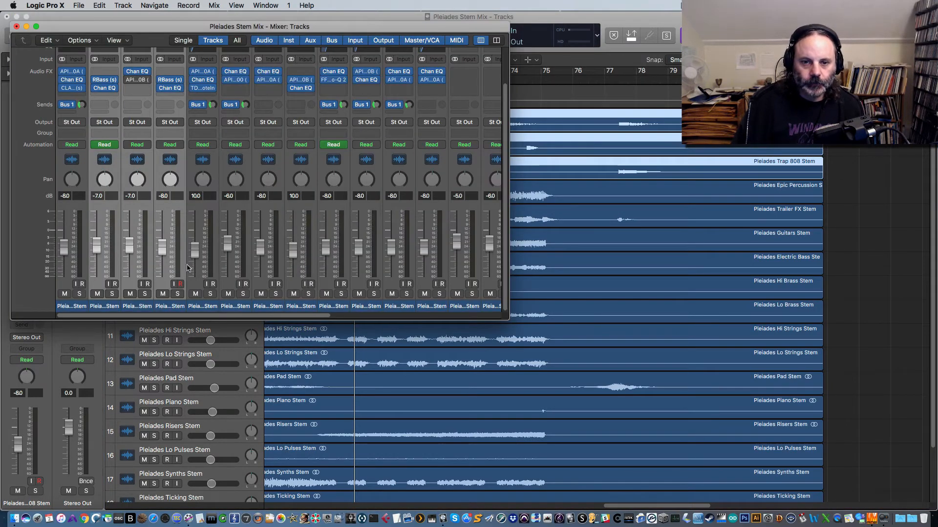
left_click(108, 125)
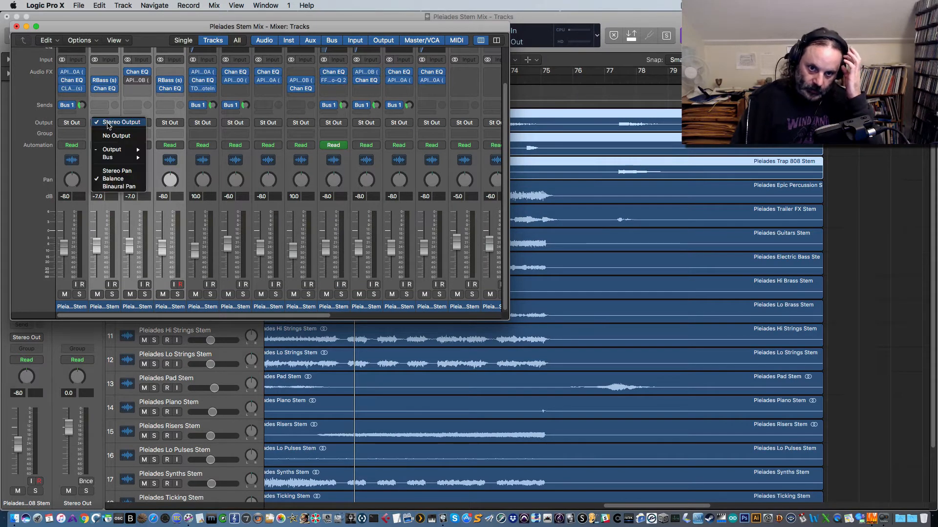
mouse_move(112, 161)
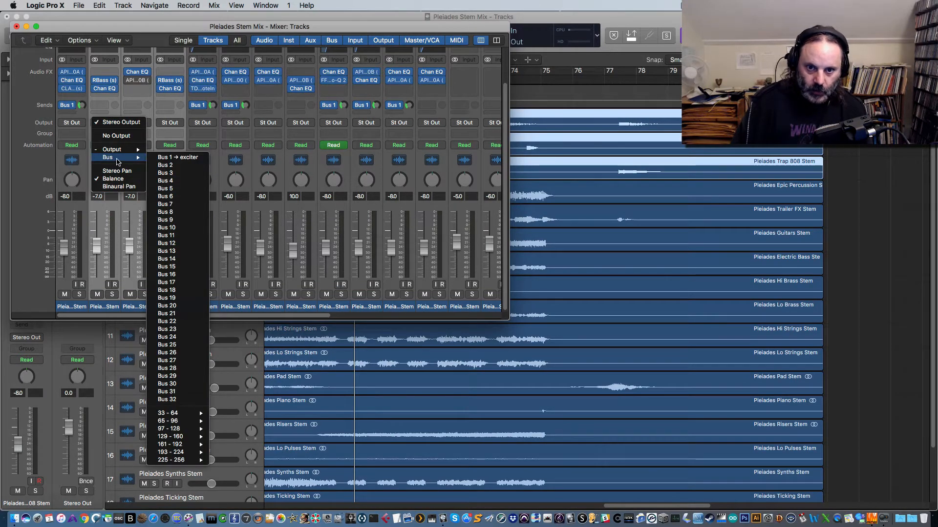
left_click(157, 166)
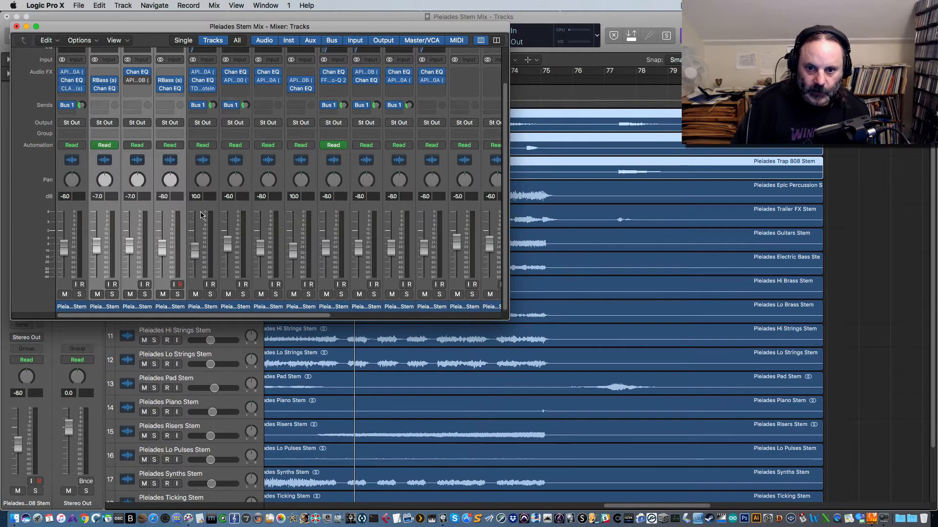
Step: Rename the Bus 2 aux channel as lowBUSS and close the mixer
left_click_drag(281, 317, 481, 322)
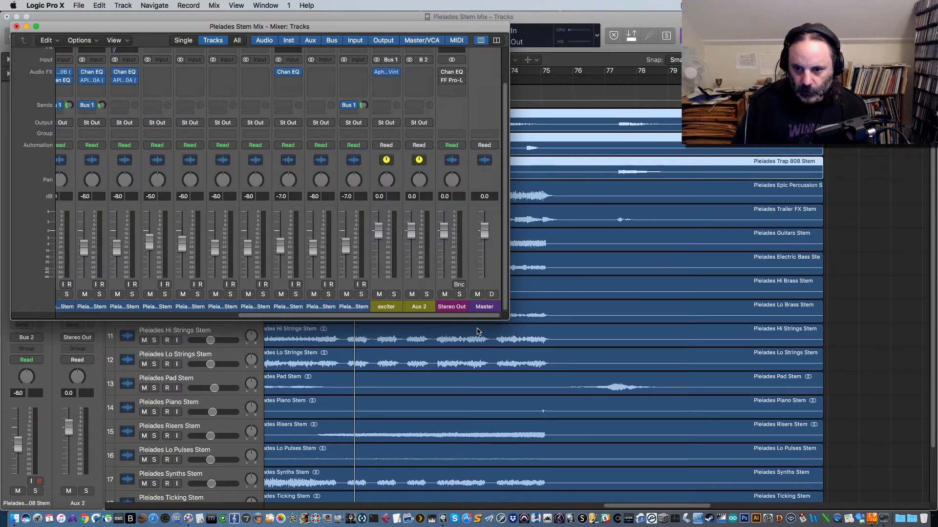
double_click(423, 307)
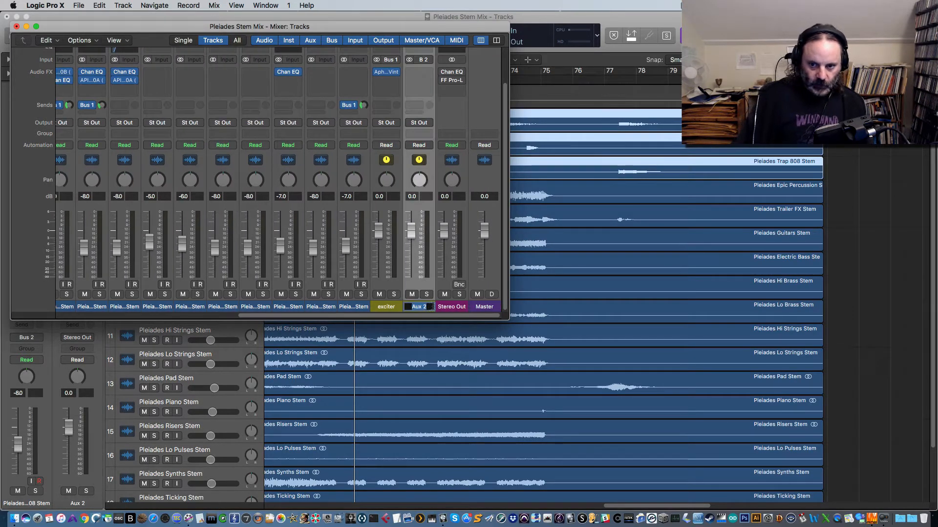
type("LOW END BUSS")
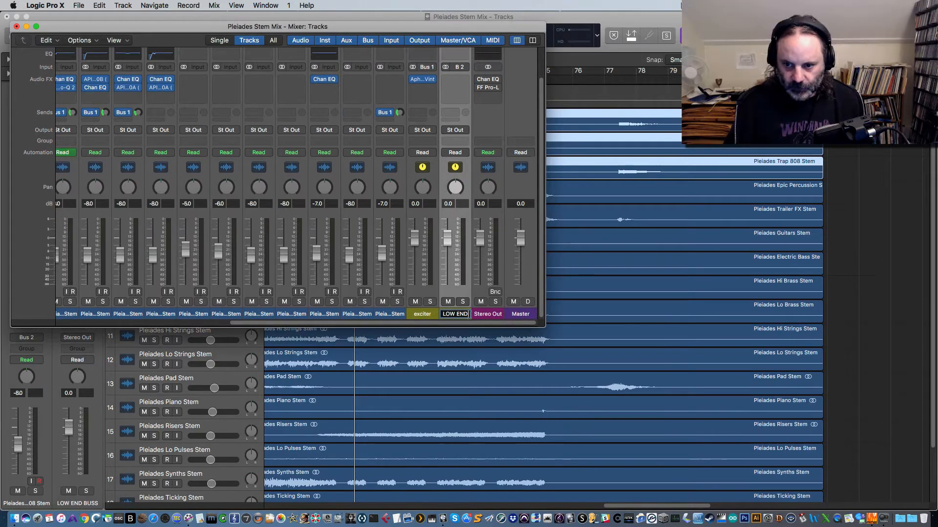
key("BackSpace")
key("BackSpace")
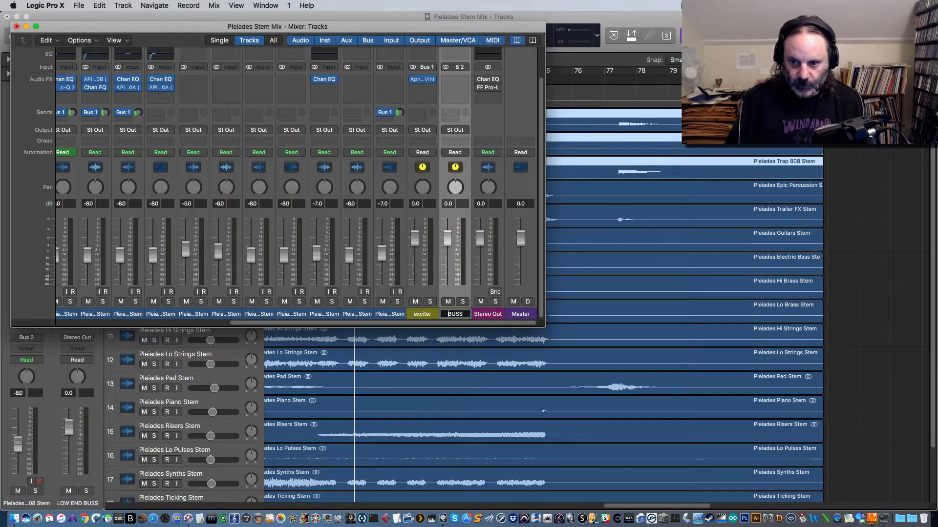
type("low")
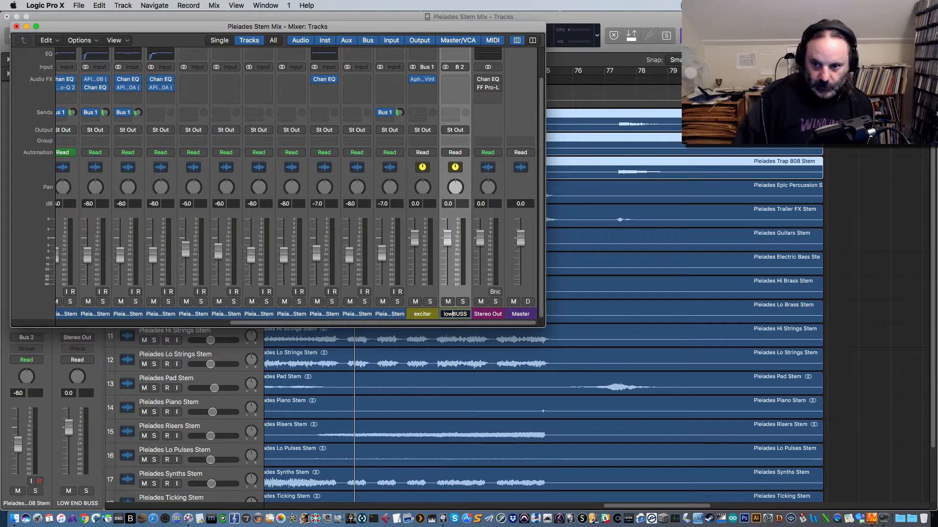
key("Return")
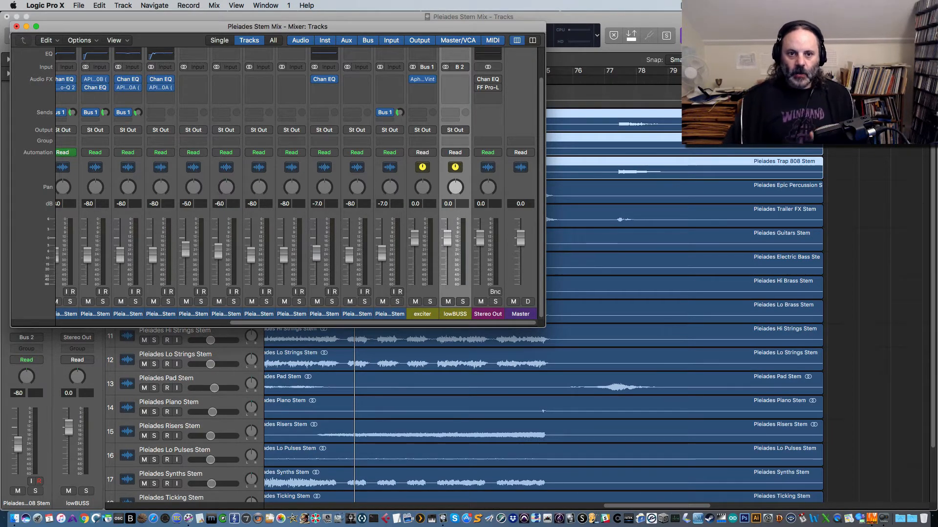
left_click(17, 27)
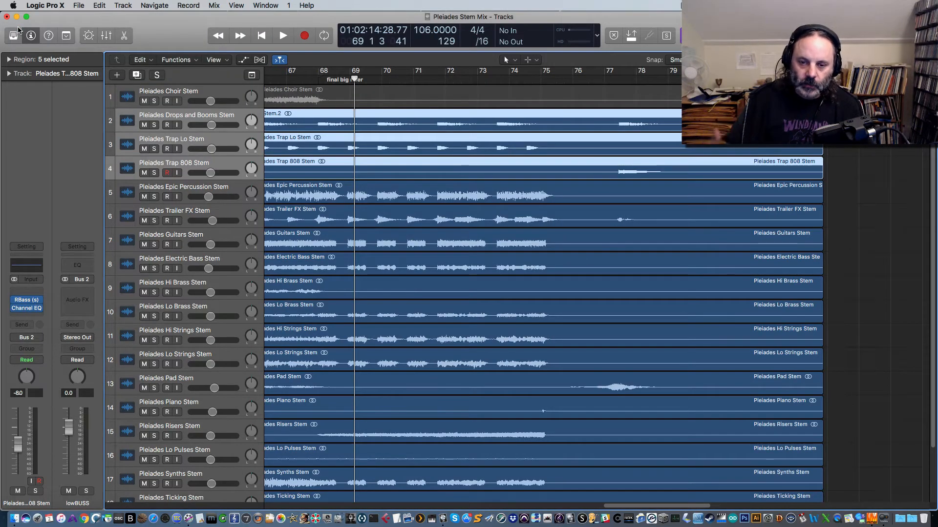
Step: Route the outputs of all stems from Epic Percussion down to Trap Hi together to Bus 3 in the mixer
left_click(183, 190)
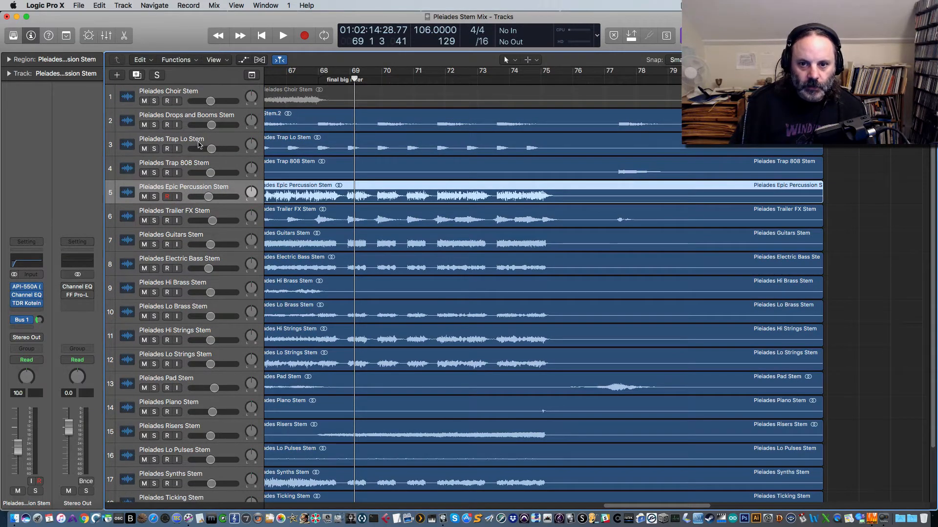
scroll(186, 178, "down", 4)
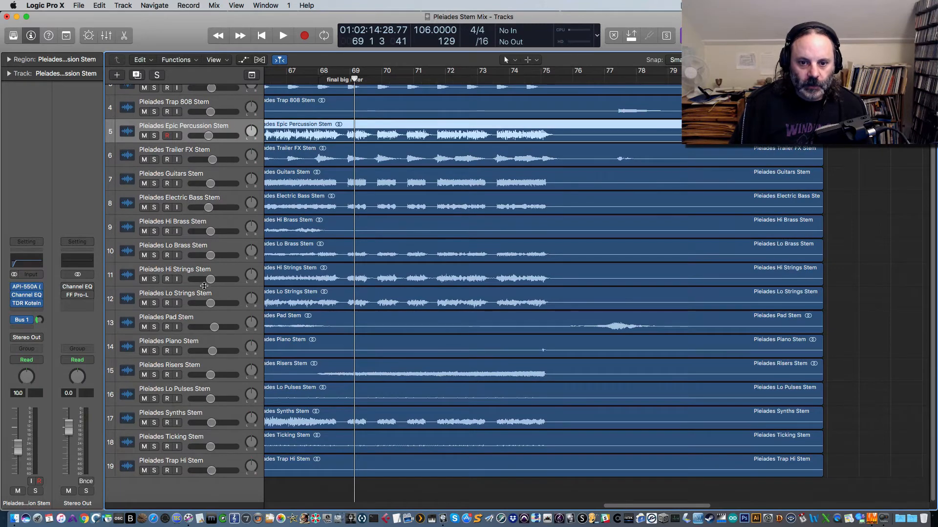
left_click(206, 461, "shift")
left_click(182, 4)
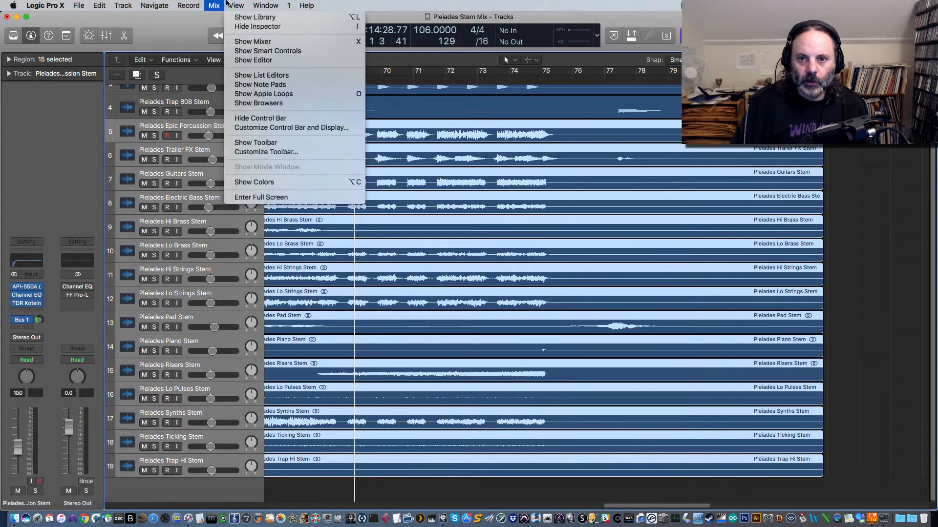
mouse_move(256, 3)
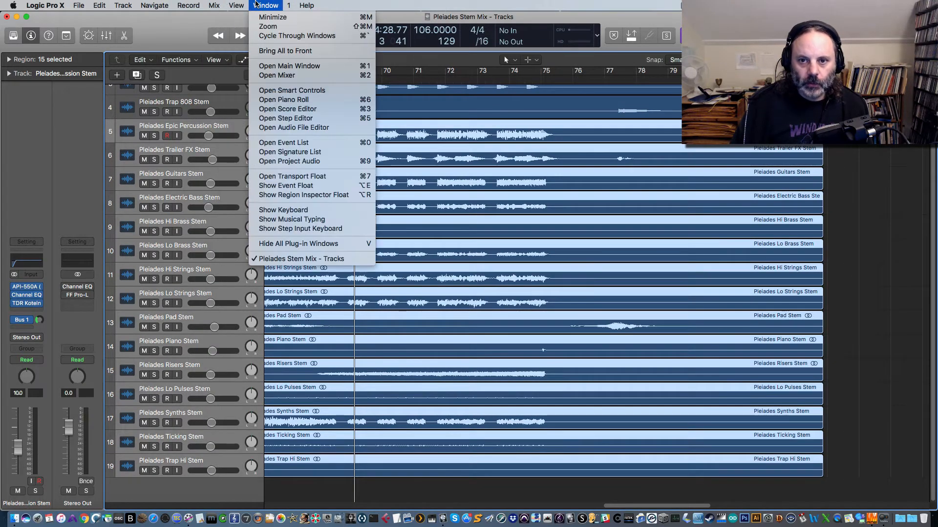
left_click(277, 75)
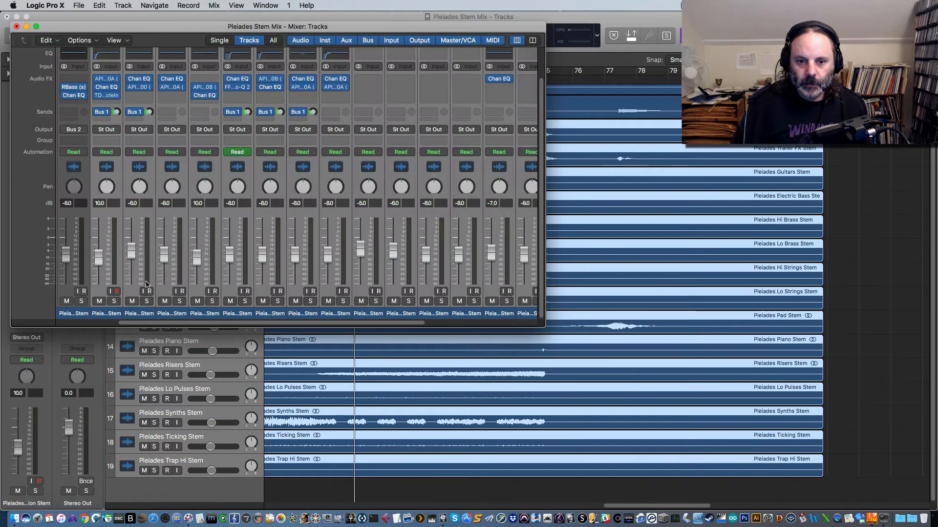
left_click(111, 133)
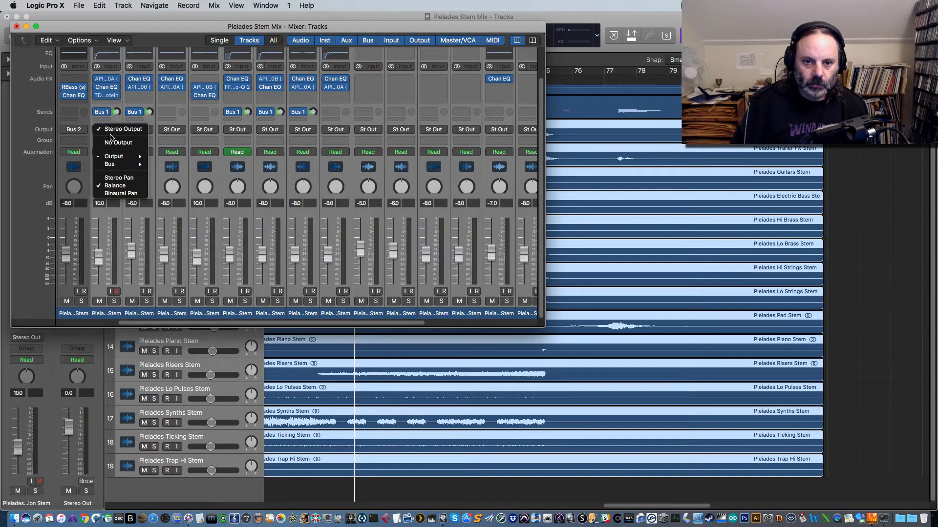
mouse_move(128, 164)
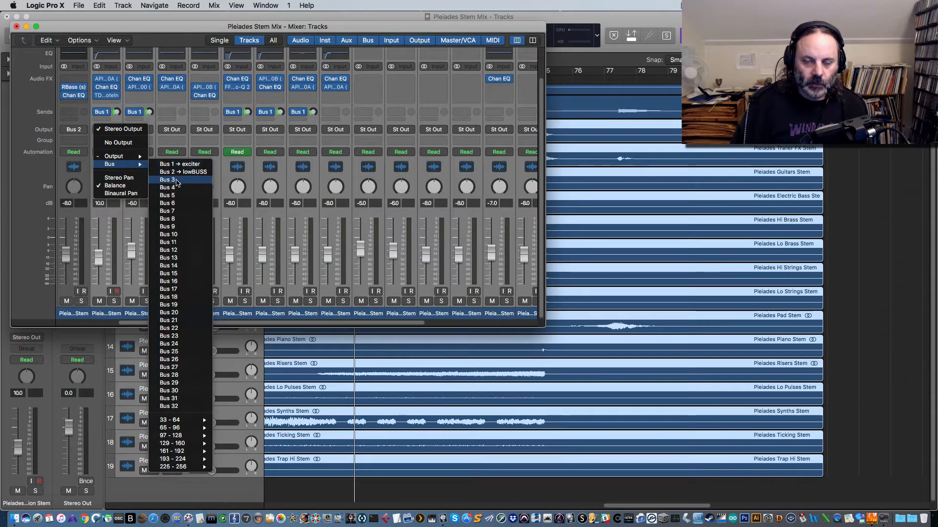
left_click(169, 180)
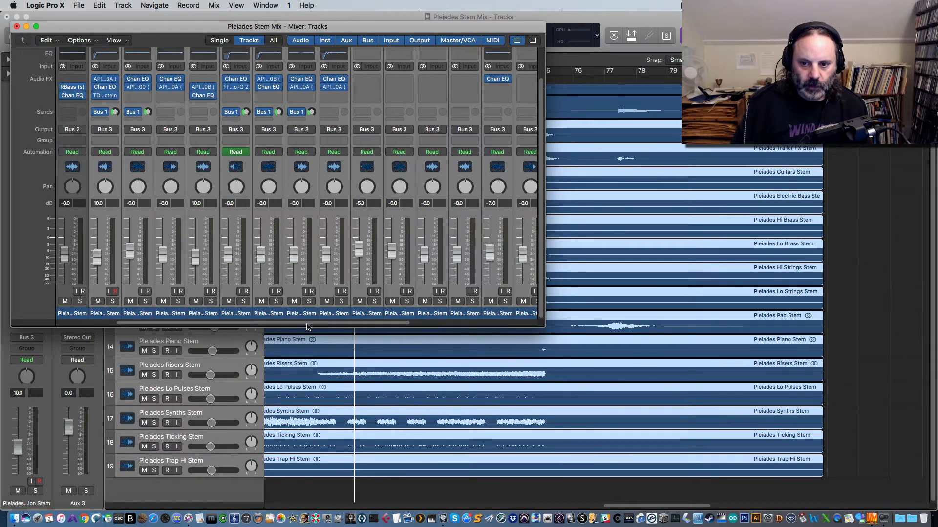
Step: Rename the Bus 3 aux channel as everything else and shift the mixer window slightly
left_click_drag(306, 322, 435, 322)
double_click(455, 314)
type("else")
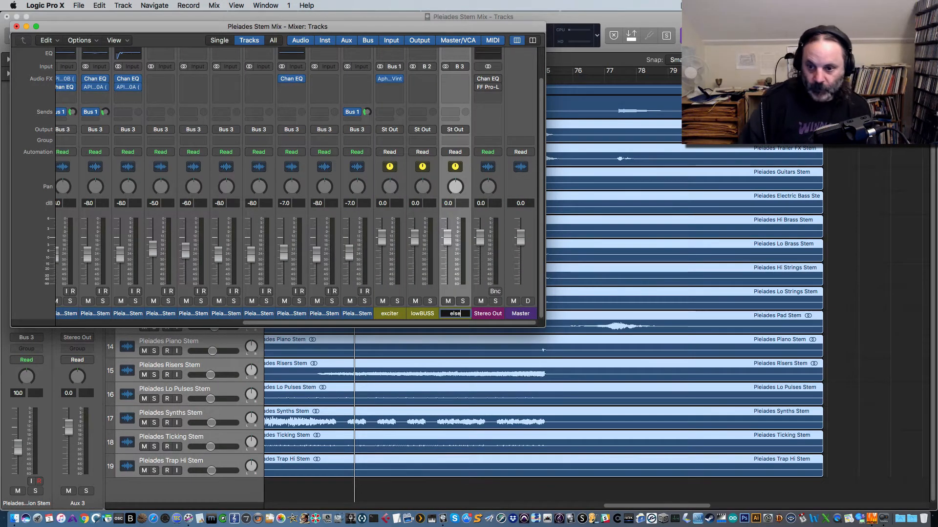
key("Return")
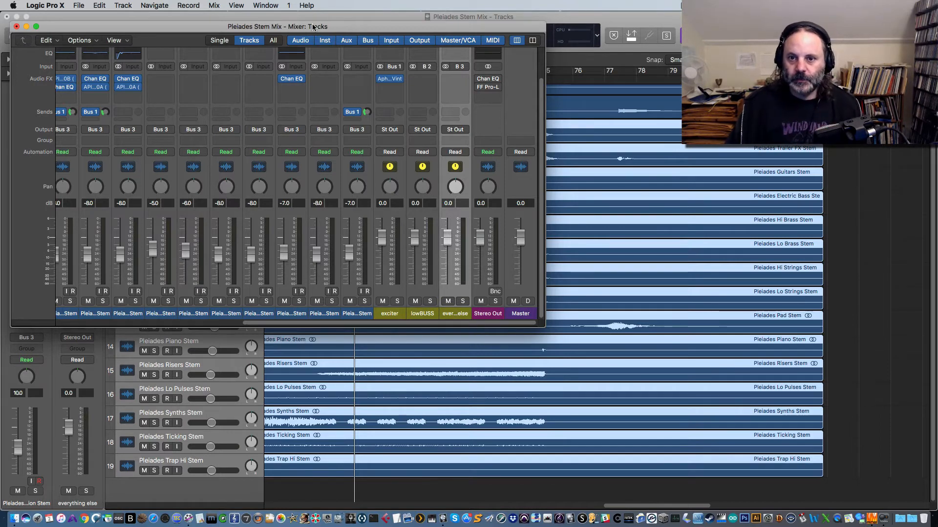
left_click_drag(314, 26, 364, 47)
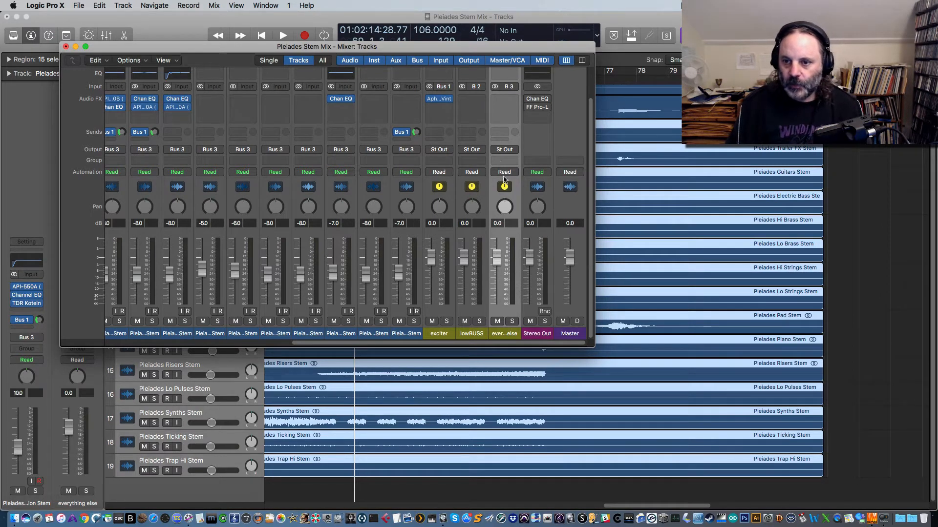
scroll(500, 161, "up", 3)
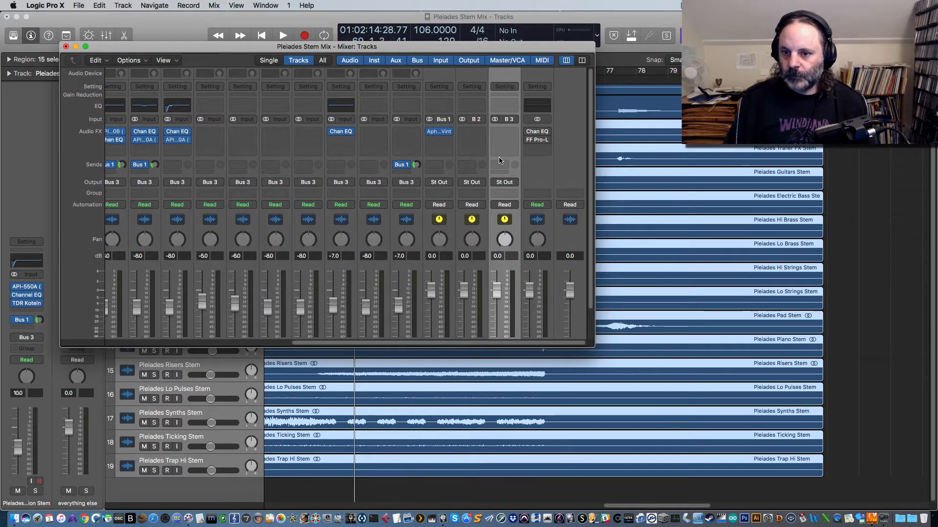
left_click(480, 135)
mouse_move(500, 303)
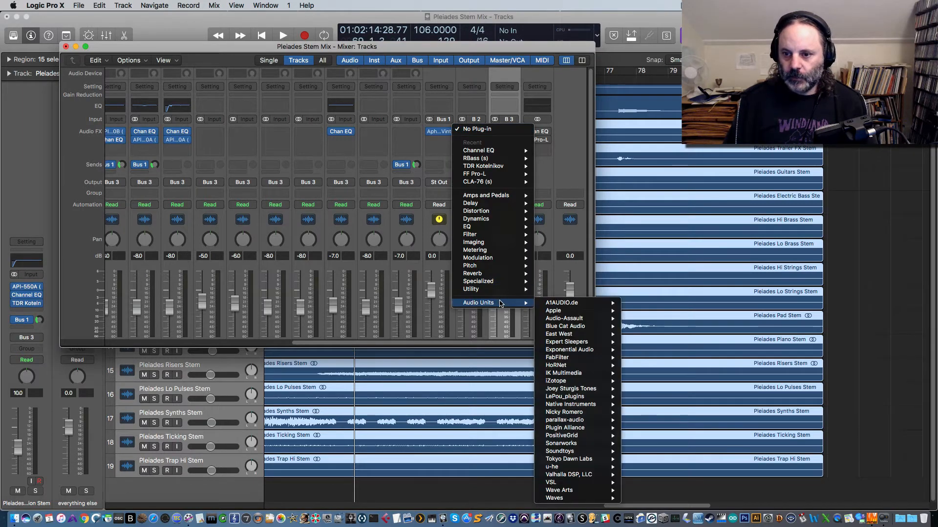
left_click(436, 172)
scroll(503, 205, "down", 5)
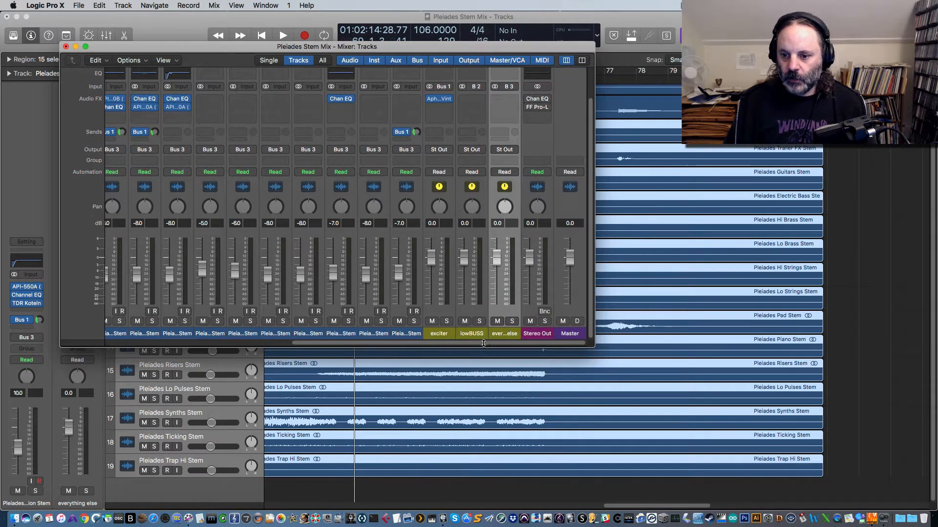
Step: Add a Bus 4 send to the lowBUSS channel in the mixer and set its send level to 0.0 dB
scroll(493, 219, "up", 3)
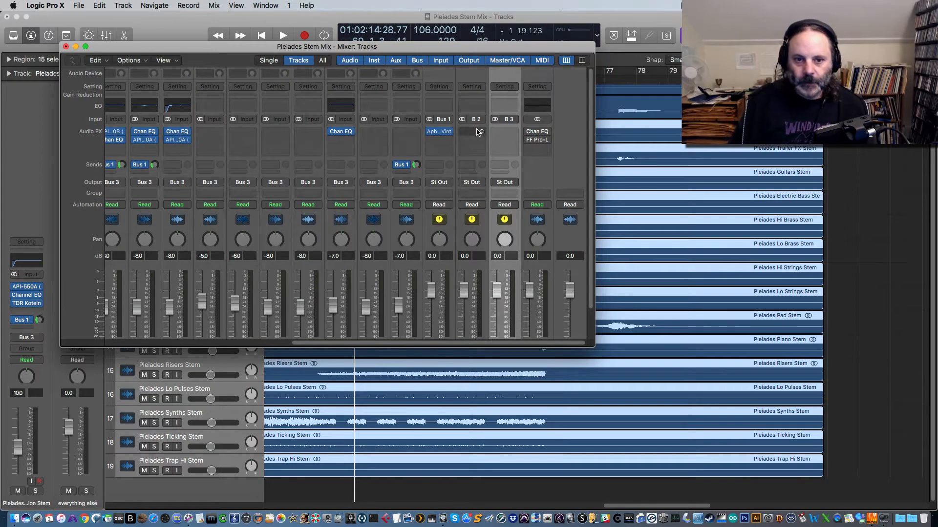
left_click(467, 165)
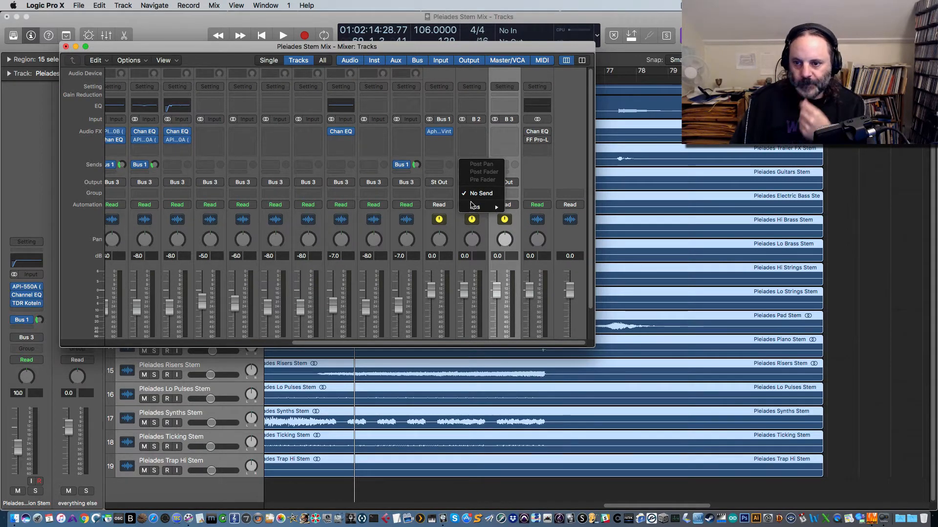
mouse_move(472, 208)
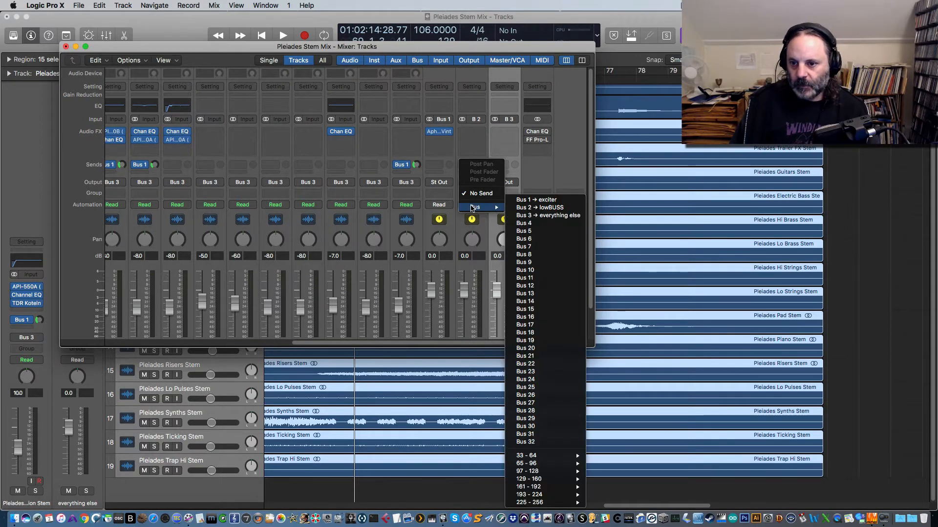
left_click(536, 225)
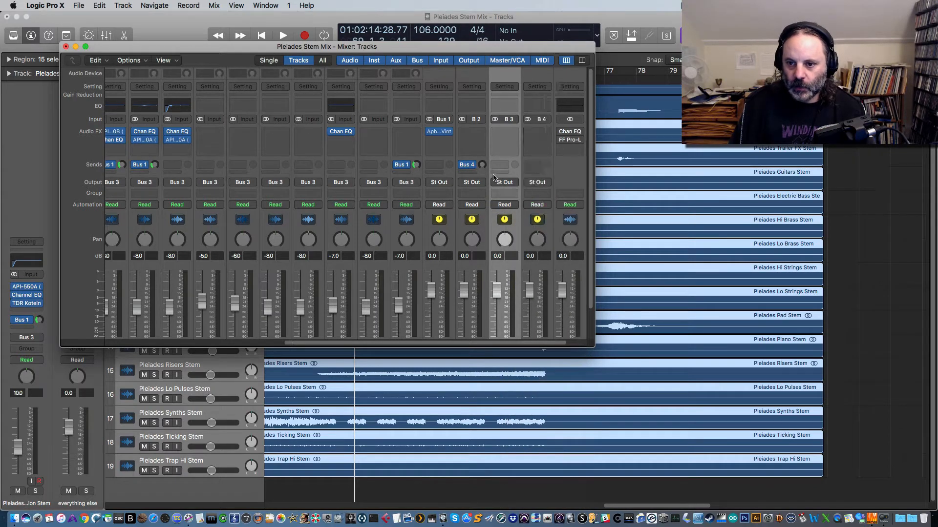
mouse_move(485, 167)
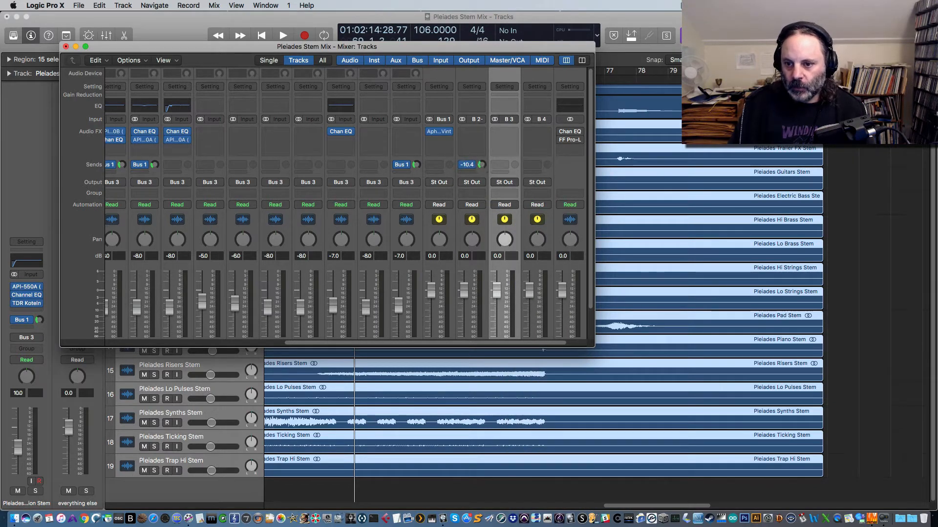
left_click_drag(483, 111, 485, 97)
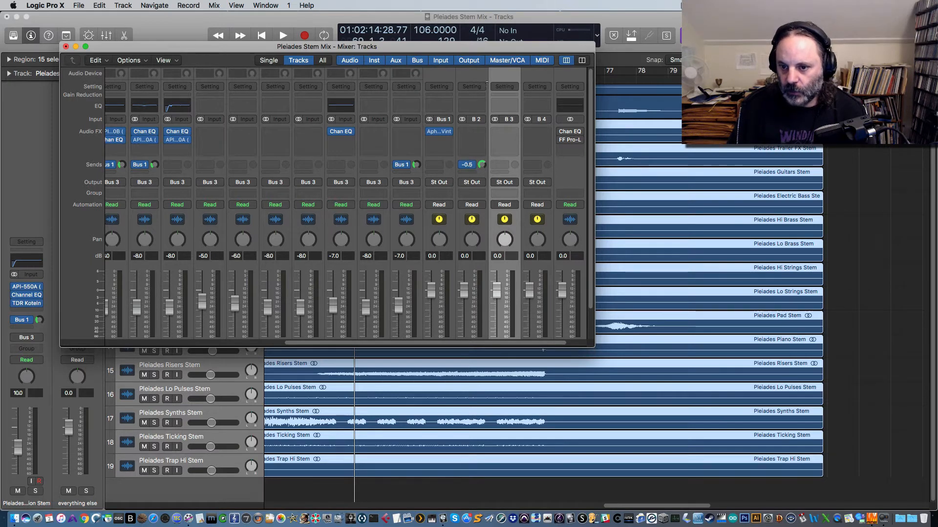
left_click_drag(481, 164, 482, 163)
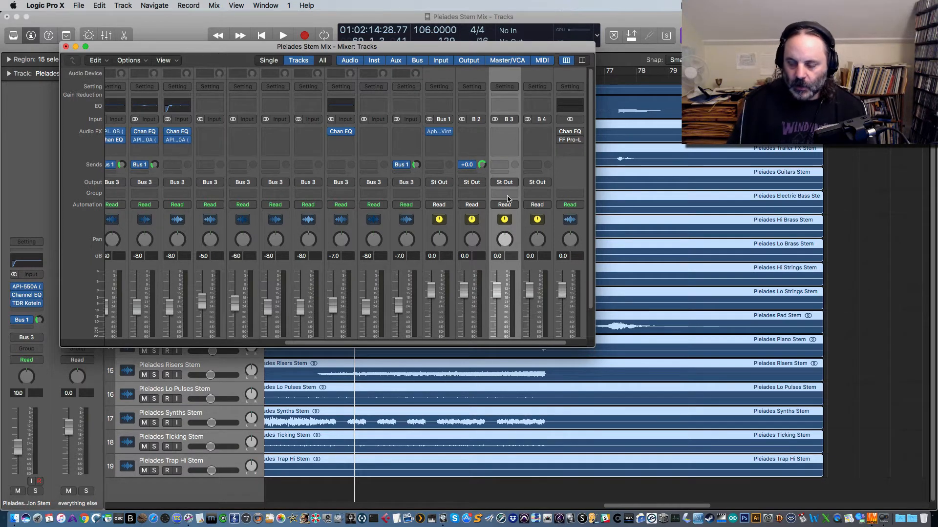
Step: Mute the aux channel fed by Bus 4 in the mixer
scroll(555, 334, "down", 3)
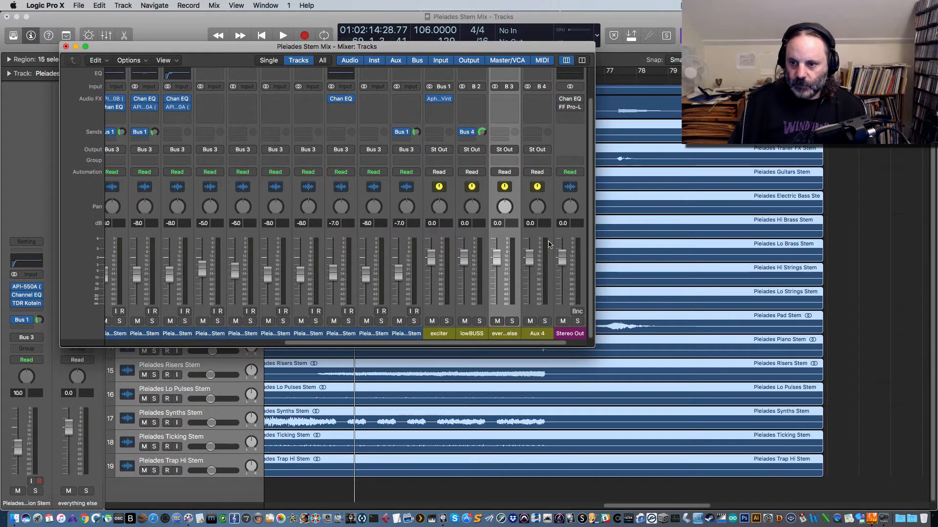
left_click(529, 321)
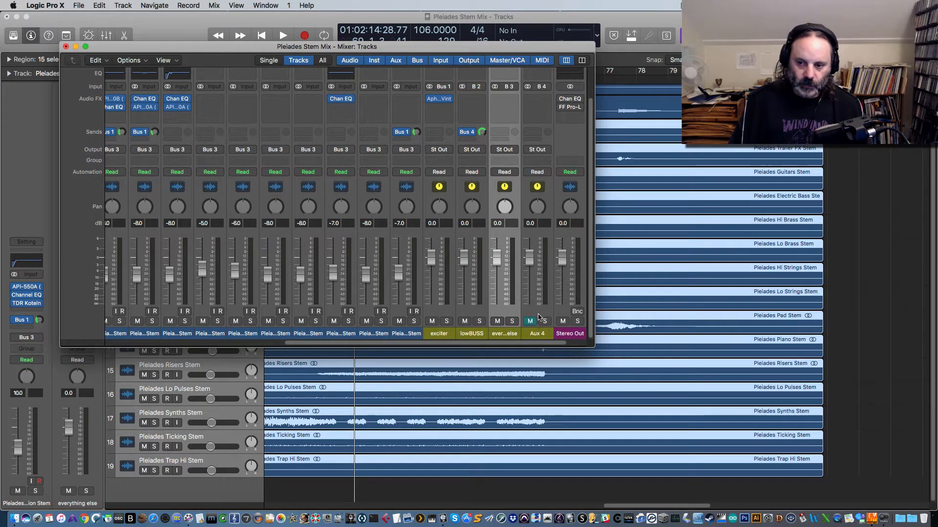
mouse_move(473, 135)
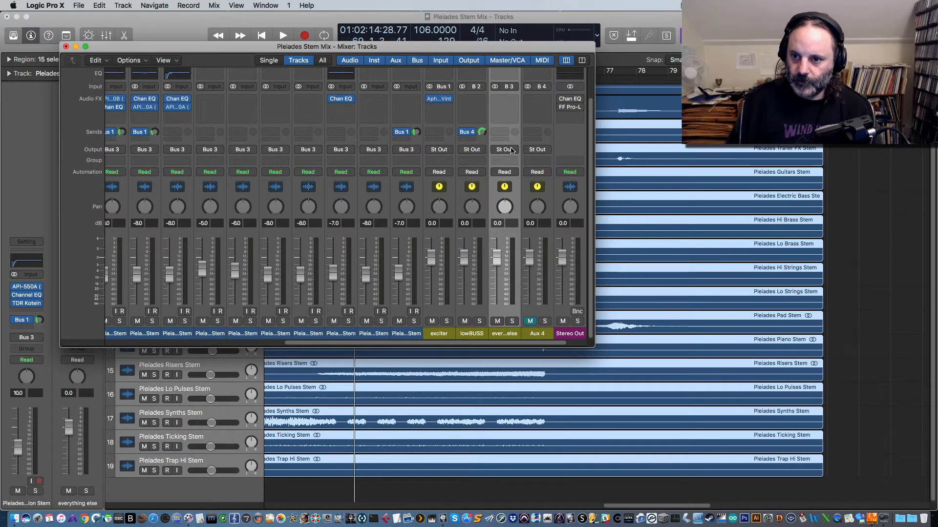
Step: Insert the FabFilter FF Pro-MB multiband compressor on the everything else channel's first audio effect slot
scroll(511, 149, "up", 3)
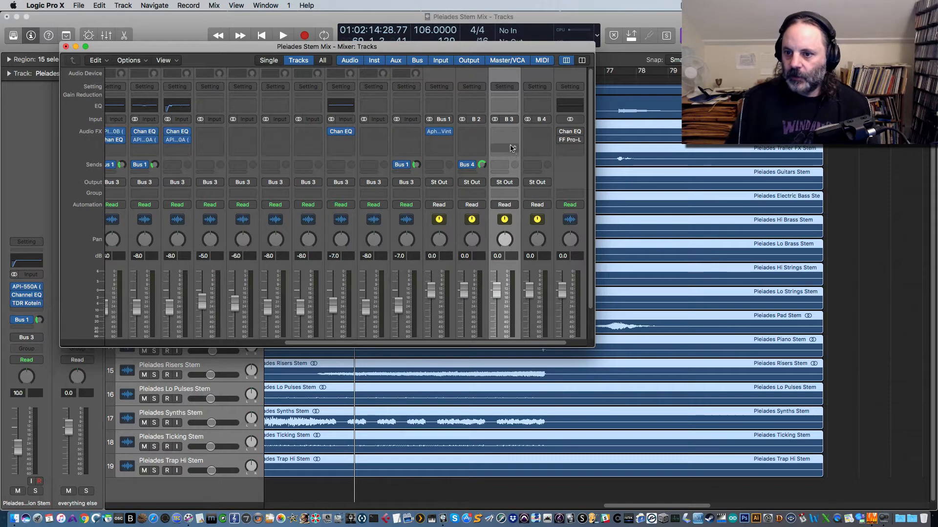
left_click(508, 135)
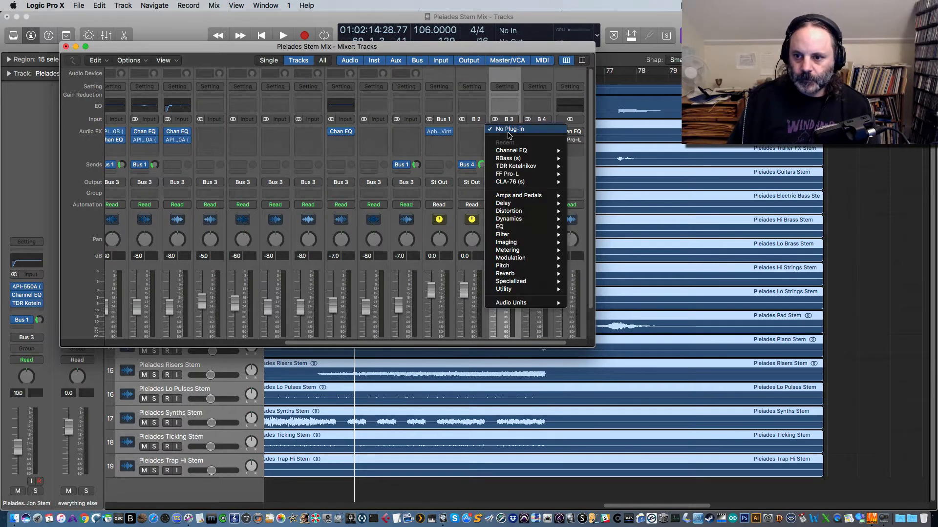
mouse_move(512, 303)
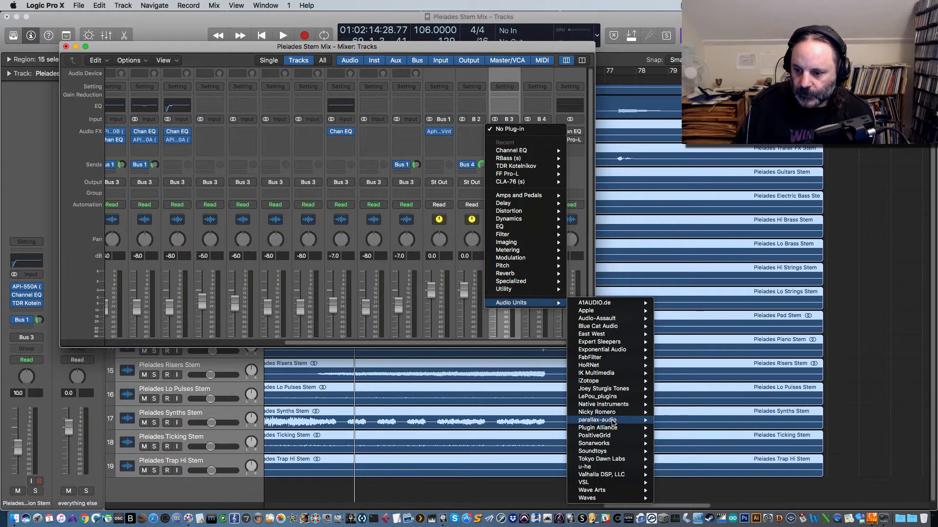
mouse_move(611, 423)
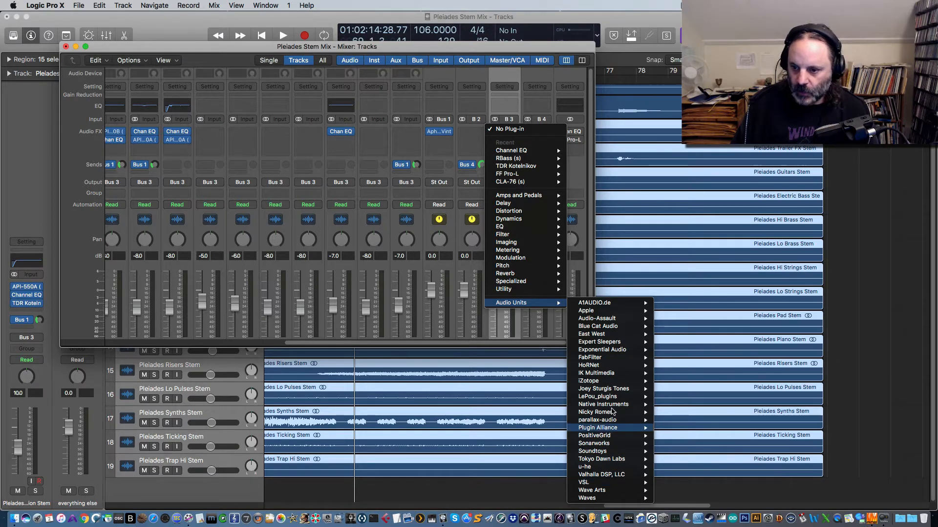
mouse_move(609, 385)
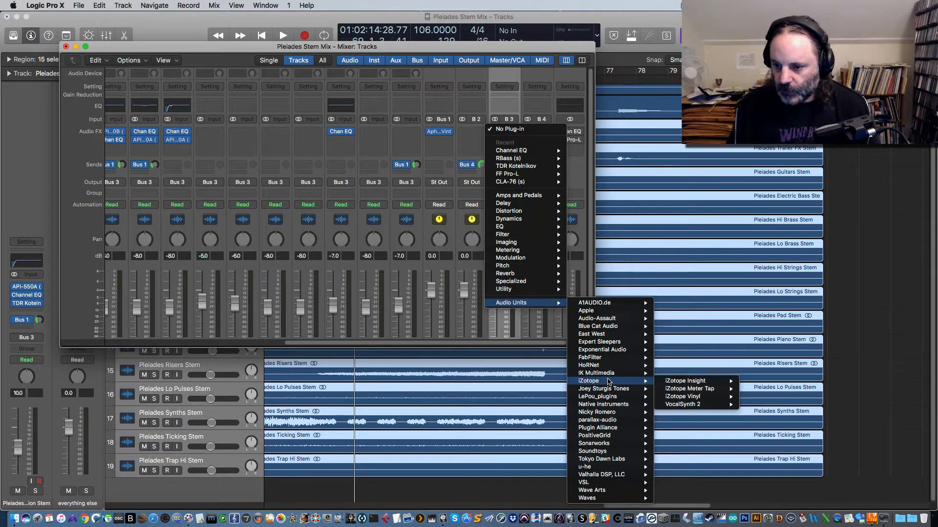
mouse_move(617, 360)
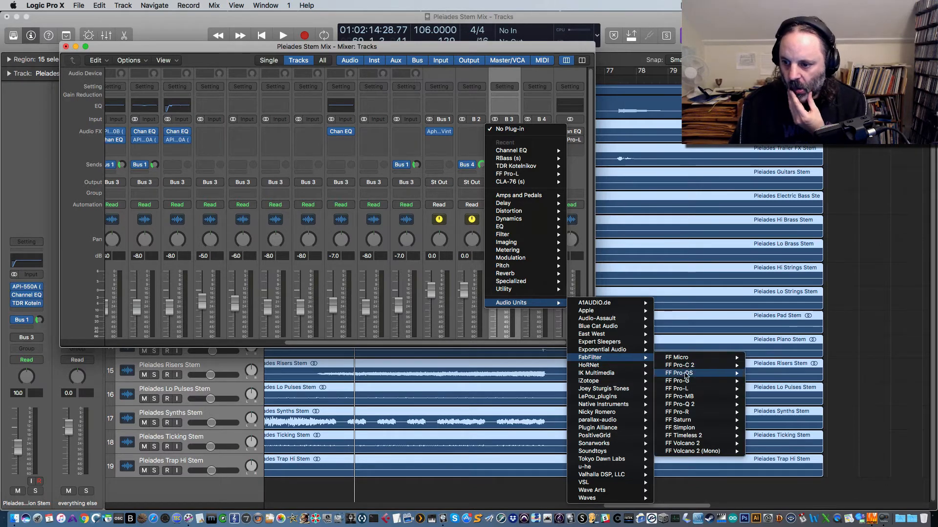
mouse_move(695, 397)
left_click(770, 398)
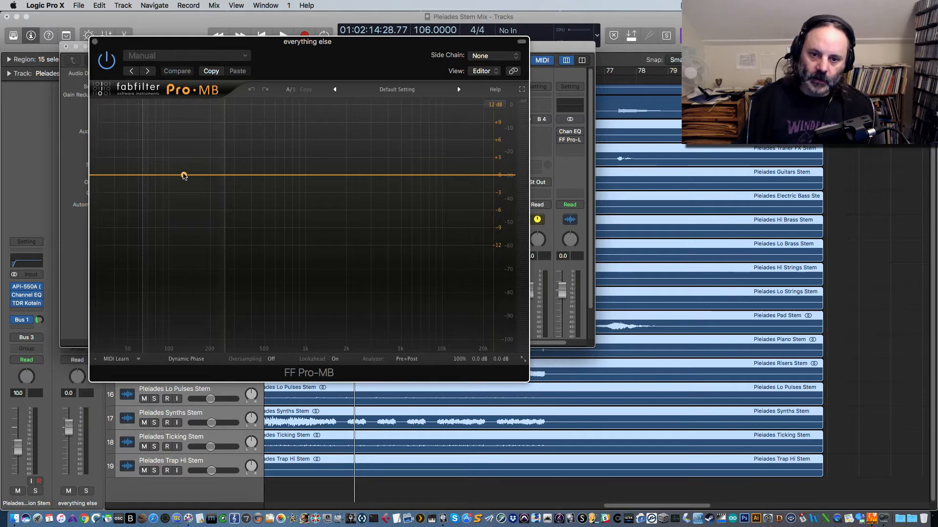
Step: Create a low compression band in Pro-MB with its high crossover at about 100 Hz and its low edge extended to the bottom of the spectrum
left_click_drag(184, 176, 150, 176)
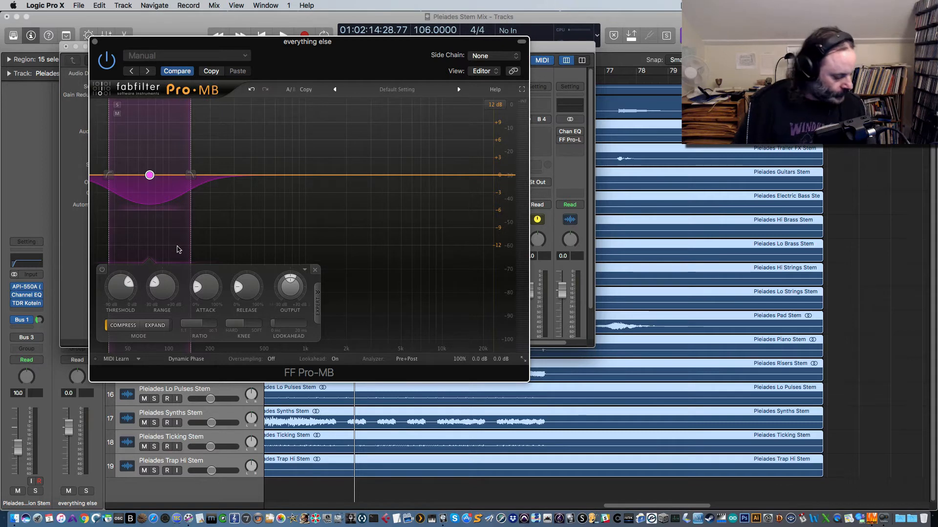
mouse_move(192, 178)
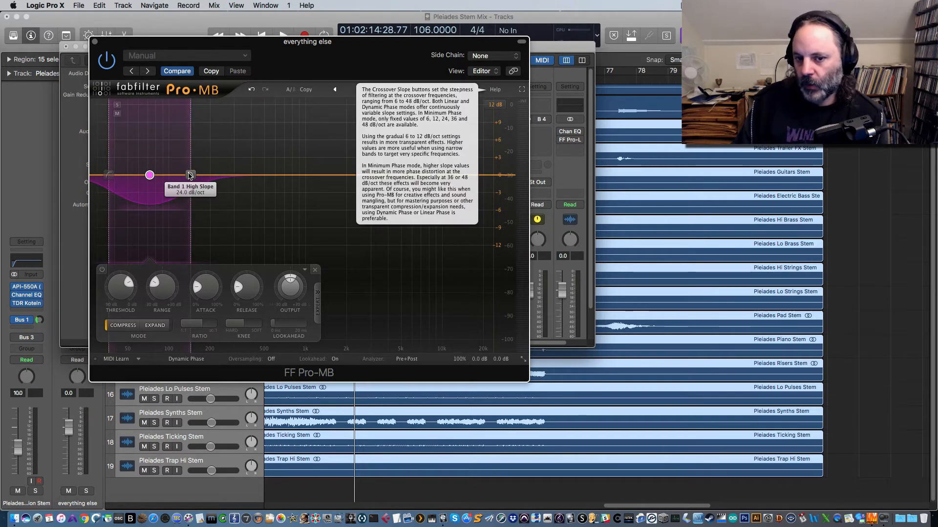
left_click_drag(190, 175, 168, 177)
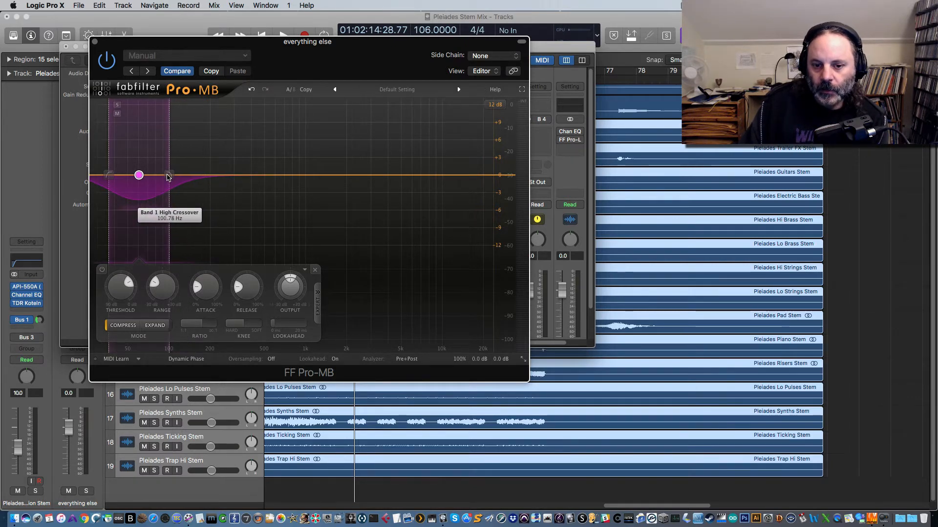
left_click_drag(108, 176, 92, 177)
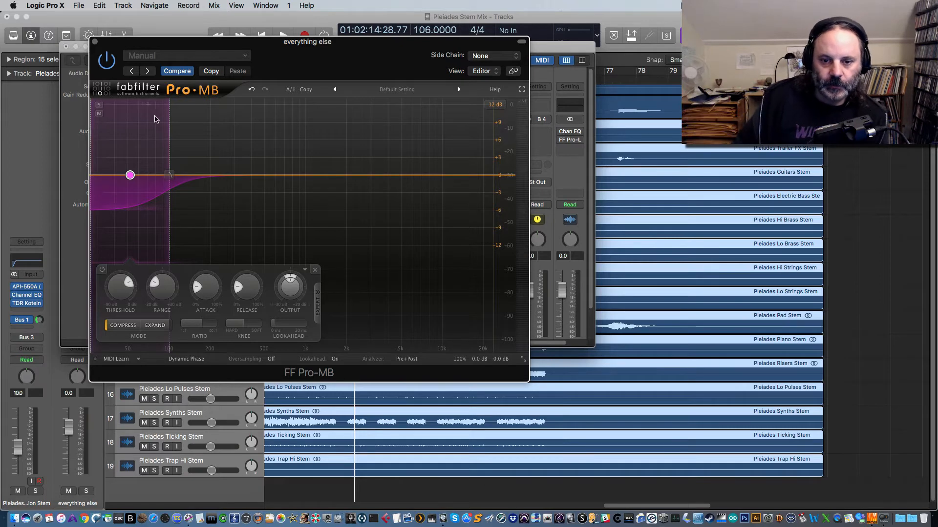
Step: Show the low band's expert side-chain options and set the Pro-MB plug-in's side chain source to Bus 4
left_click_drag(255, 45, 294, 46)
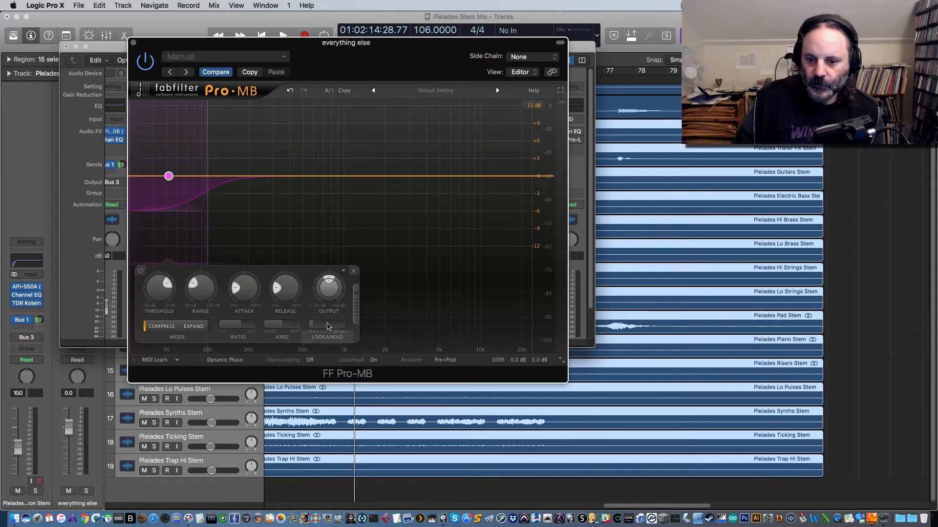
left_click(356, 301)
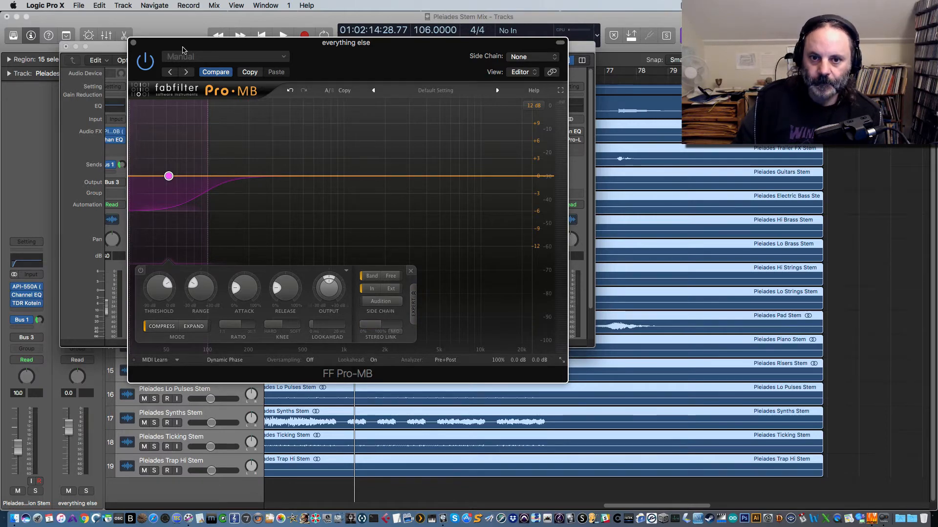
left_click_drag(182, 49, 509, 376)
scroll(491, 300, "down", 3)
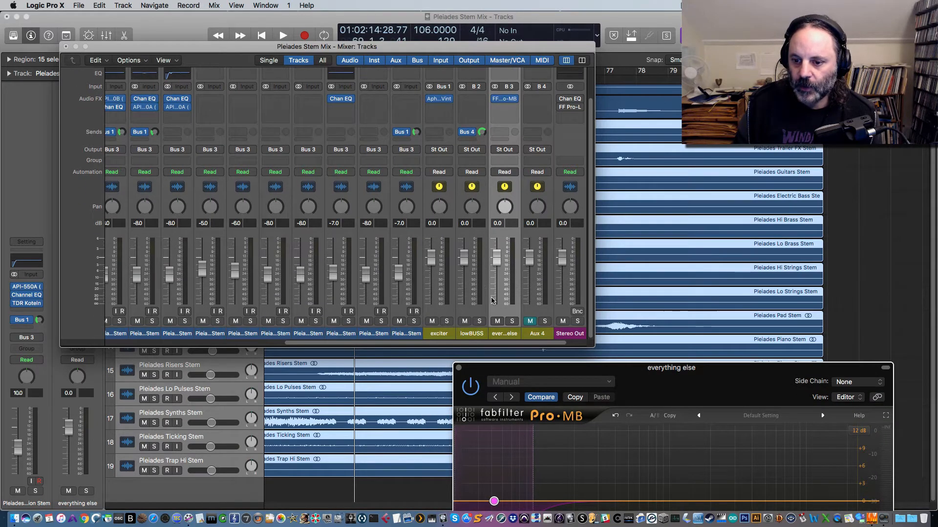
left_click_drag(565, 370, 295, 102)
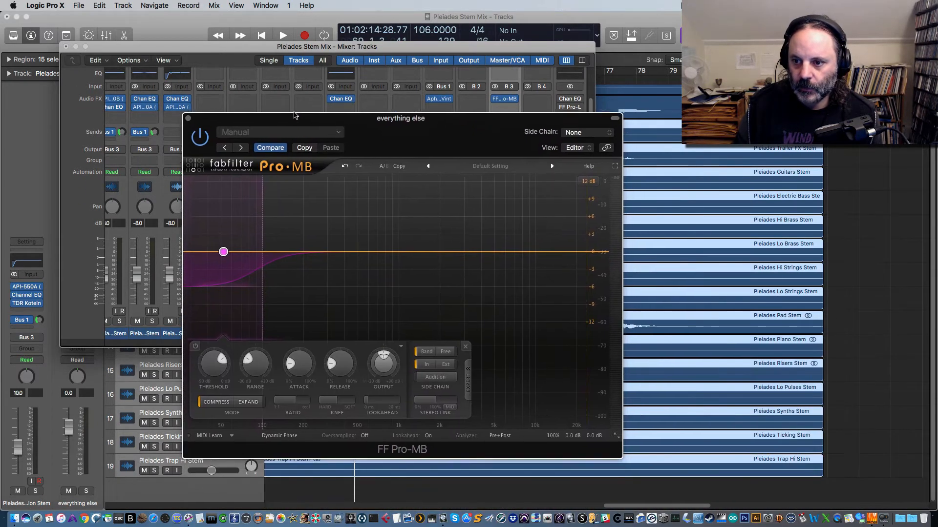
left_click(569, 117)
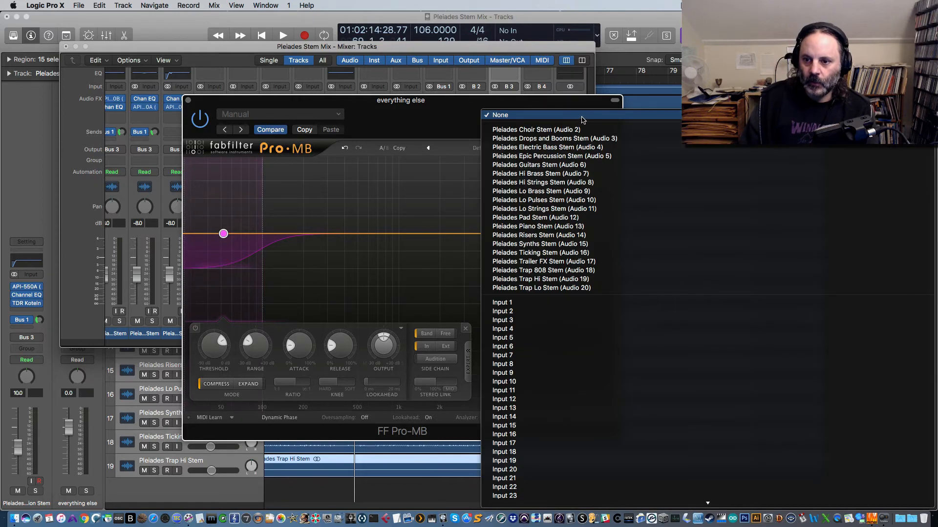
scroll(545, 253, "down", 5)
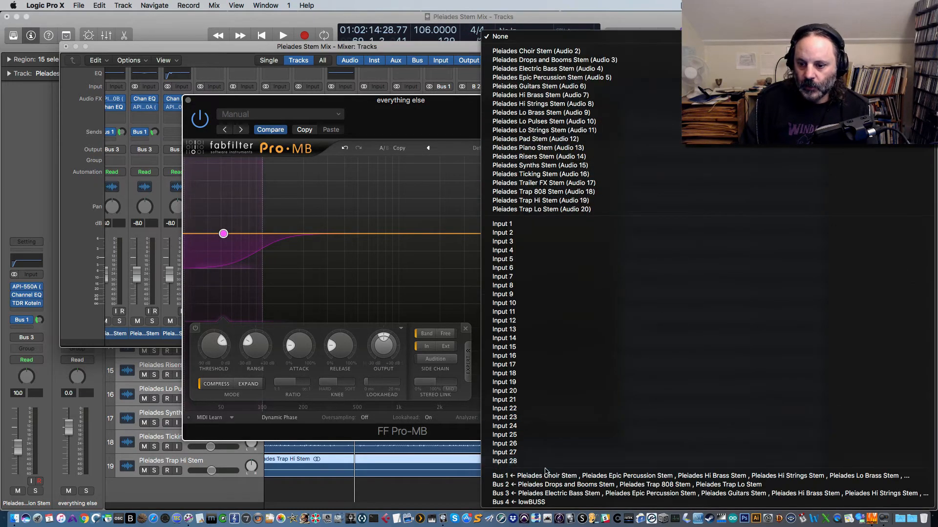
left_click(532, 503)
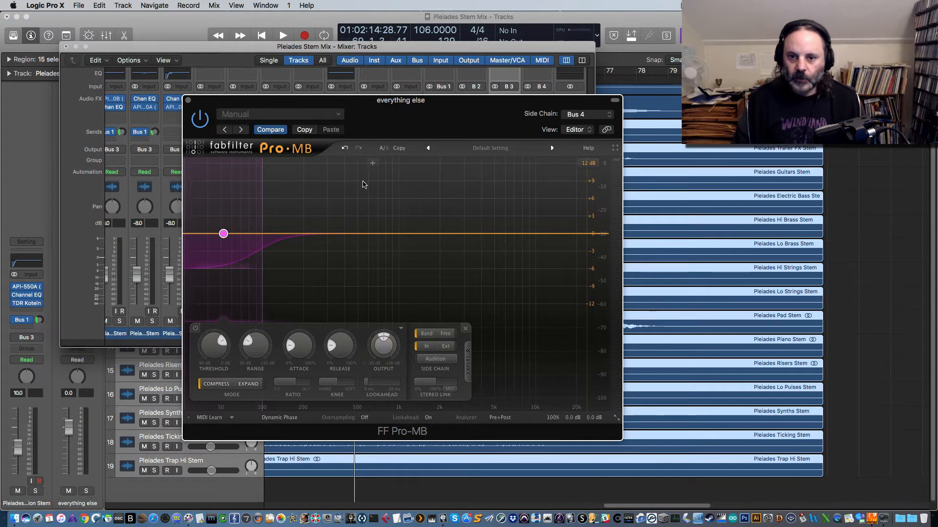
Step: Bring the tracks window forward and audition the final big riser section with Pro-MB in view, stopping playback after the climax
left_click_drag(340, 95, 335, 104)
left_click_drag(267, 210, 265, 207)
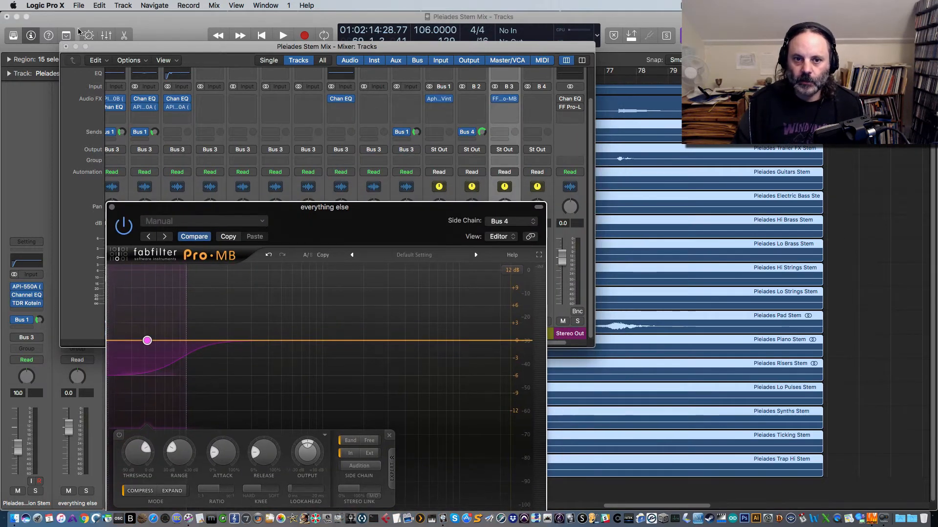
left_click(49, 194)
key("space")
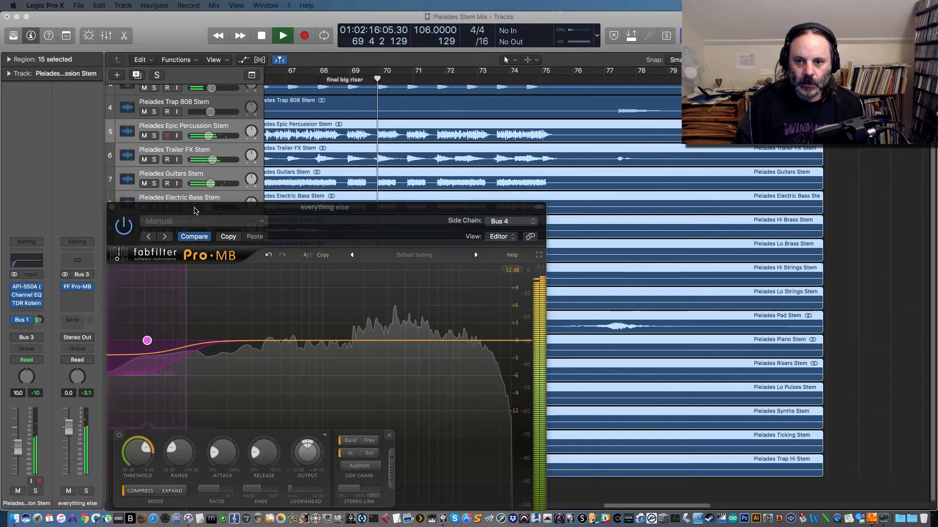
left_click_drag(189, 205, 213, 180)
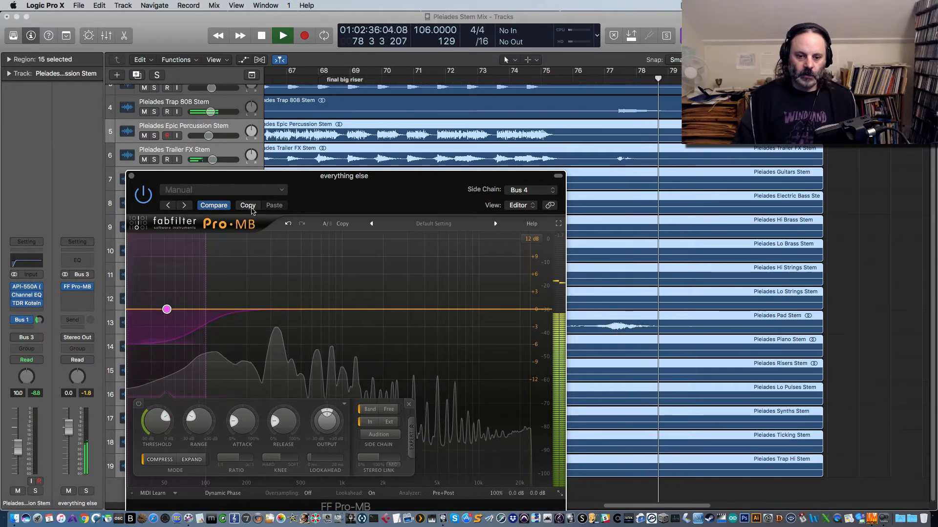
key("space")
Step: Move Pro-MB aside and play the section after the drop, bypassing and re-enabling the low band to compare the sound
left_click_drag(261, 181, 624, 116)
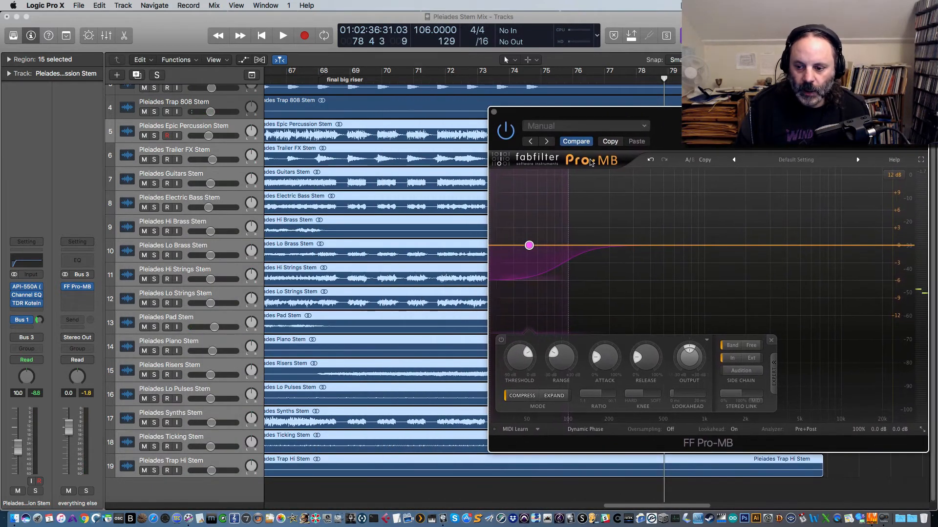
left_click_drag(632, 505, 479, 526)
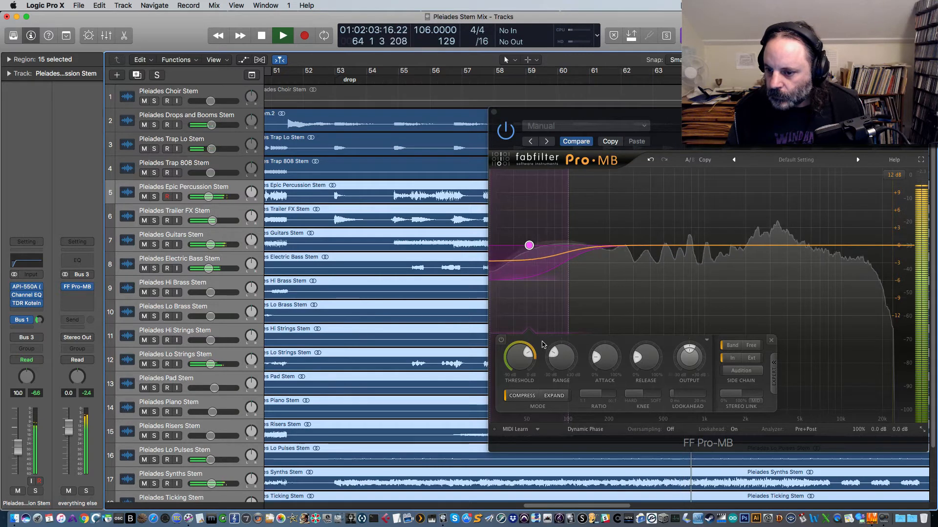
left_click(501, 341)
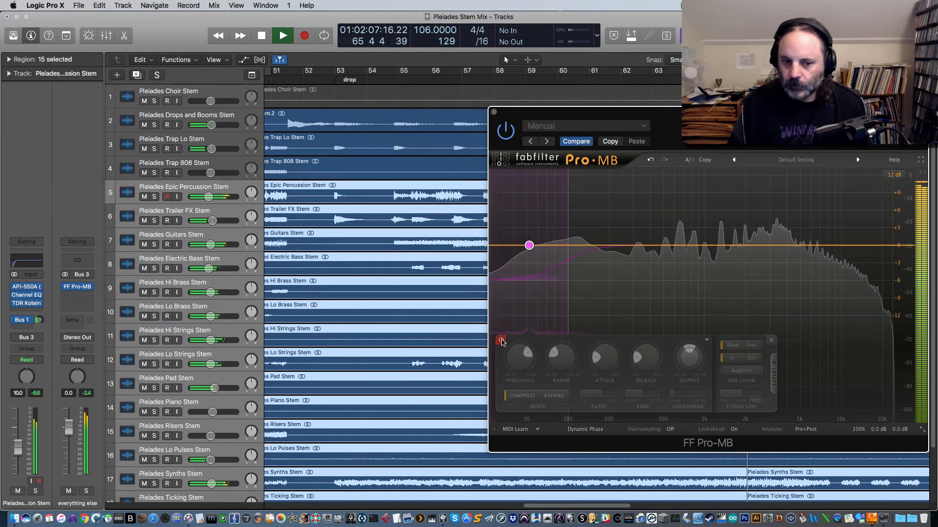
left_click(502, 341)
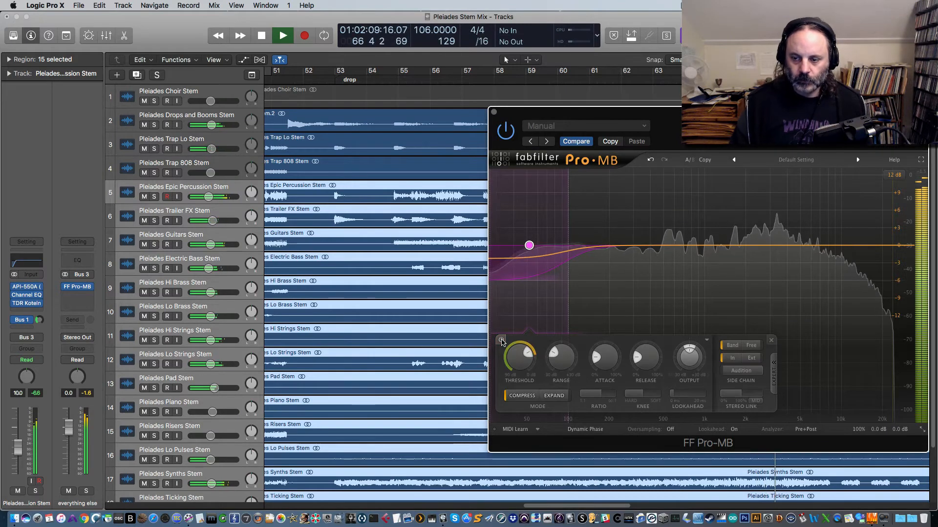
Step: Play the section after the drop in short passes and set the low band's threshold to about -14 dB, stopping playback after the climax
key("space")
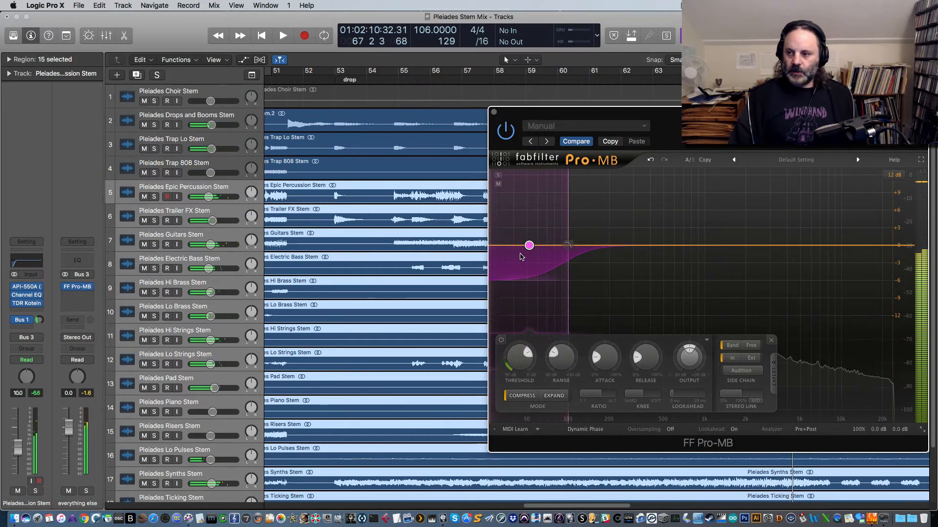
key("space")
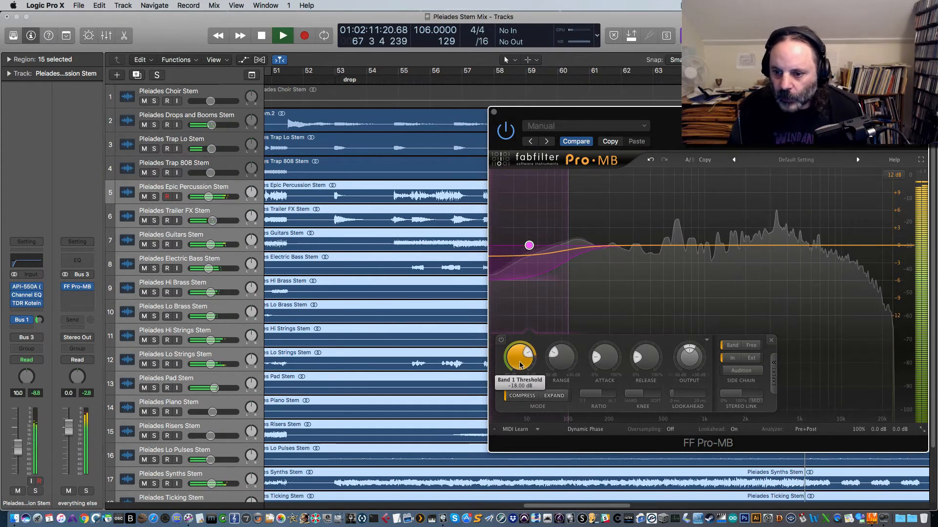
mouse_move(520, 364)
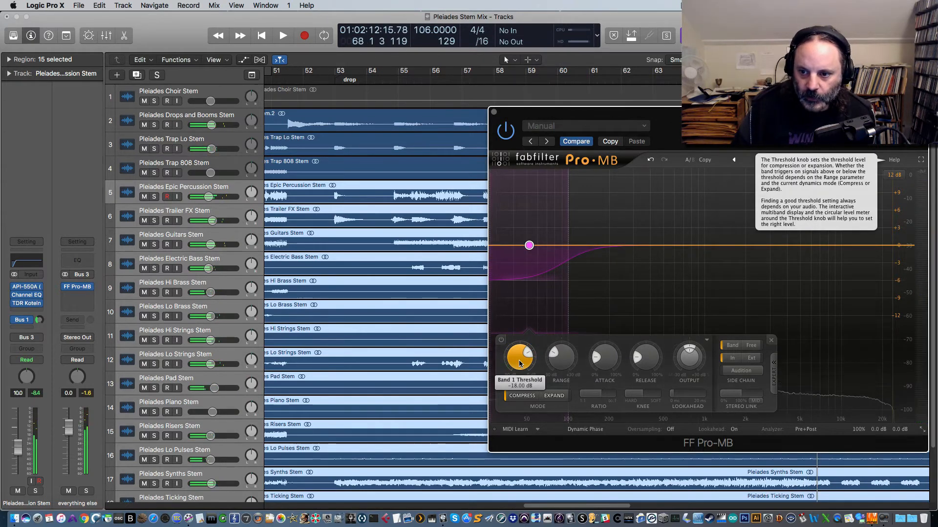
key("space")
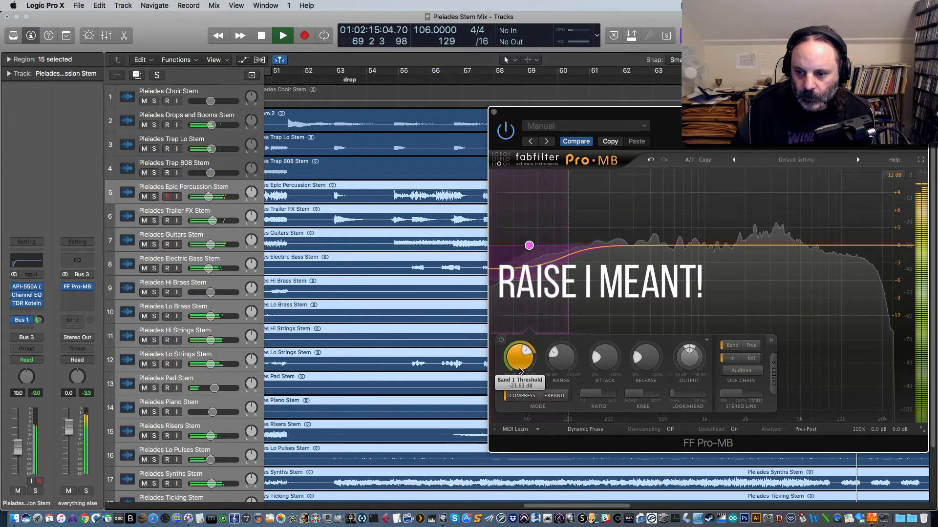
mouse_move(519, 370)
left_mouse_down()
mouse_move(520, 349)
mouse_move(519, 358)
left_mouse_up()
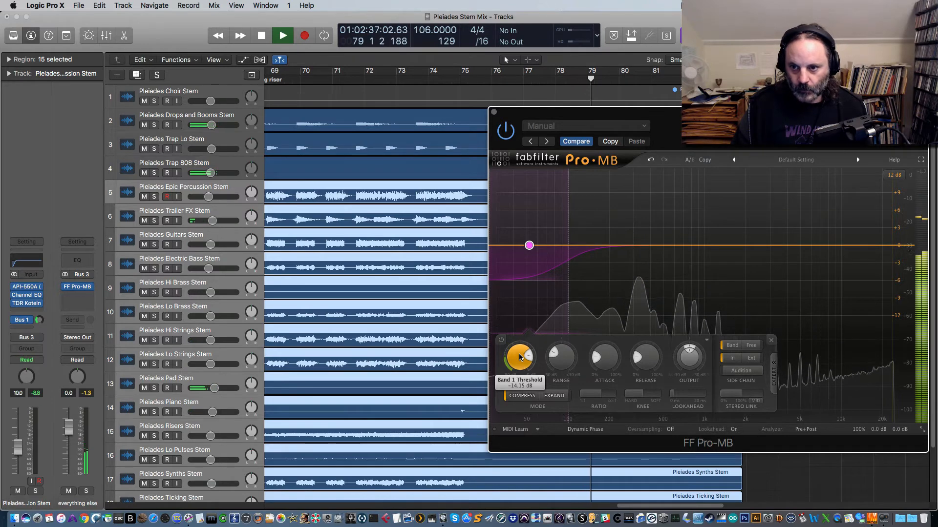
key("space")
Step: Move Pro-MB aside, toggle solo on the everything else bus and play the final section from bar 70
left_click_drag(630, 113, 710, 99)
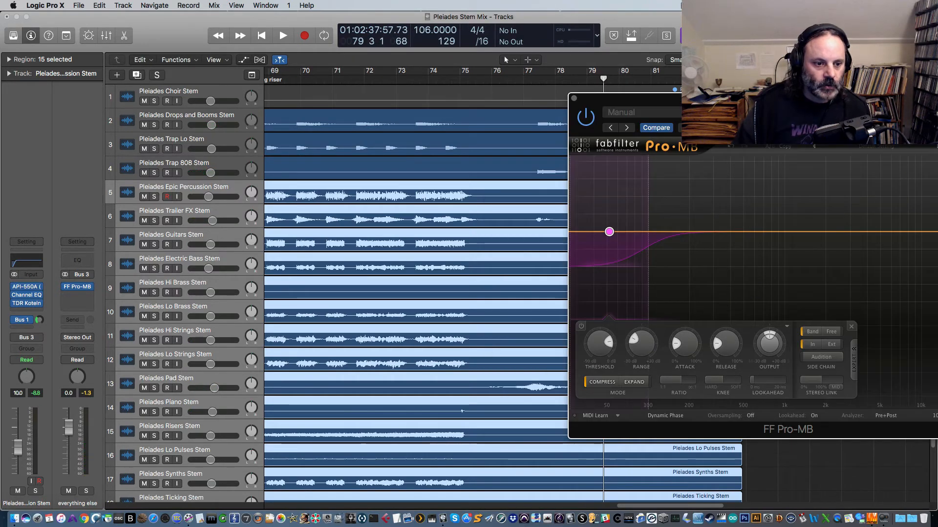
key("ctrl+s")
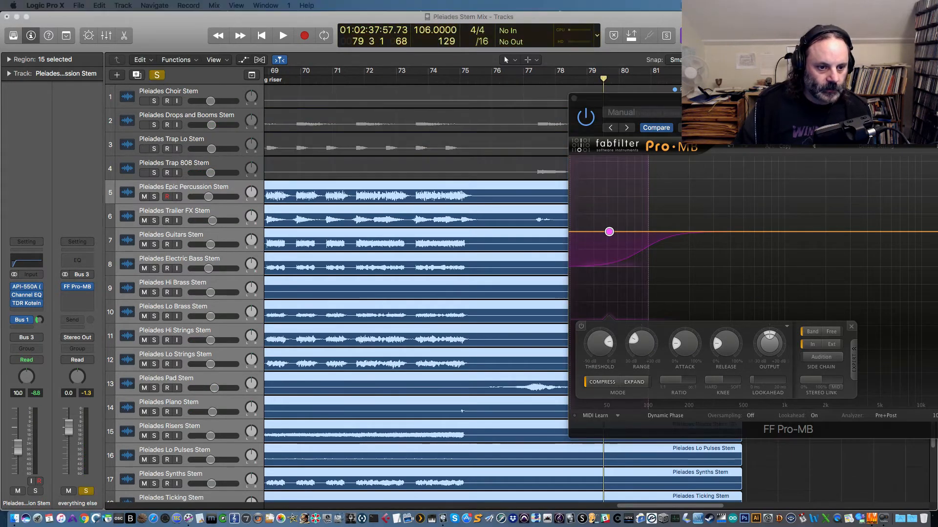
key("space")
key("space")
left_click(299, 80)
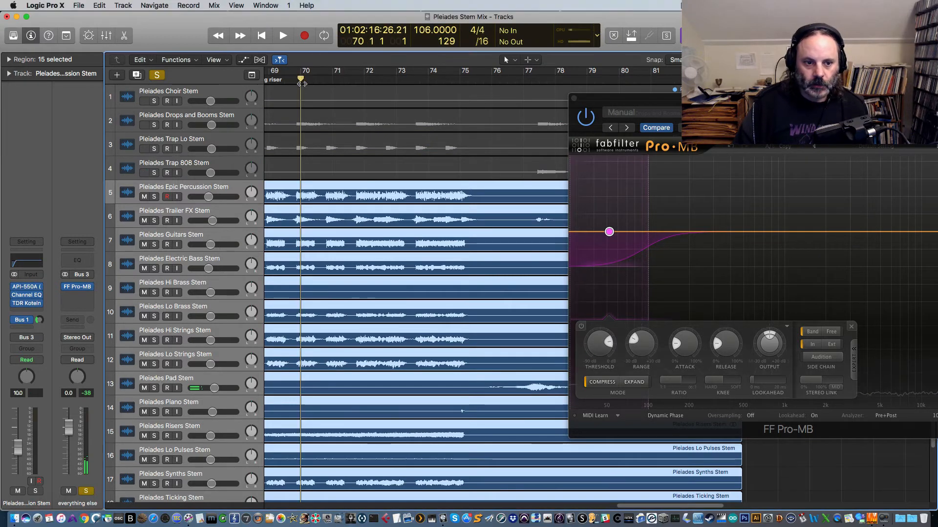
key("space")
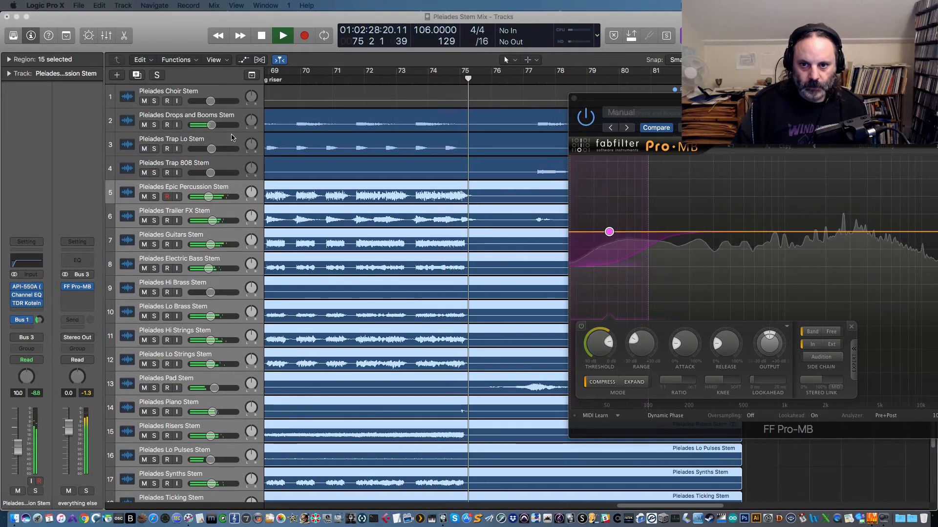
Step: Replay the section from just before bar 70 and move Pro-MB out of view, pausing playback around bar 71
key("space")
left_click(290, 79)
key("space")
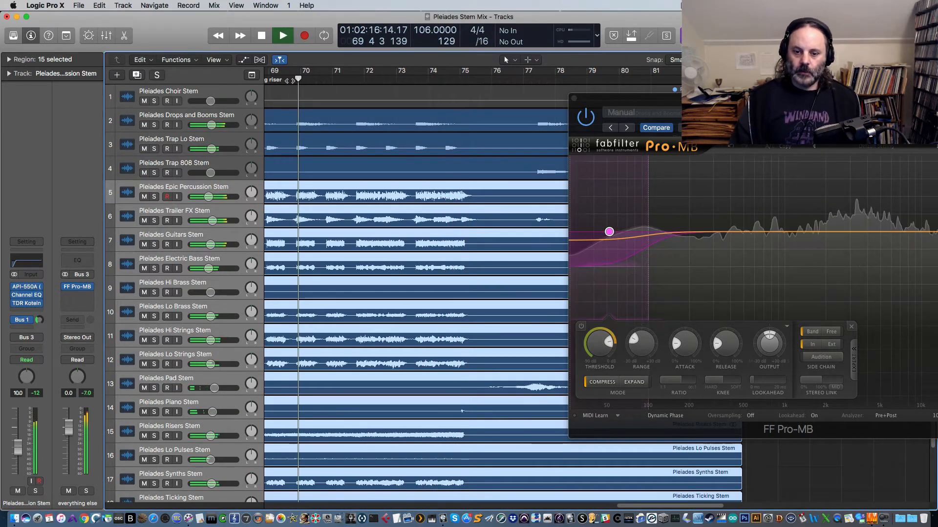
left_click_drag(625, 99, 0, 113)
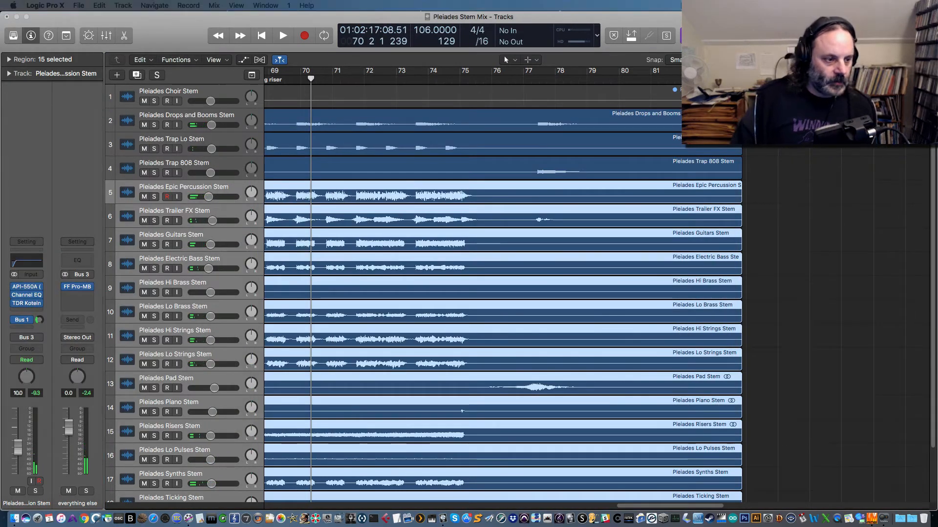
key("space")
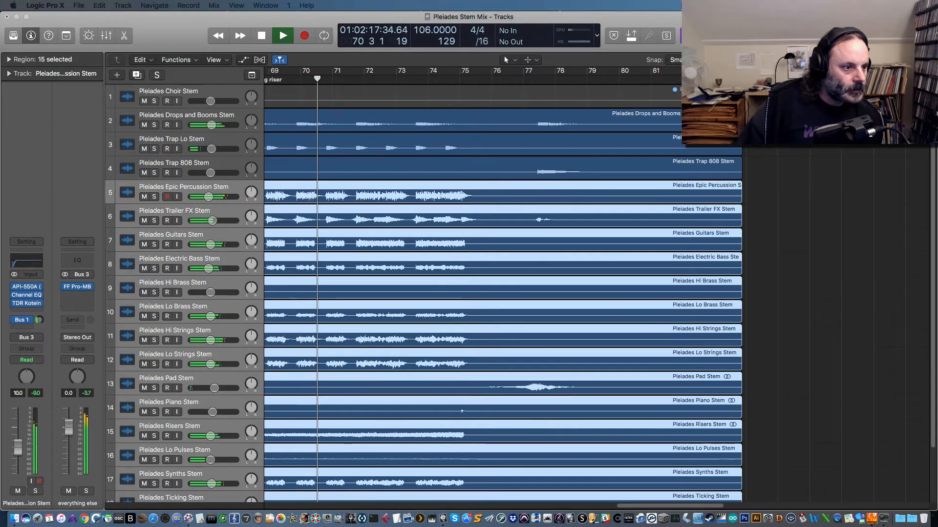
key("space")
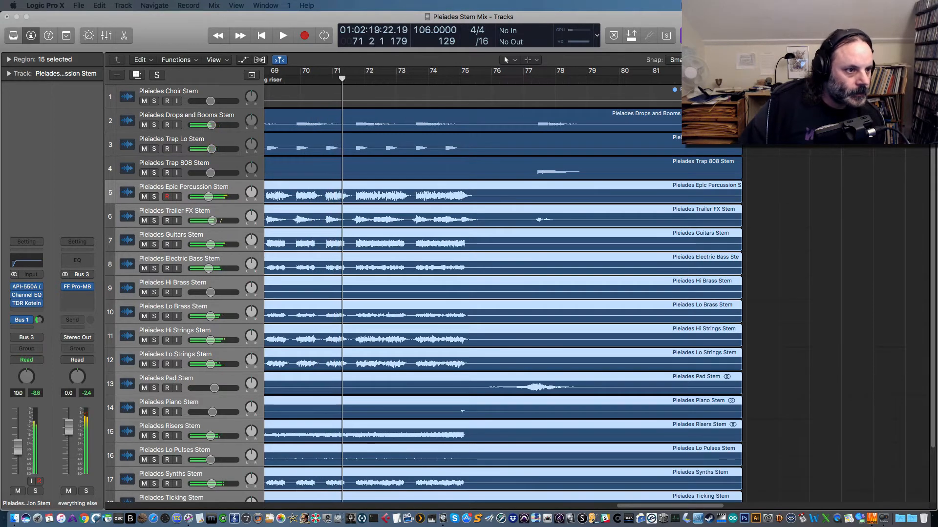
Step: Bring Pro-MB back into view and raise the low band's threshold to about -12 dB while playing from bar 71
left_click_drag(937, 147, 463, 86)
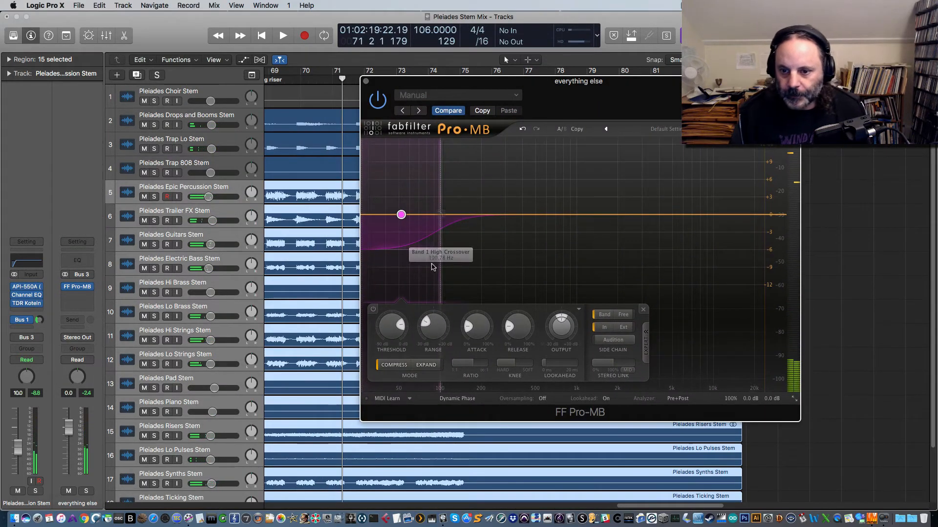
key("space")
key("space")
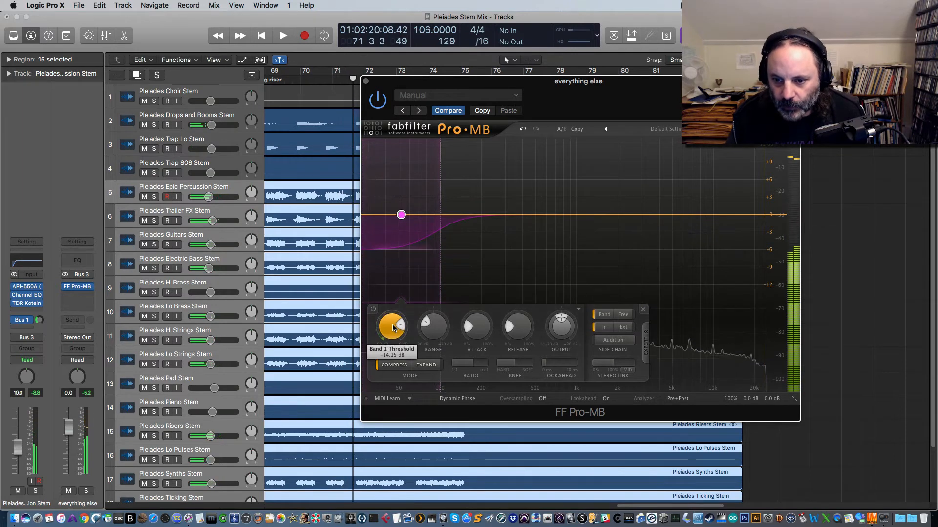
left_click_drag(393, 325, 392, 322)
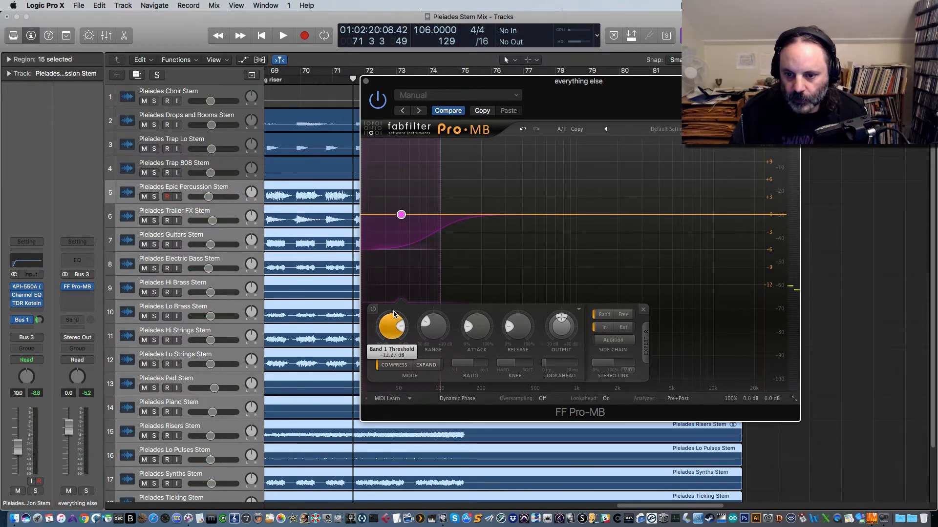
key("space")
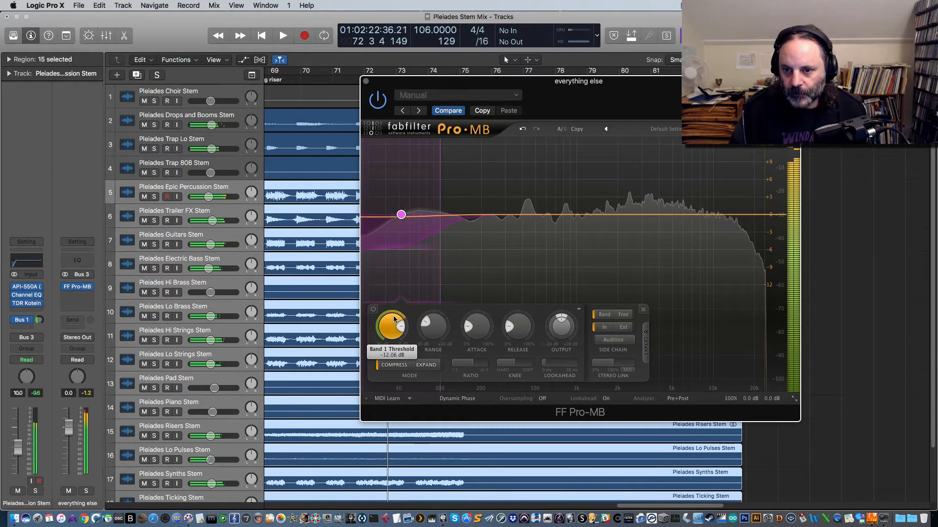
key("space")
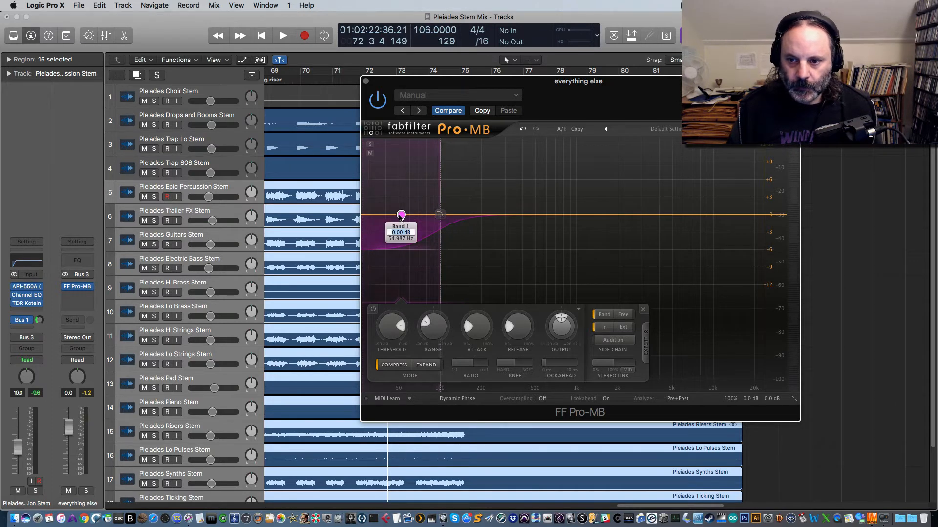
Step: Steepen the low band's high slope to 48 dB/oct and lower its high crossover to about 60 Hz
left_click_drag(440, 214, 437, 122)
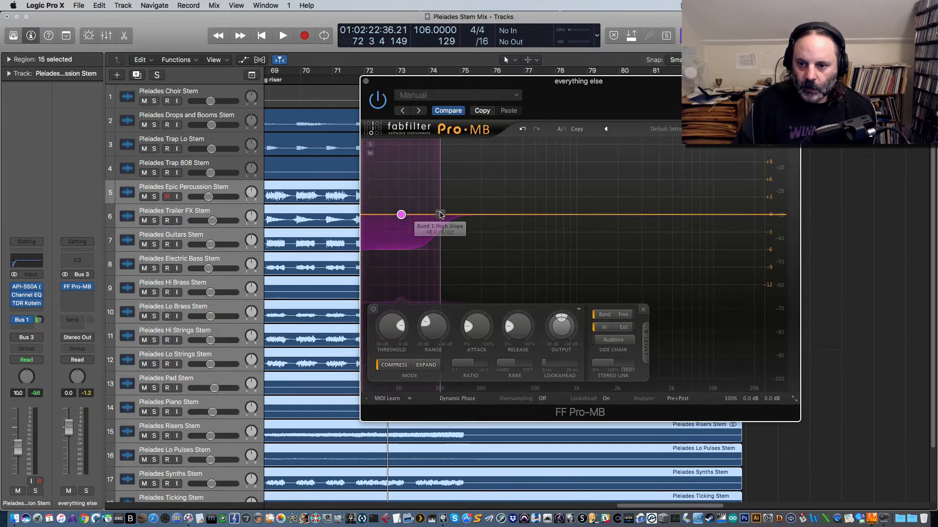
mouse_move(443, 216)
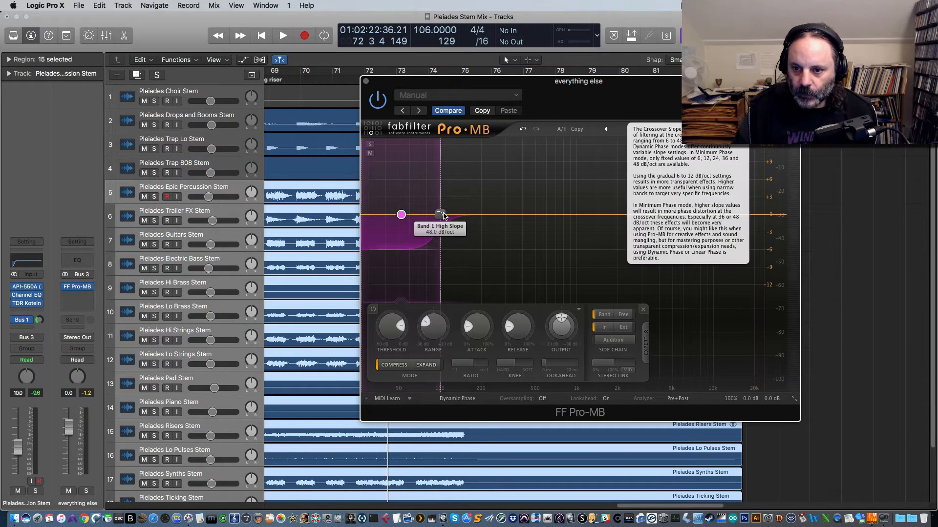
left_click_drag(442, 216, 440, 217)
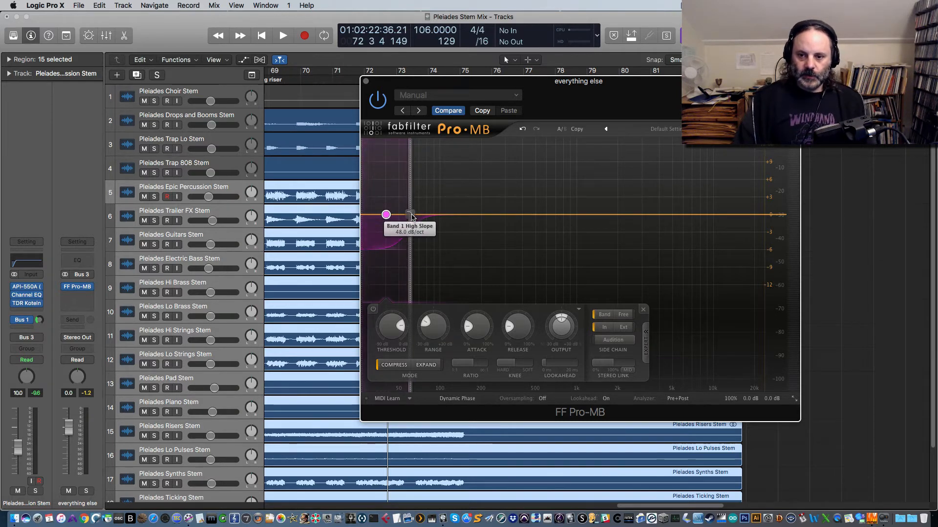
mouse_move(411, 216)
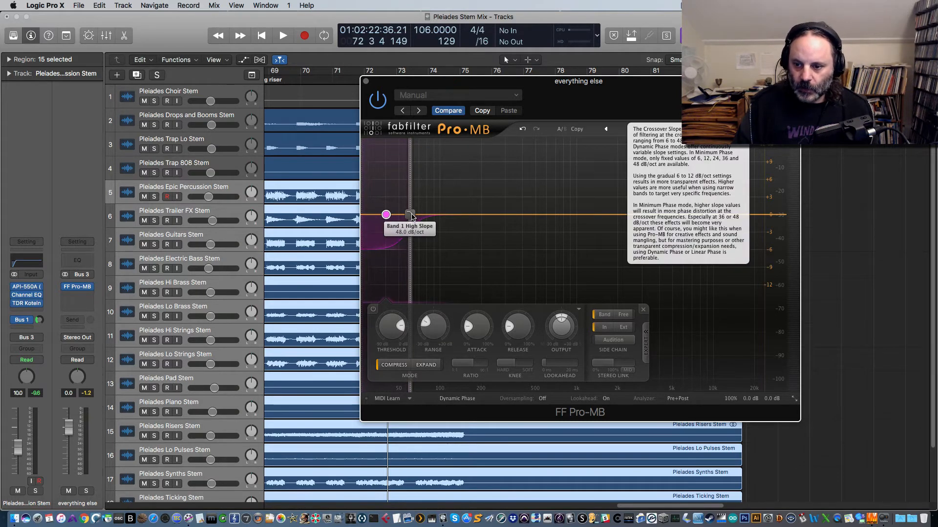
Step: Audition the narrowed low band, restarting playback just before bar 70 and stopping at bar 72
key("space")
key("space")
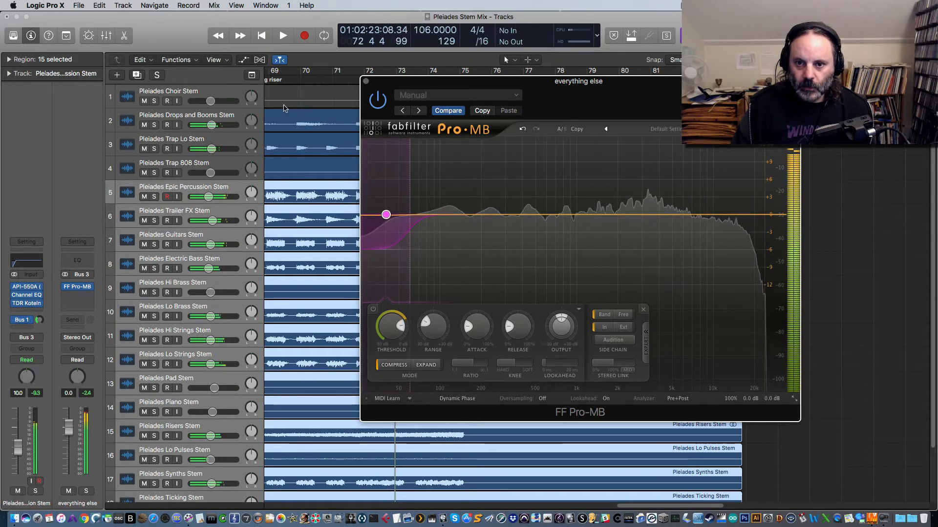
left_click(294, 76)
key("space")
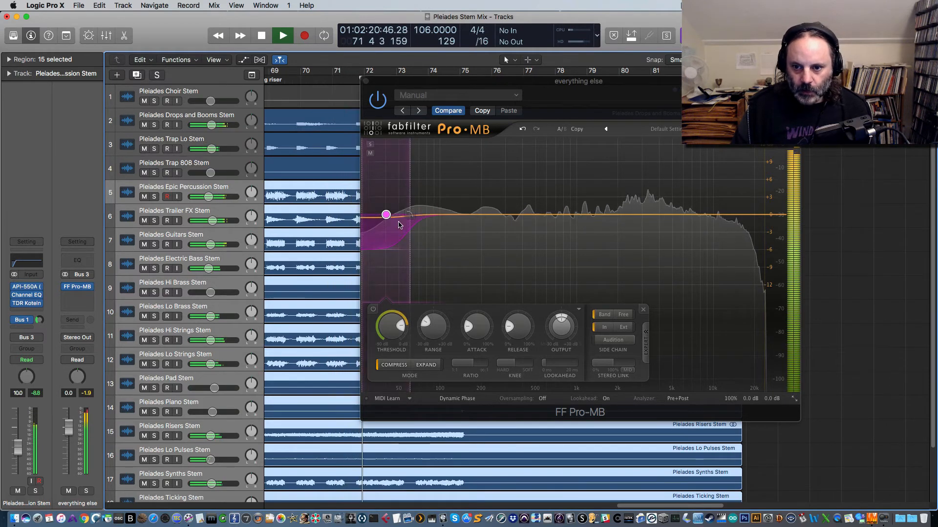
key("space")
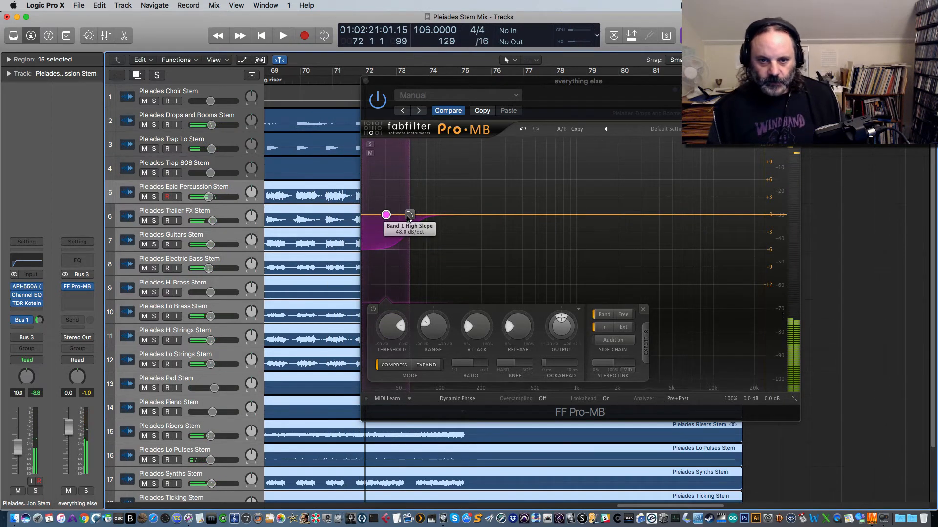
Step: Set the low band's high crossover to about 100 Hz and replay from just before bar 70, stopping at bar 73
mouse_move(410, 218)
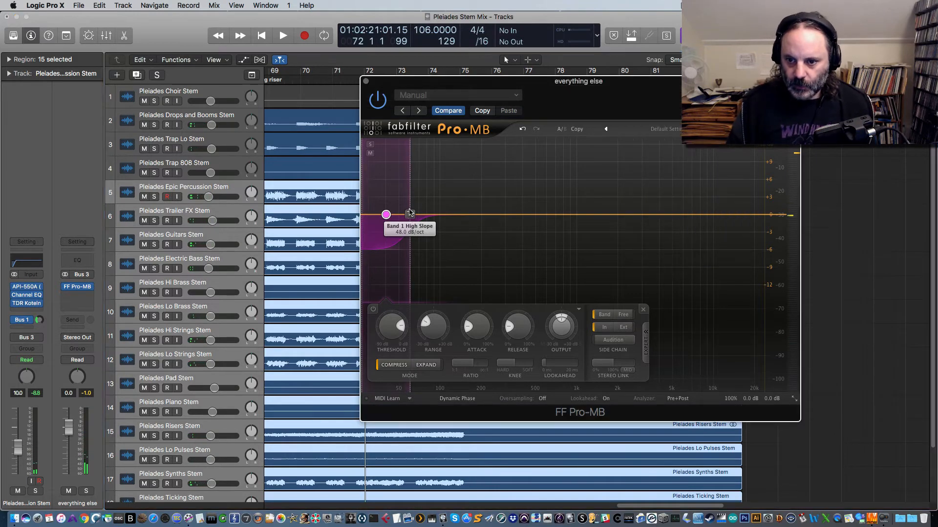
left_click_drag(410, 217, 440, 217)
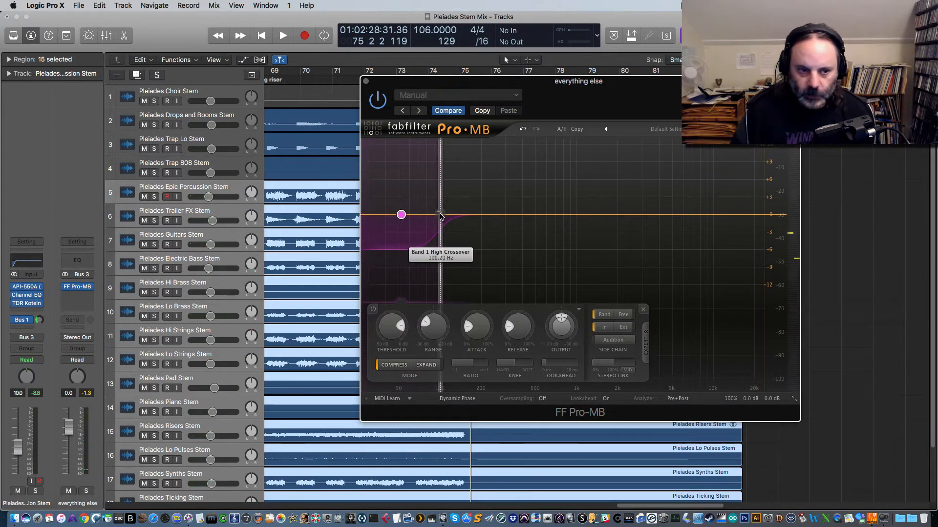
key("space")
key("space")
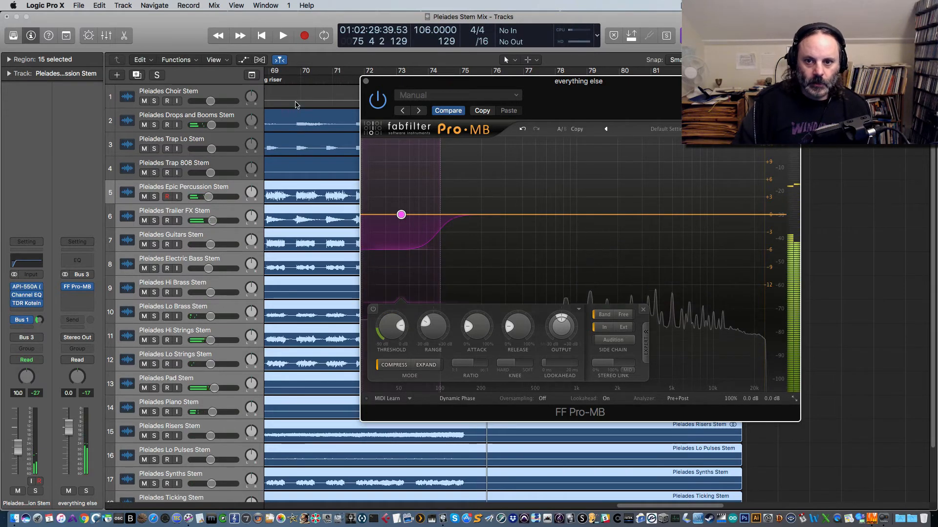
left_click(290, 79)
key("space")
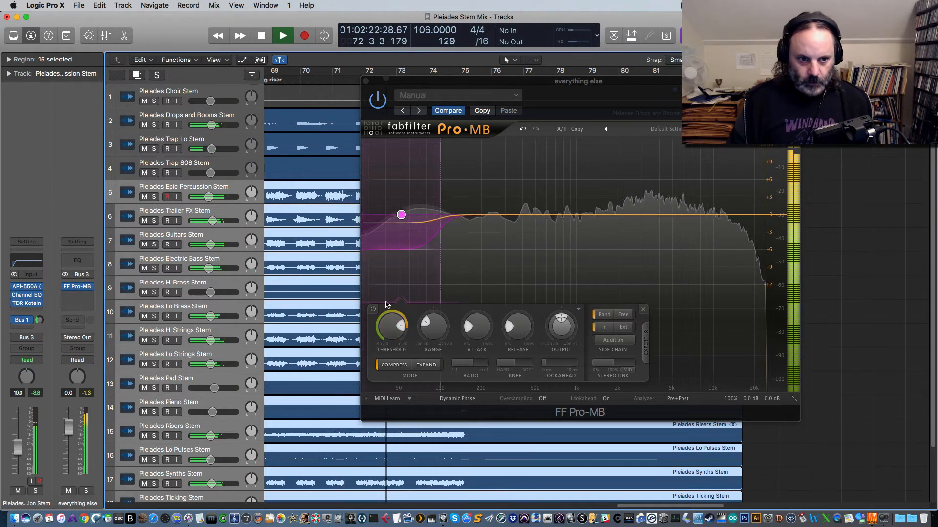
key("space")
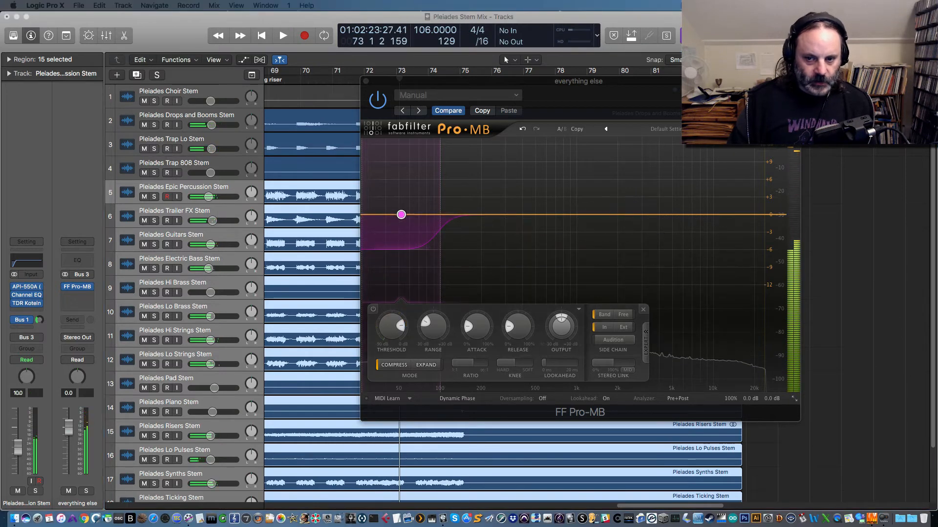
Step: Replay from just before bar 70 and lower the low band's threshold to -16 dB in Pro-MB during playback
left_click_drag(430, 81, 653, 243)
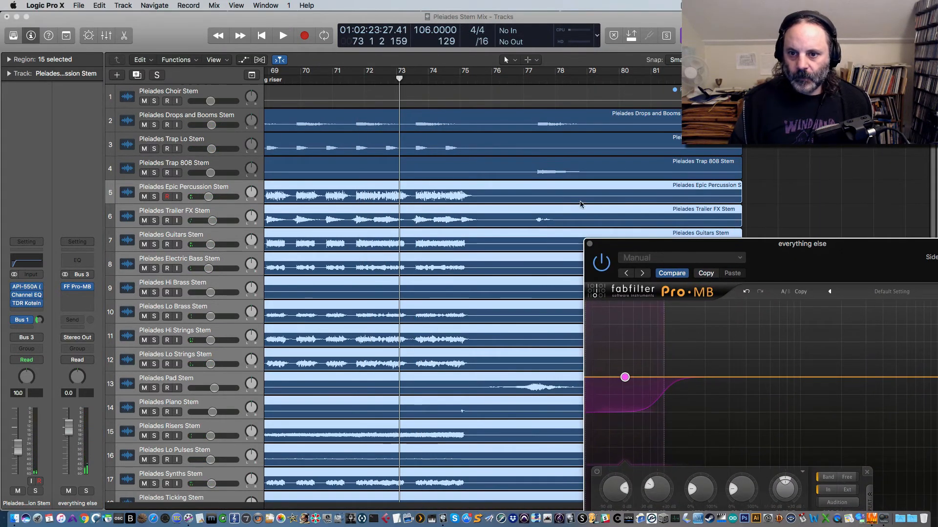
left_click(292, 80)
key("space")
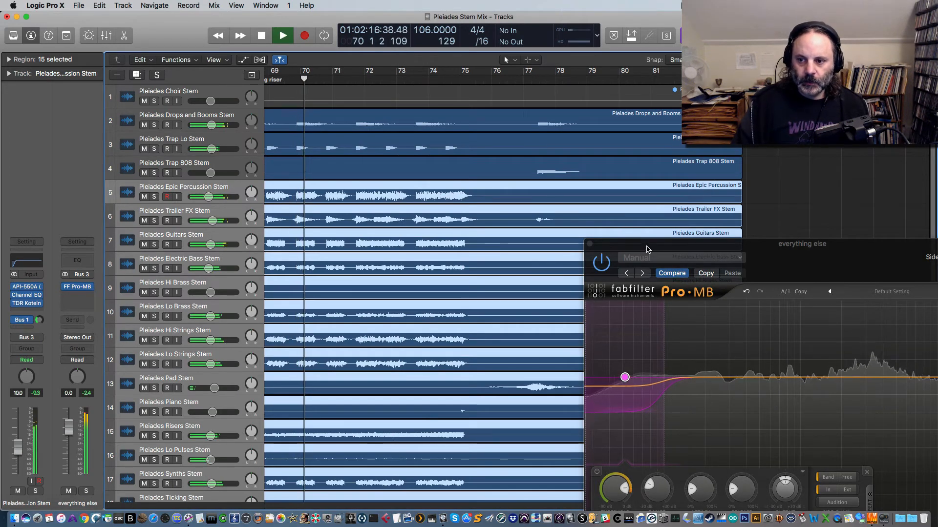
left_click_drag(644, 248, 402, 88)
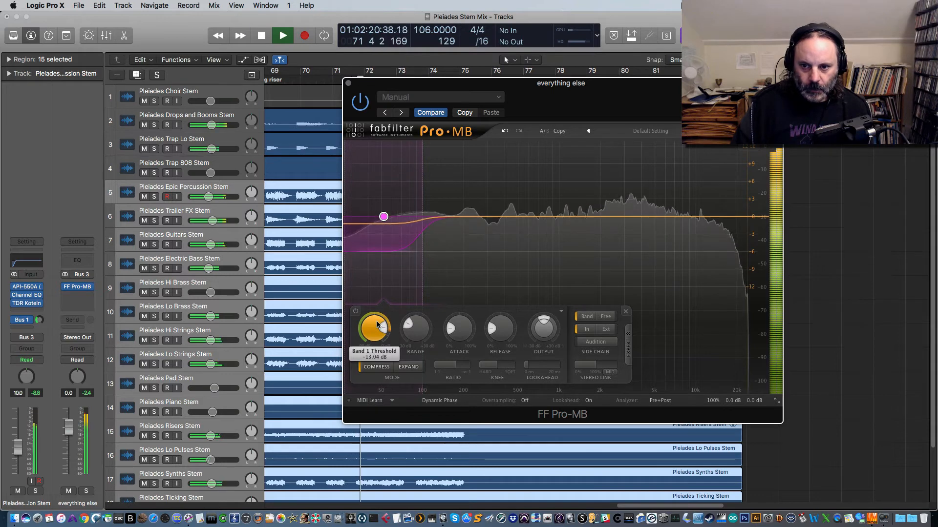
mouse_move(378, 324)
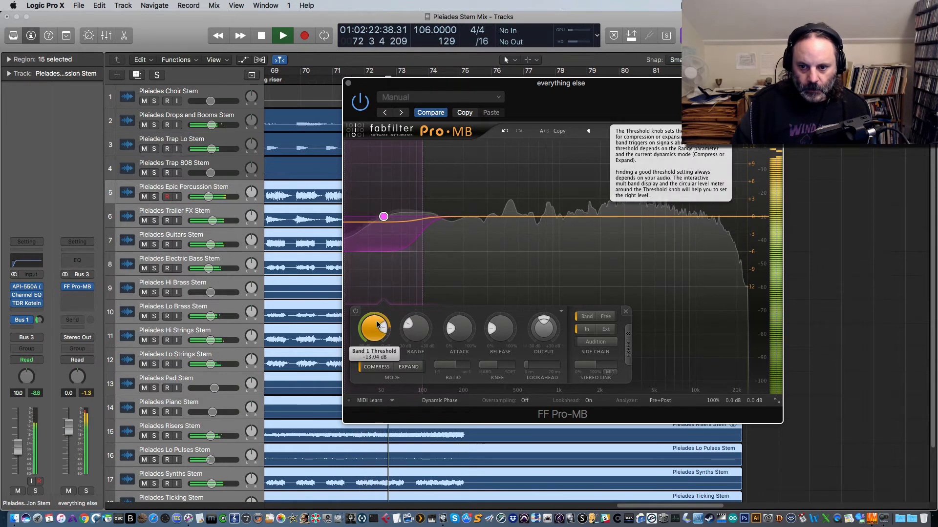
left_click_drag(377, 318, 377, 334)
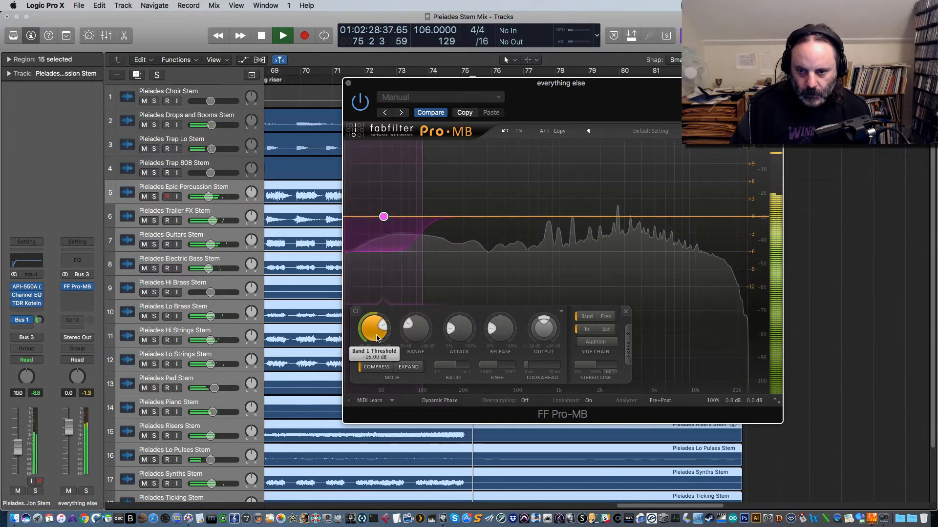
Step: Replay the mix from around bar 69 with the side-chained low band active, stopping in bar 76
left_click(280, 73)
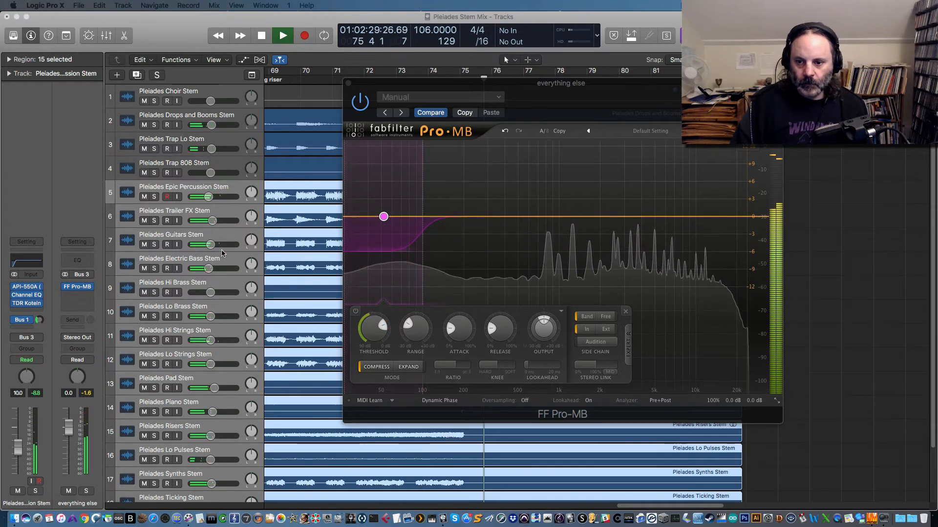
key("space")
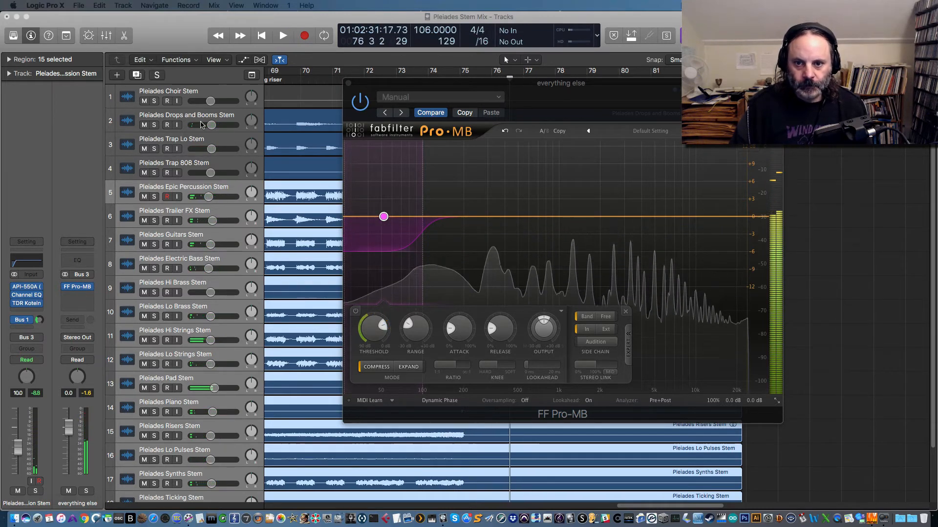
left_click_drag(383, 215, 384, 216)
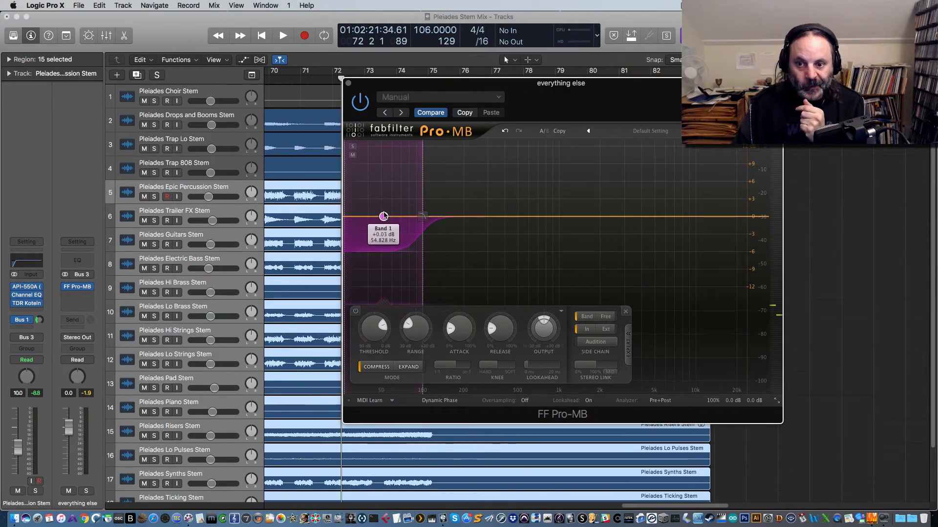
left_click_drag(384, 216, 385, 215)
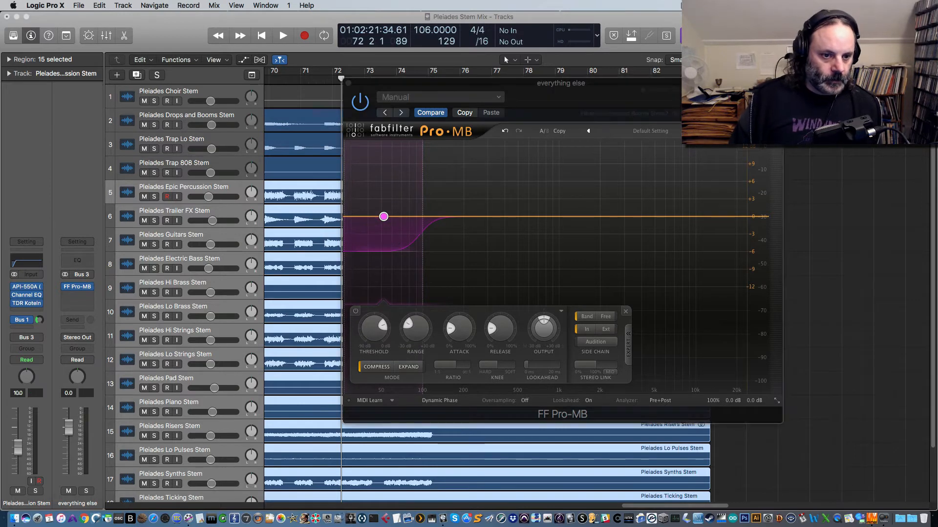
Step: Move the Pro-MB window clear of the regions and place the playhead in bar 71
left_click_drag(371, 80, 531, 83)
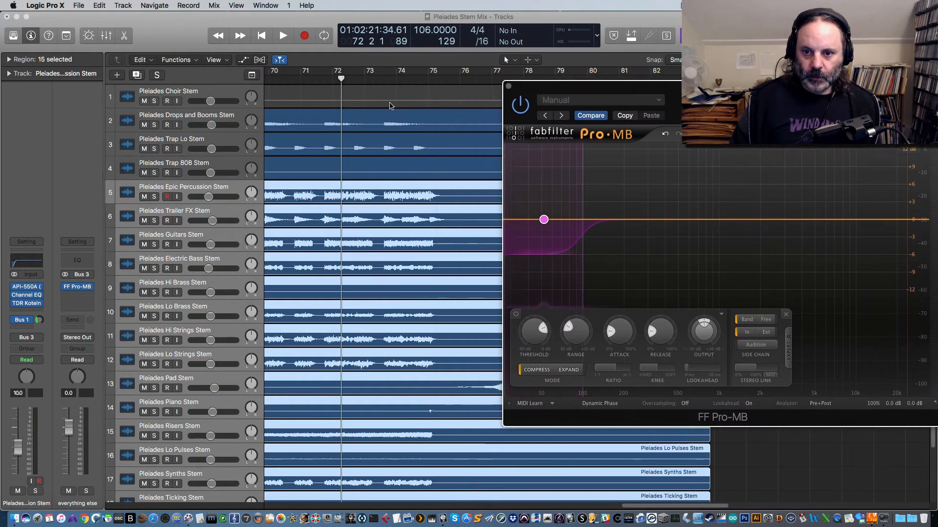
left_click(298, 84)
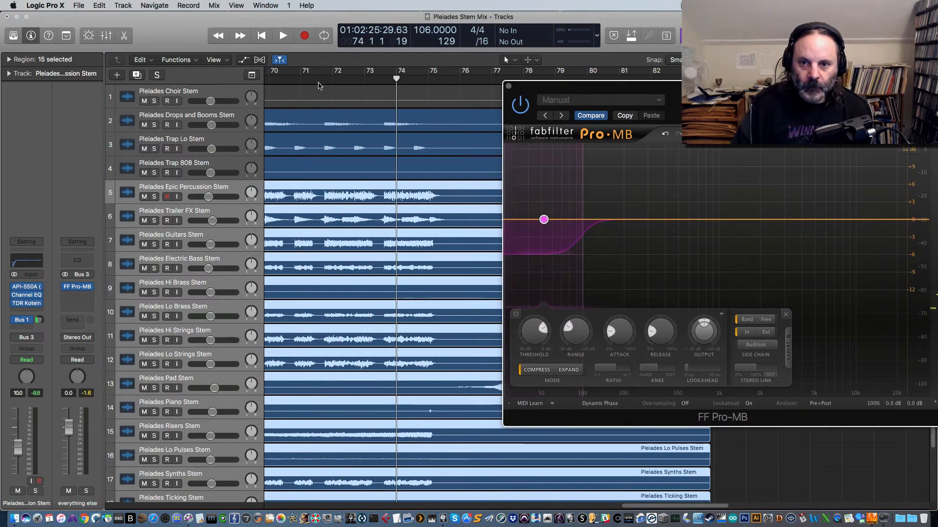
left_click(319, 85)
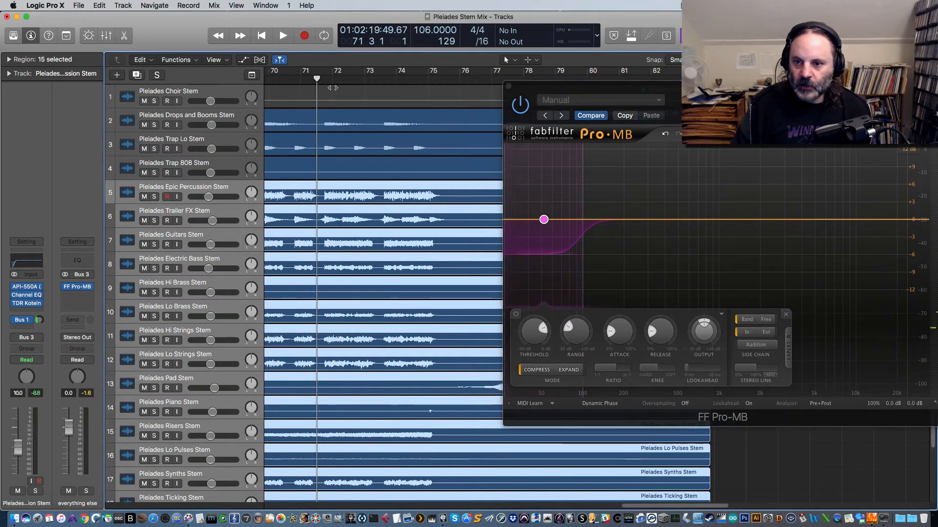
Step: Try the low band's high crossover at about 130 Hz during playback and return it to about 100 Hz
left_click_drag(582, 219, 600, 219)
key("space")
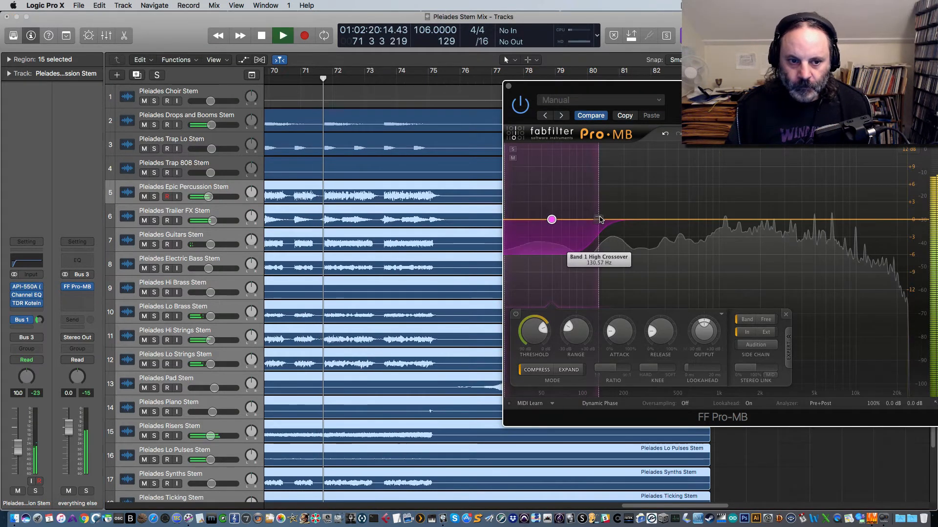
left_click_drag(600, 219, 581, 219)
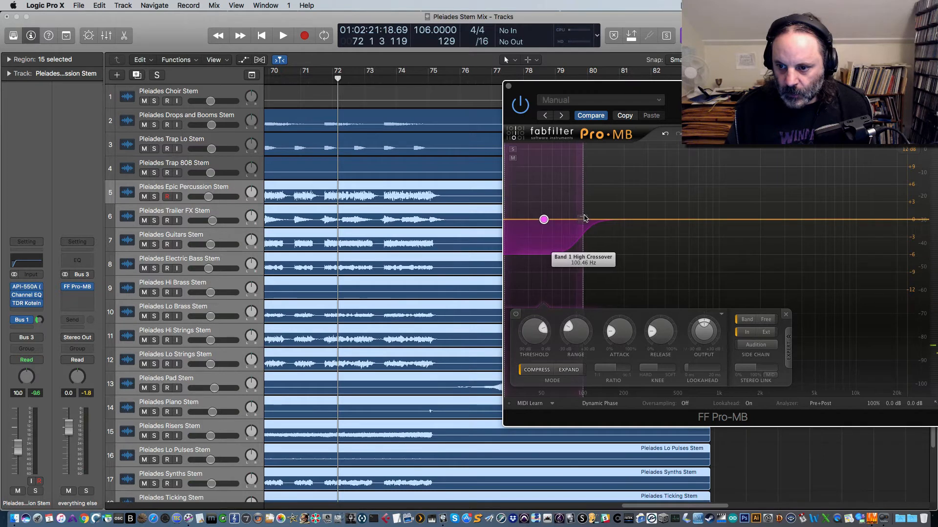
Step: Audition bars 72 to 75 in short bursts and lower the low band's threshold below -16 dB
key("space")
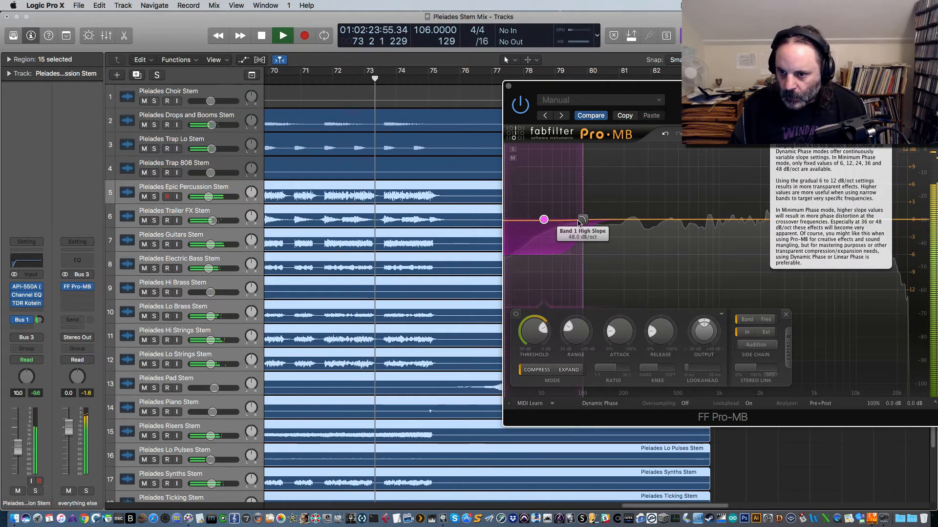
key("space")
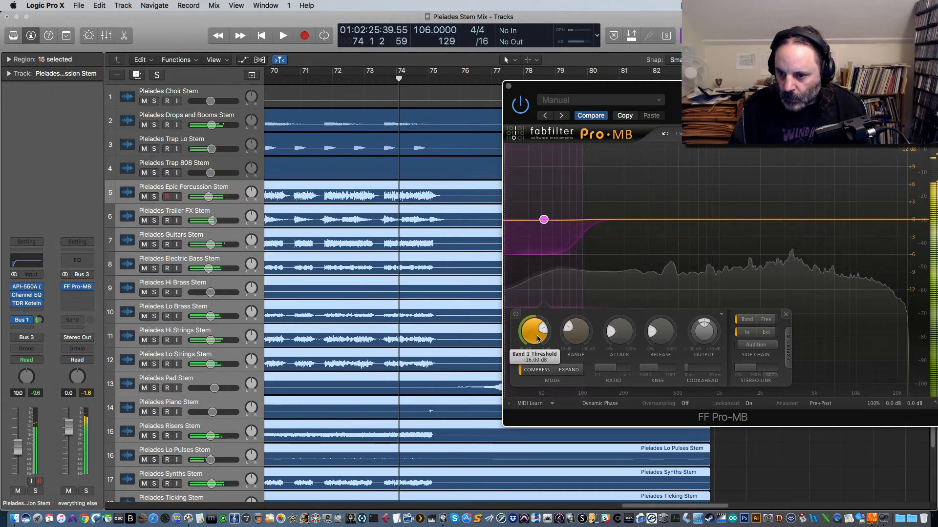
left_click_drag(532, 334, 535, 364)
key("space")
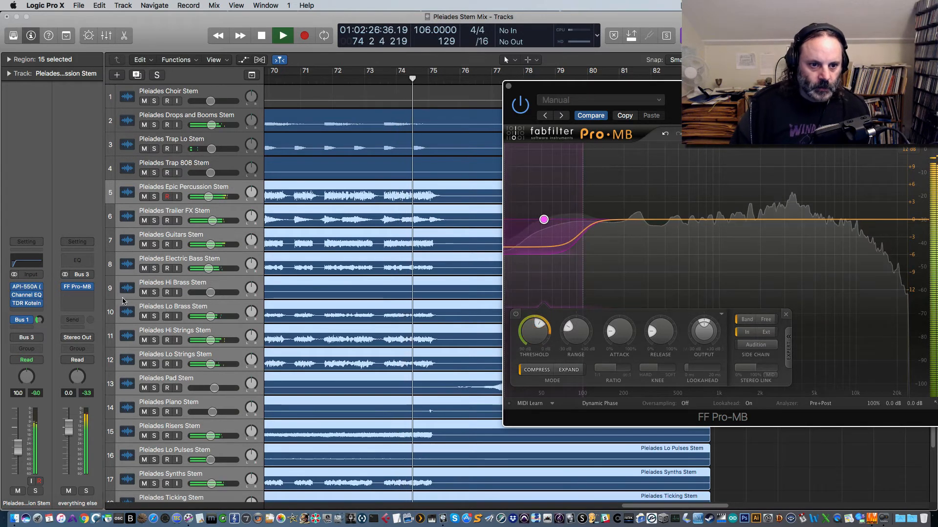
key("space")
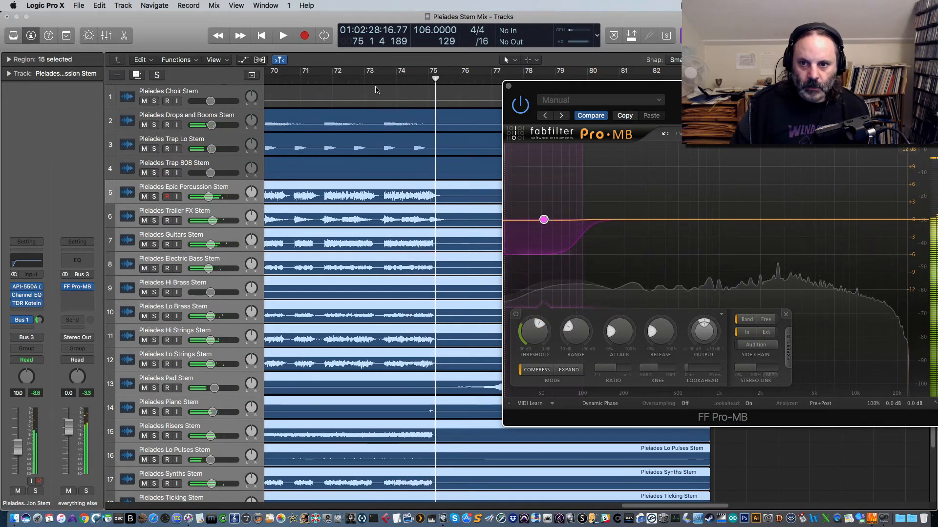
Step: Replay from bar 73 to bar 75 and raise the low band's threshold slightly
left_click(373, 79)
key("space")
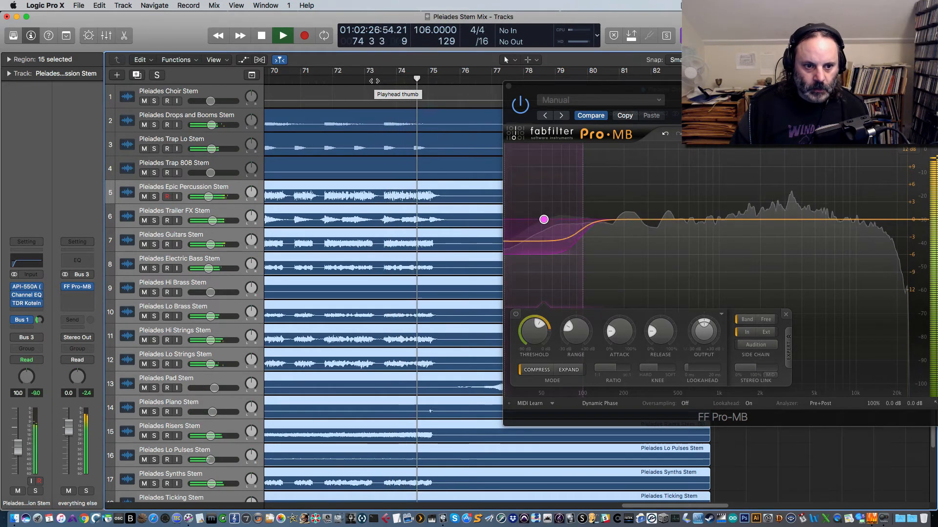
key("space")
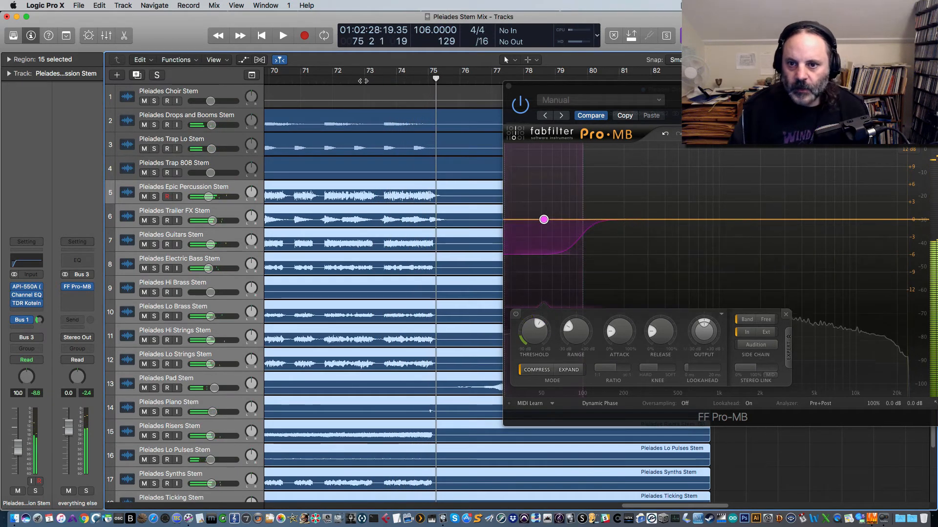
left_click(364, 80)
left_click(529, 327)
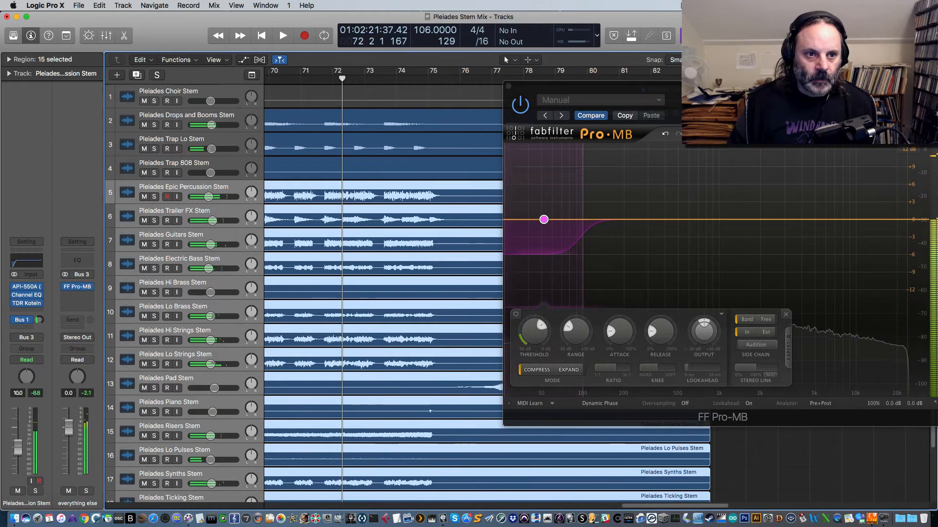
Step: Shift the arrangement and mixer windows to compare the bus levels while auditioning bars 73 and 74
left_click_drag(0, 61, 154, 55)
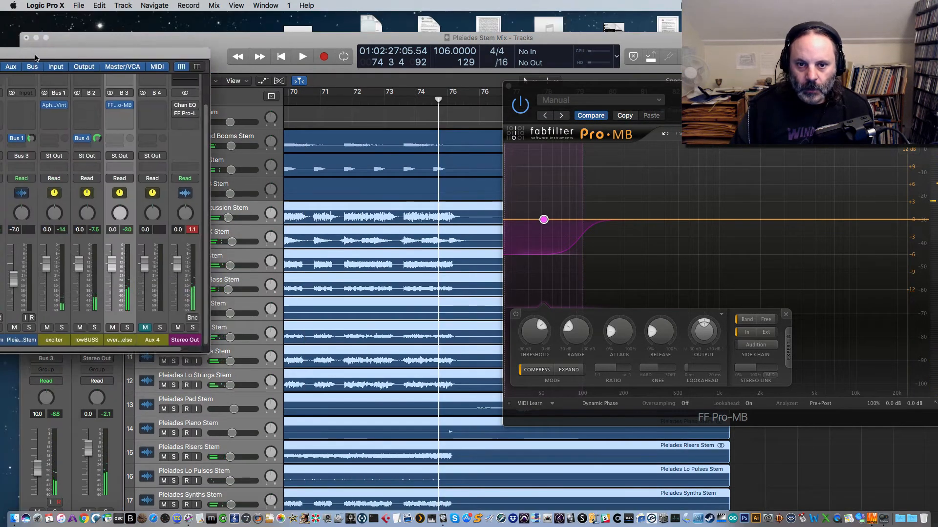
left_click_drag(34, 58, 186, 56)
key("space")
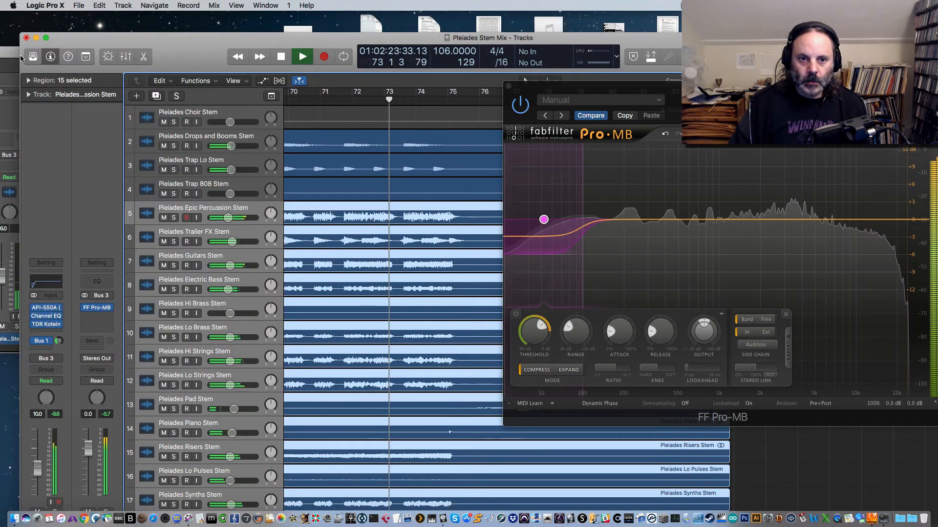
left_click_drag(7, 55, 345, 68)
left_click(170, 65)
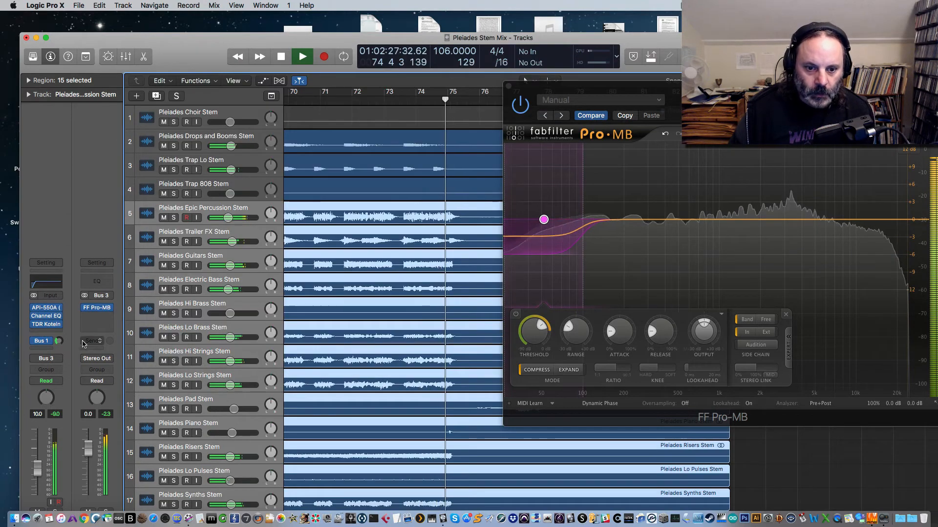
key("space")
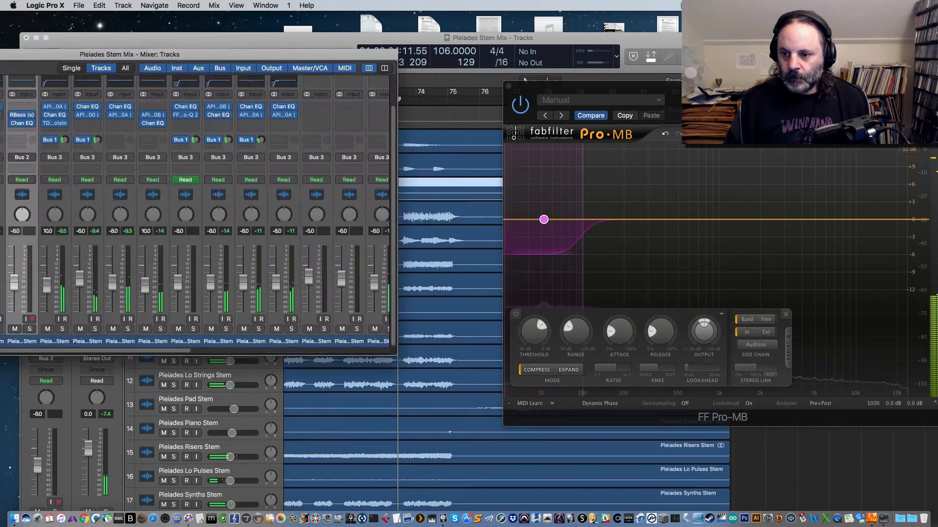
Step: Reposition the mixer beside the arrangement so the exciter, lowBUSS, everything else and Stereo Out strips are in view
key("super+2")
key("super+2")
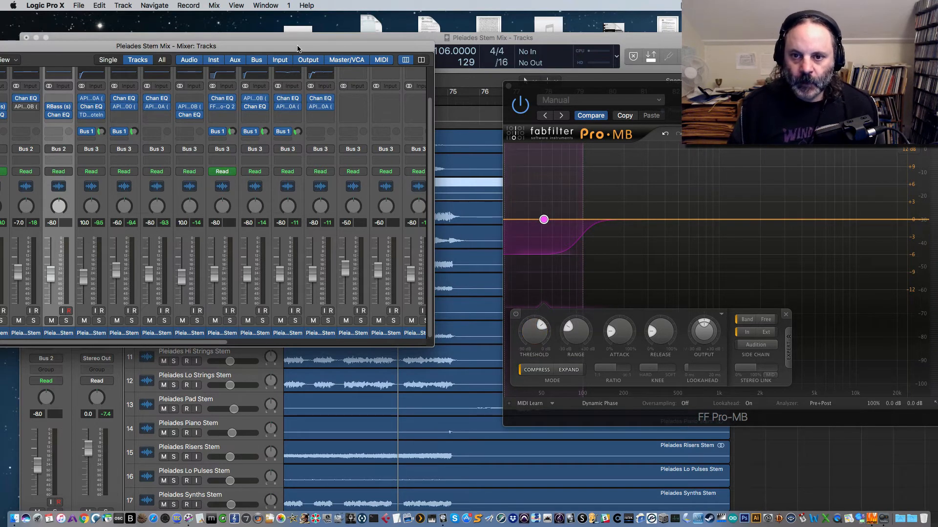
left_click_drag(298, 49, 322, 37)
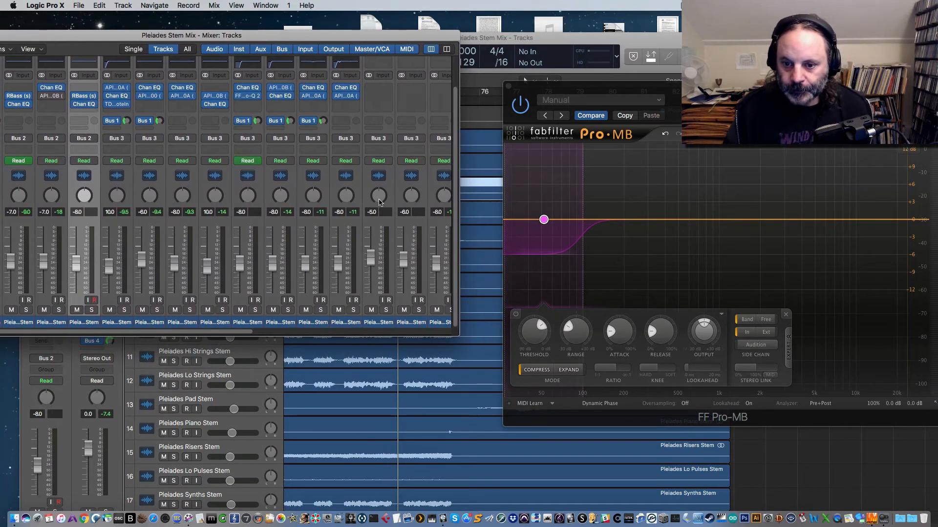
left_click_drag(246, 332, 473, 332)
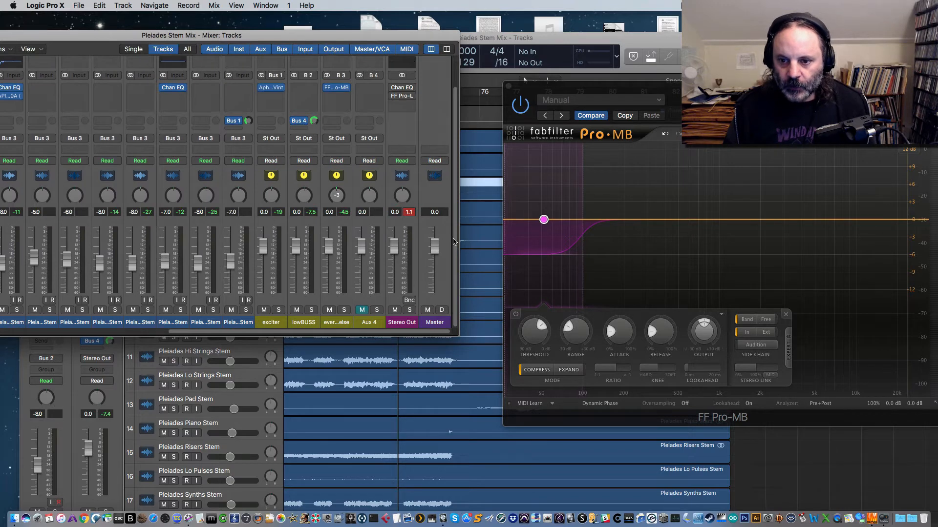
left_click_drag(349, 44, 148, 37)
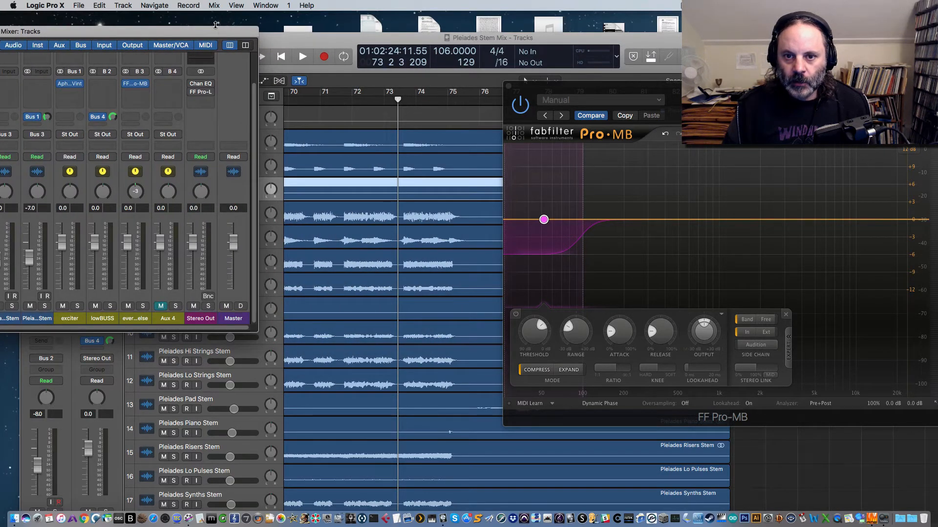
left_click_drag(216, 24, 201, 10)
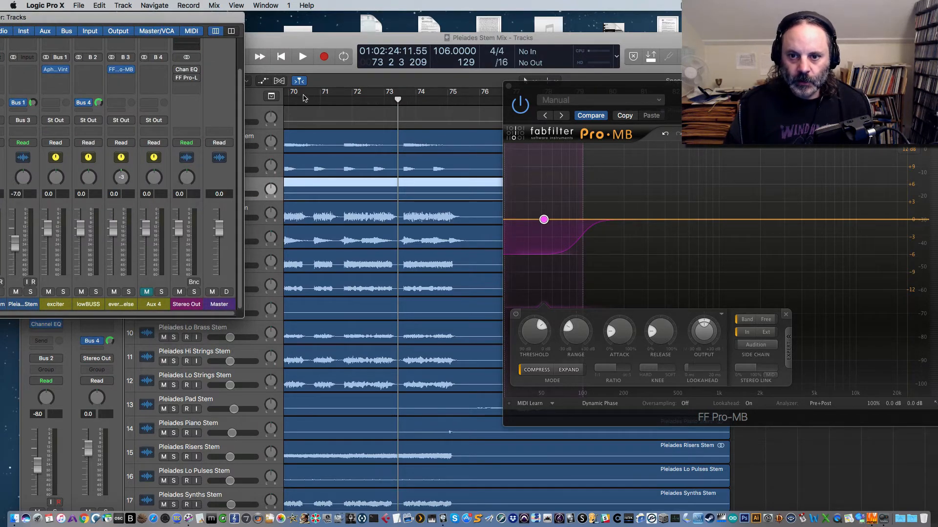
Step: Set a cycle area starting at bar 68 over the final big riser and start looped playback
left_click_drag(304, 98, 462, 108)
left_click_drag(306, 92, 407, 100)
key("space")
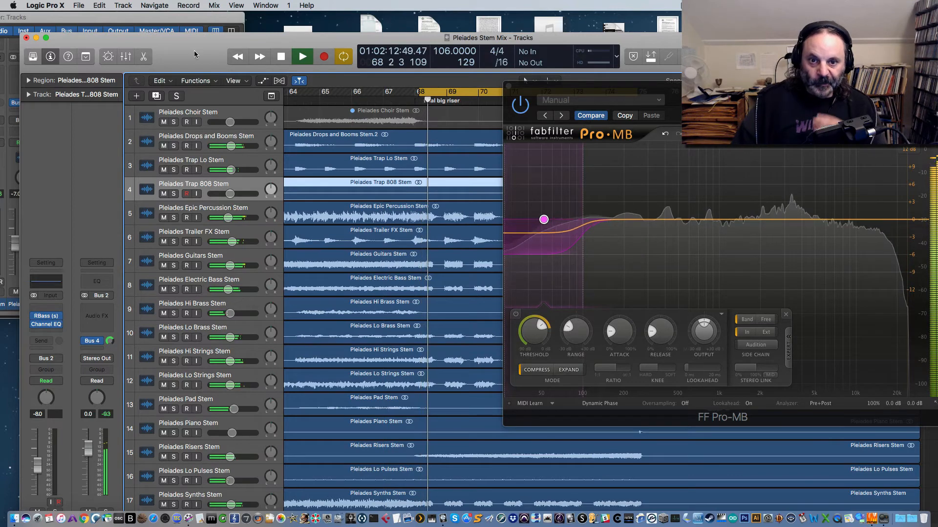
Step: Lower the everything else bus fader to -1.0 dB and replay the riser section to check the levels
left_click_drag(131, 18, 180, 23)
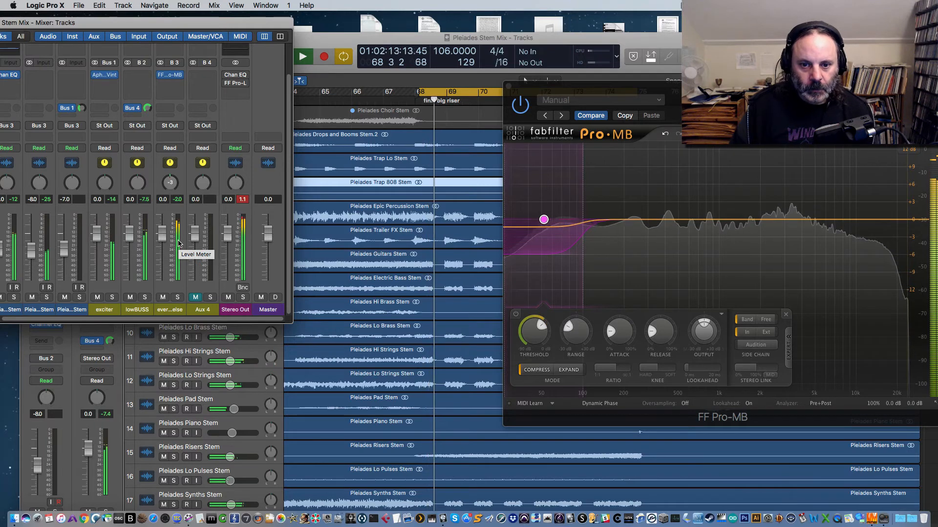
key("space")
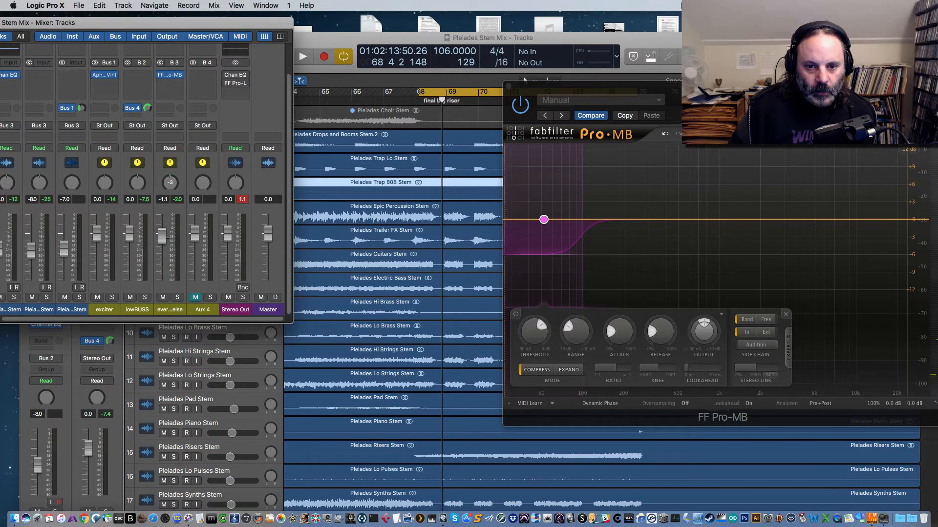
key("space")
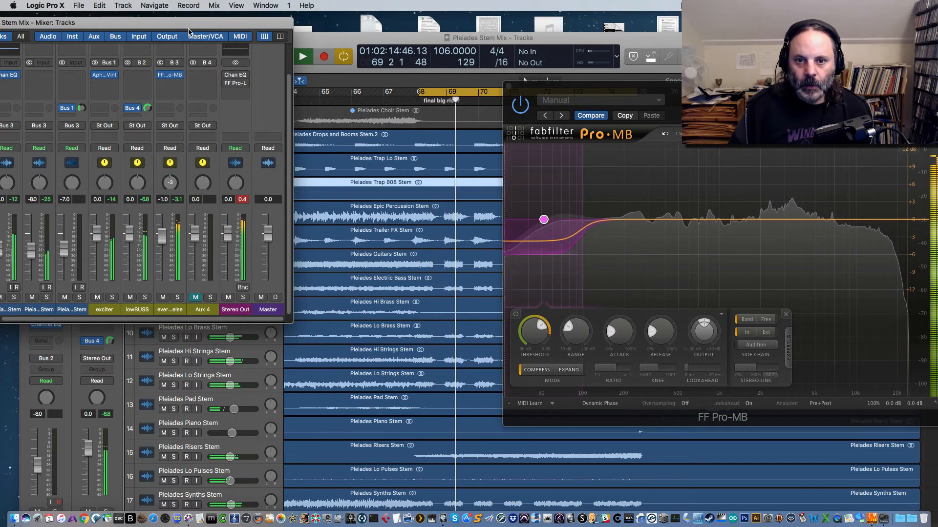
Step: Move the mixer and Pro-MB windows aside and show the Drops and Booms track's volume automation around the drop at bar 53
left_click_drag(188, 28, 249, 49)
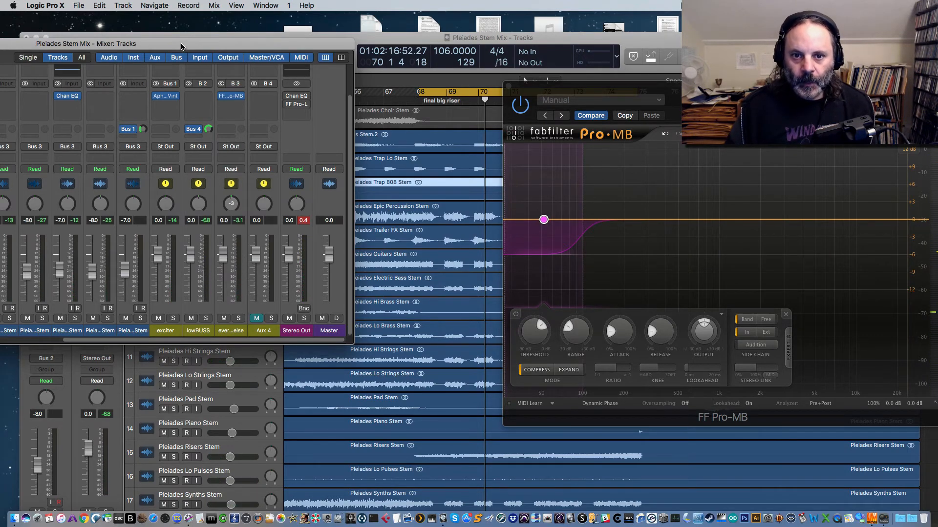
left_click_drag(180, 46, 754, 254)
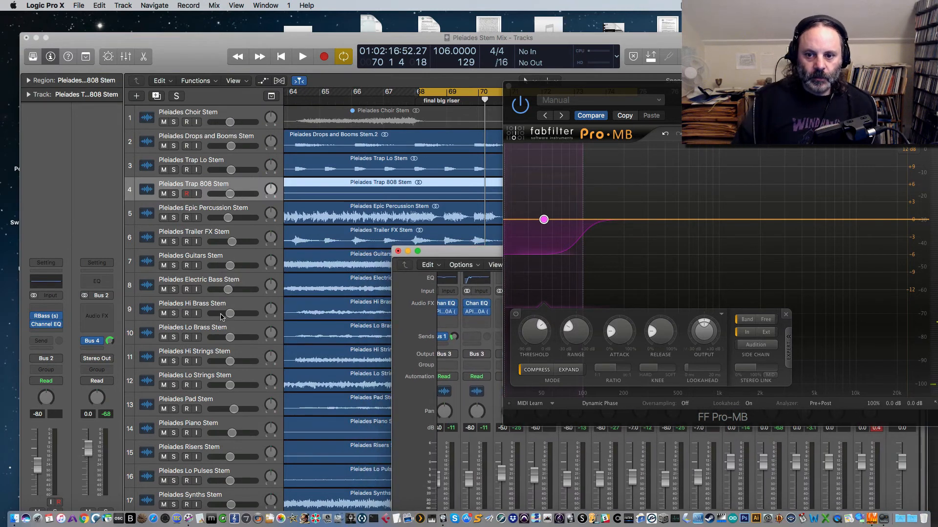
left_click(202, 164)
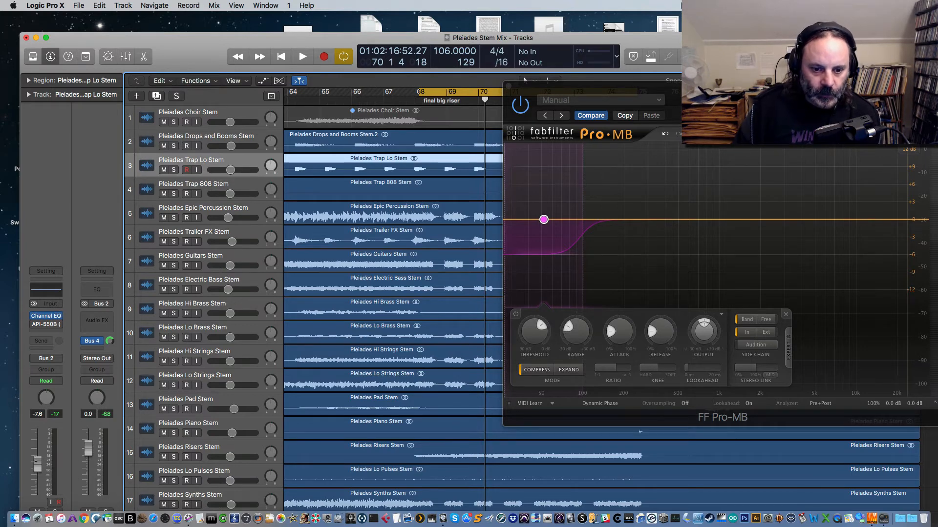
left_click(200, 141)
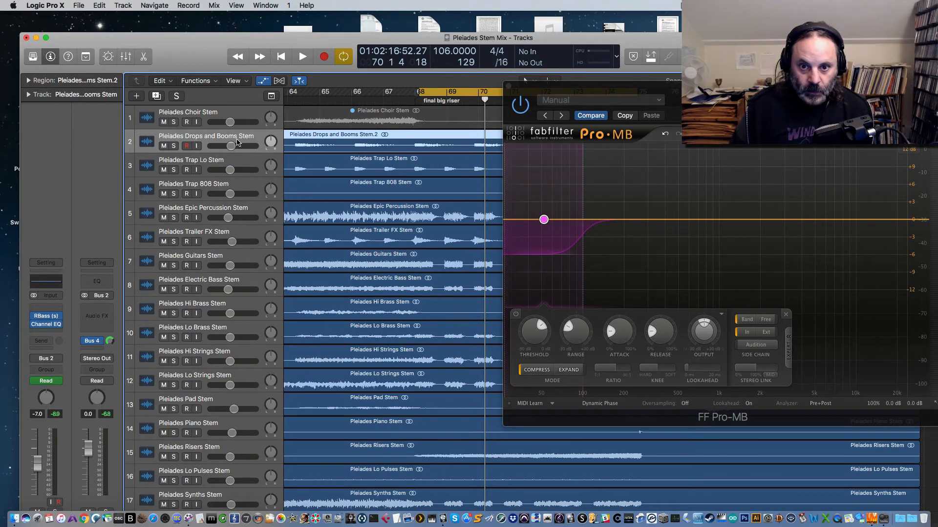
key("a")
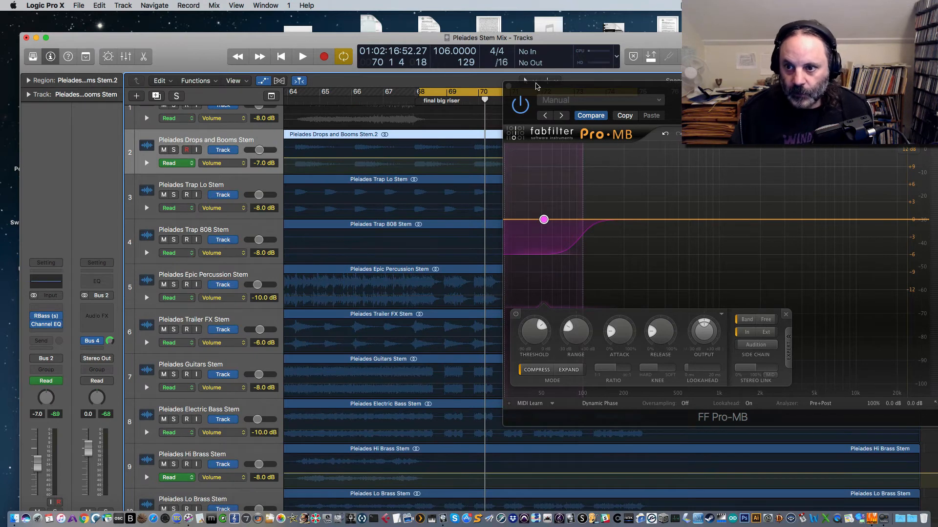
left_click_drag(536, 87, 714, 136)
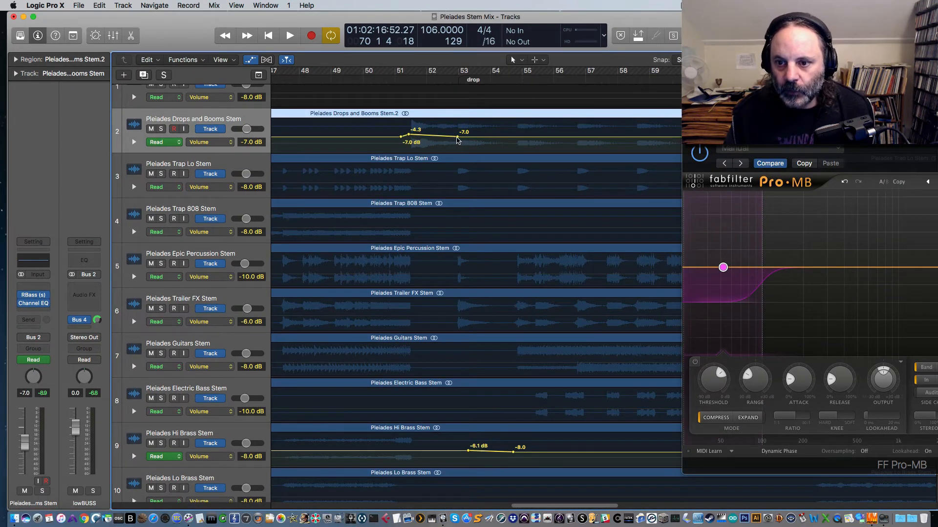
Step: Lower the Drops and Booms volume automation to -8.1 dB at the bar 53 drop and at the project start
left_click_drag(458, 140, 457, 142)
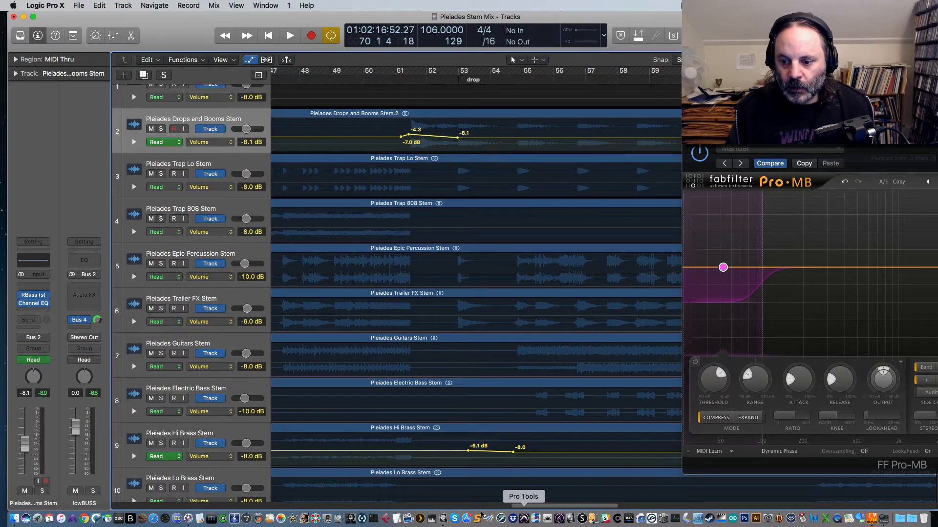
mouse_move(519, 506)
left_mouse_down()
mouse_move(230, 493)
mouse_move(511, 497)
left_mouse_up()
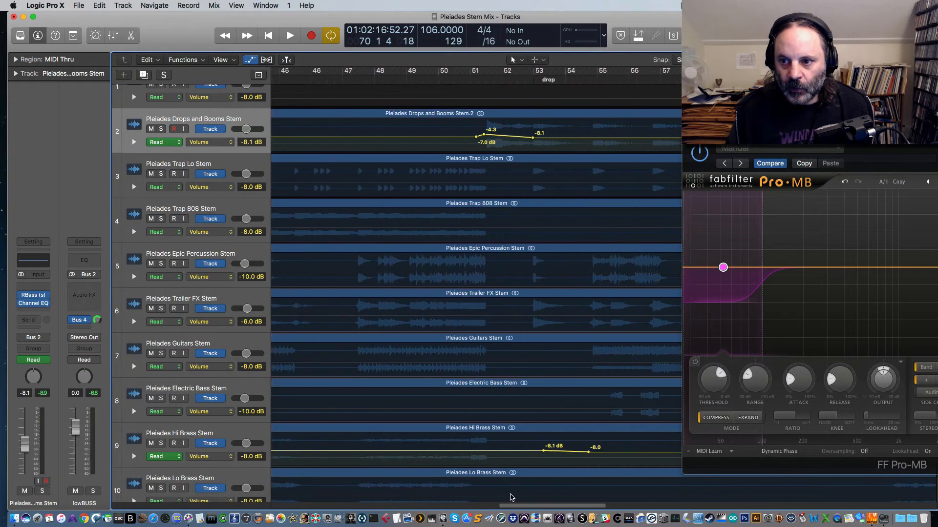
left_click_drag(475, 140, 477, 139)
left_click_drag(569, 508, 233, 486)
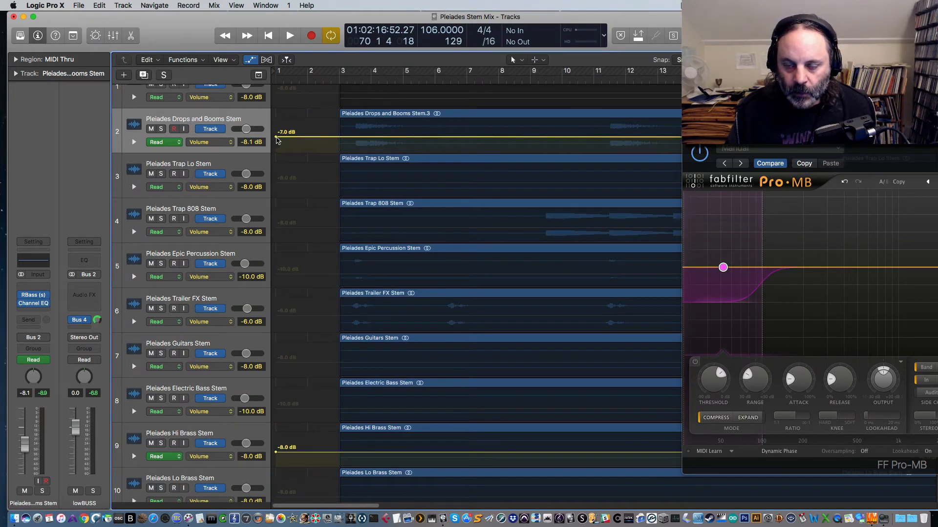
left_click_drag(277, 140, 276, 137)
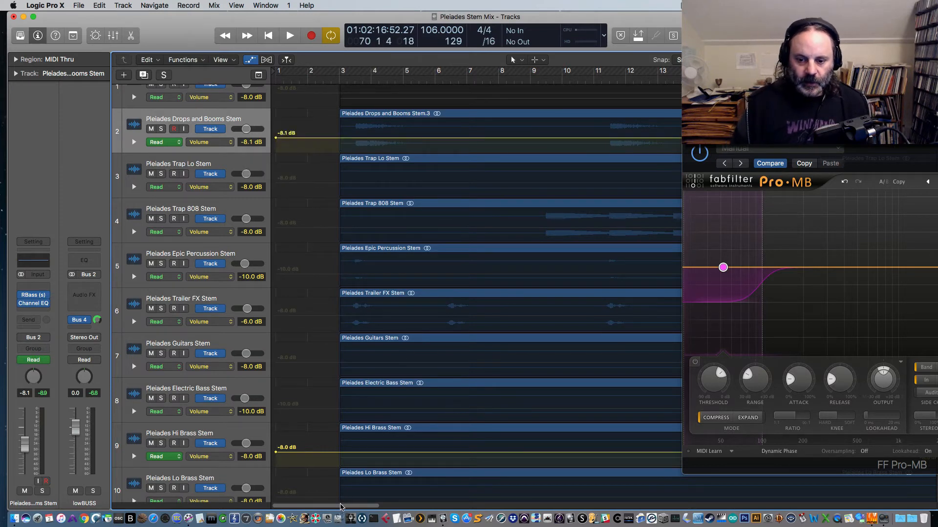
left_click_drag(340, 507, 596, 493)
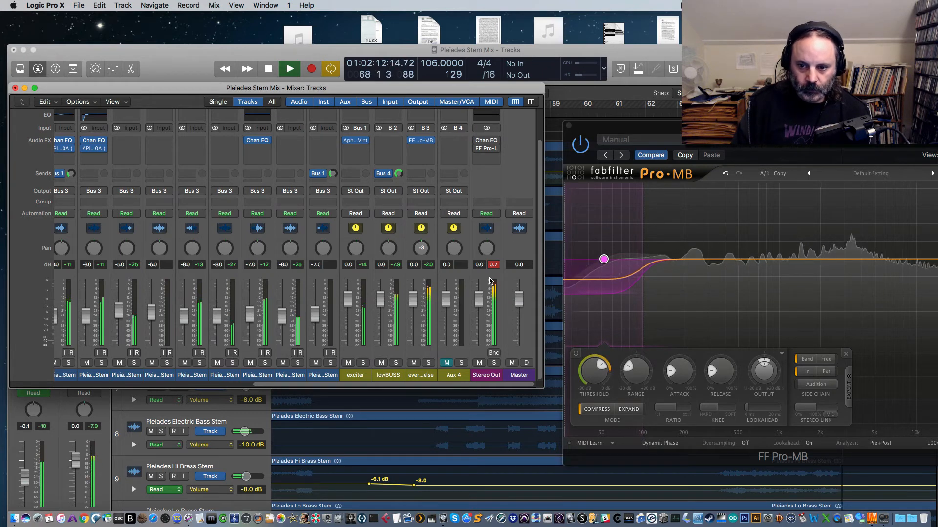
Step: Turn off cycle mode and play from around the bar 53 drop with the mixer buses and Stereo Out in view
key("space")
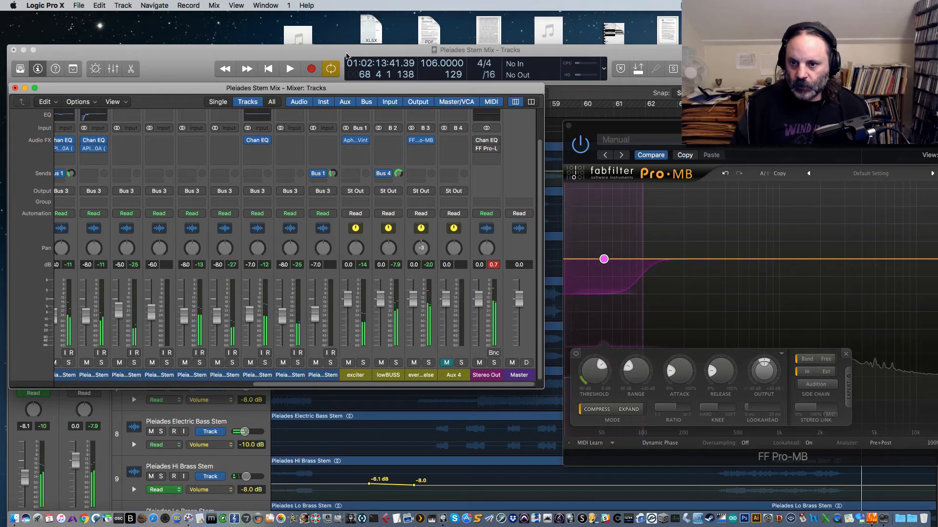
left_click_drag(366, 92, 392, 202)
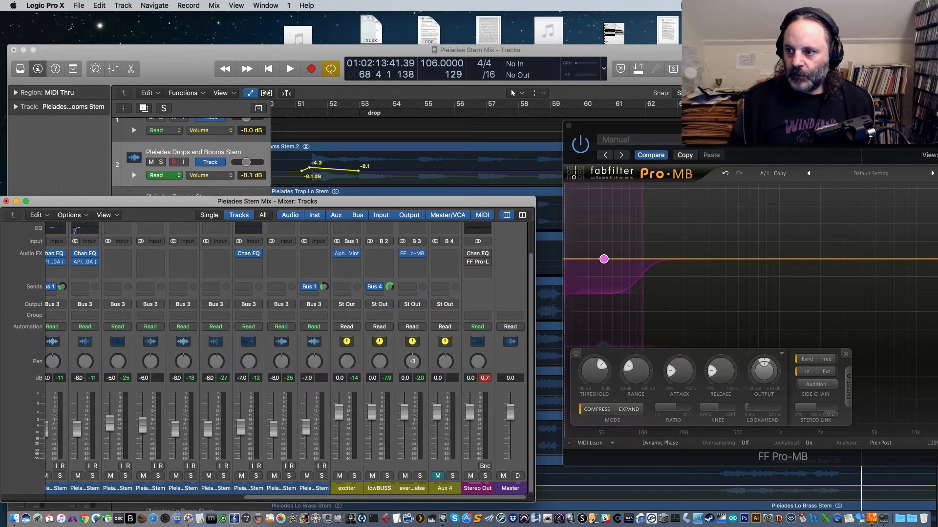
left_click(331, 69)
left_click(406, 113)
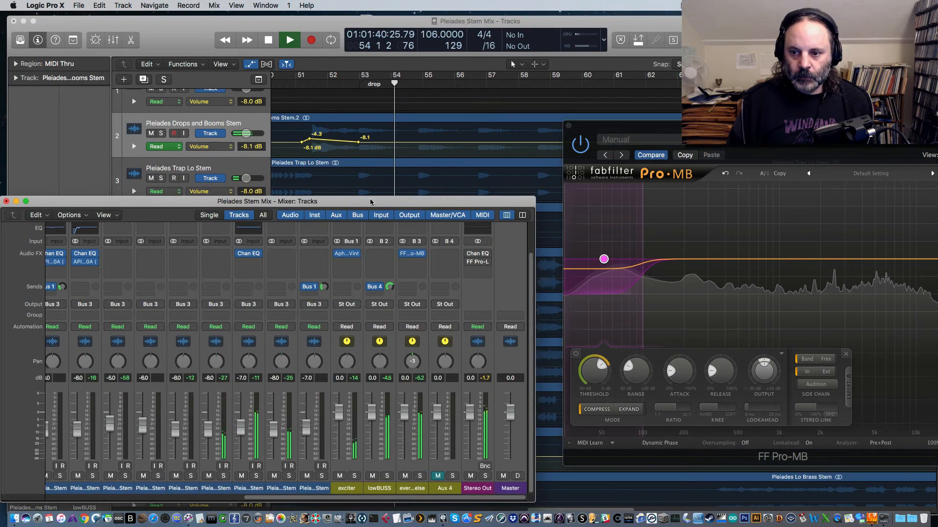
left_click_drag(370, 203, 358, 90)
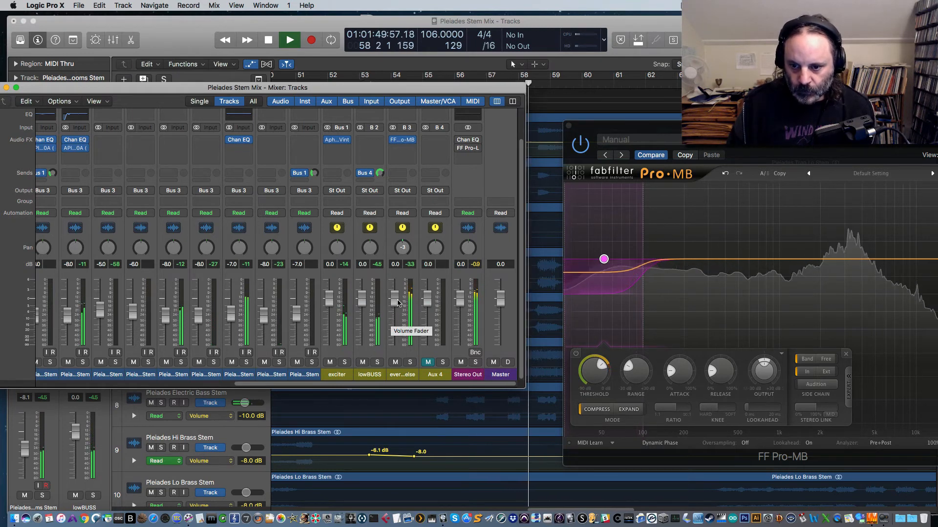
Step: Set the everything else bus fader to -0.5 dB during playback and clear the Stereo Out peak reading
left_click_drag(398, 303, 398, 304)
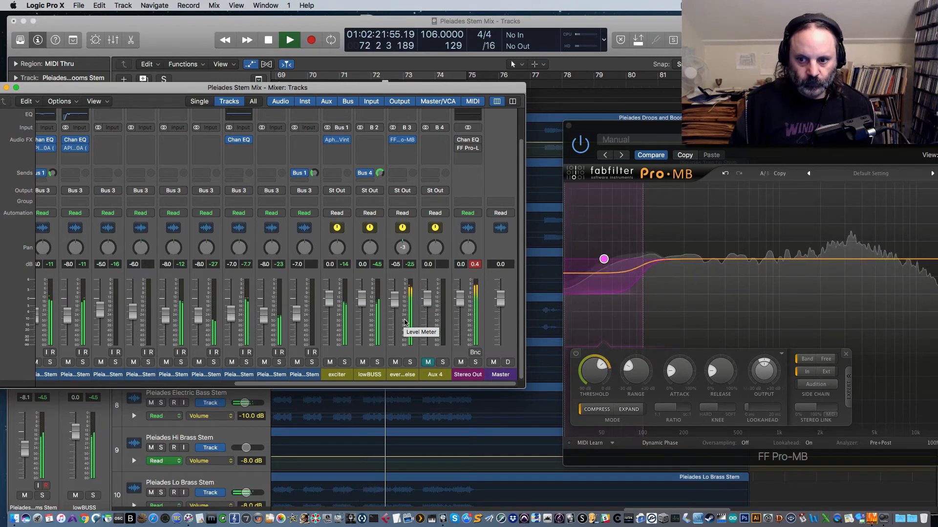
left_click(475, 265)
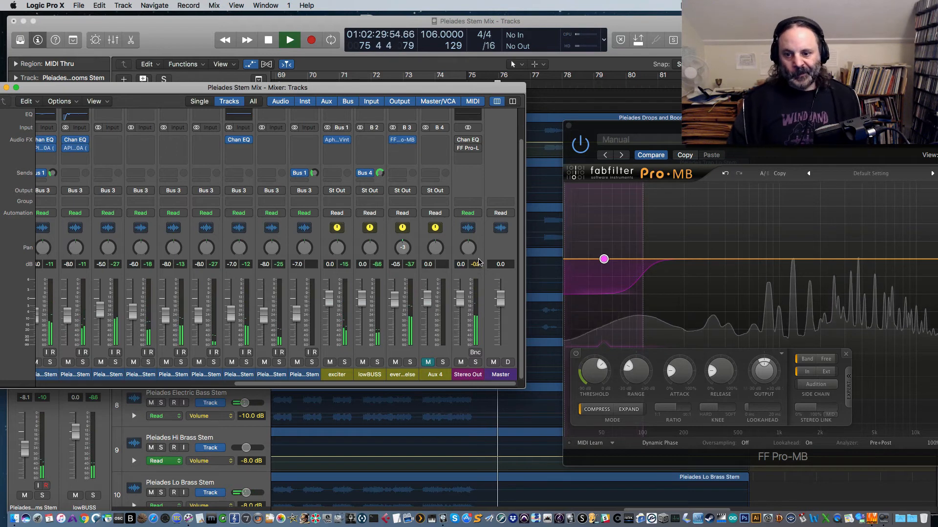
key("space")
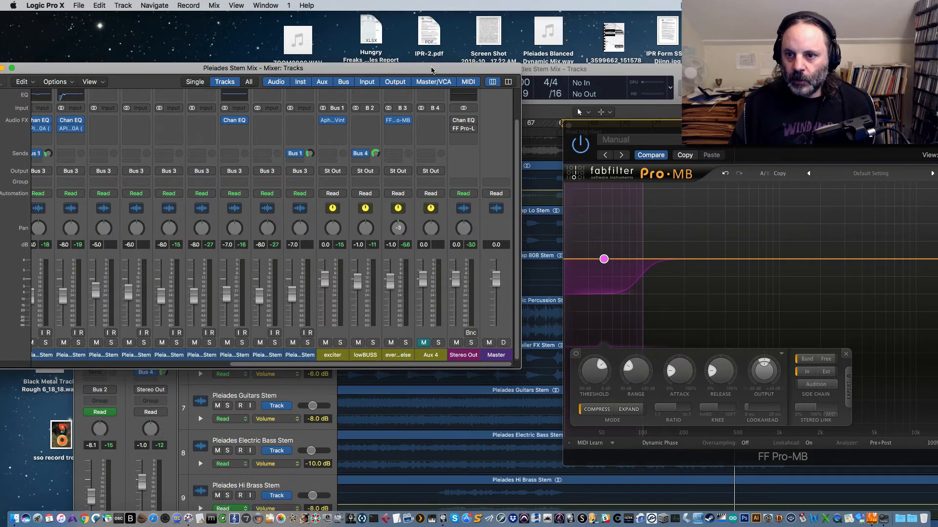
Step: Arrange the mixer and the everything else bus's Pro-MB window side by side and inspect its low band and threshold
left_click_drag(431, 71, 355, 166)
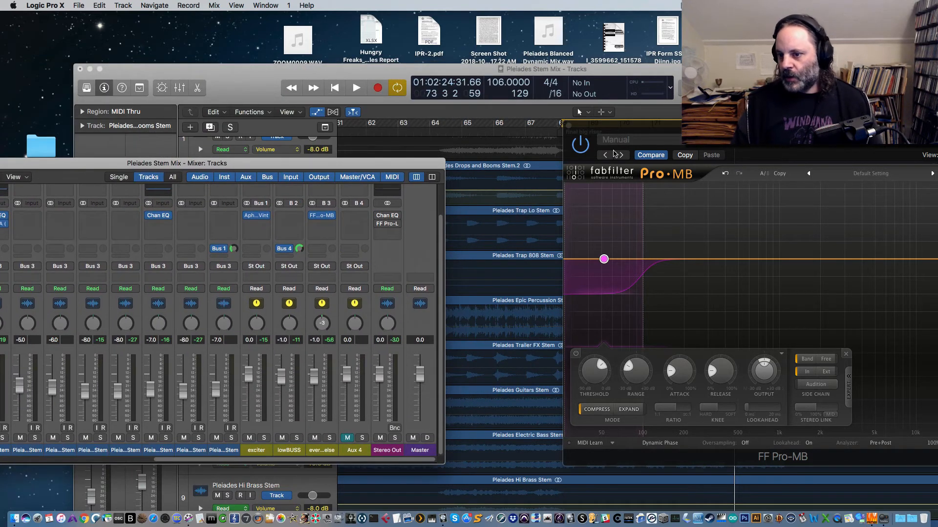
mouse_move(599, 365)
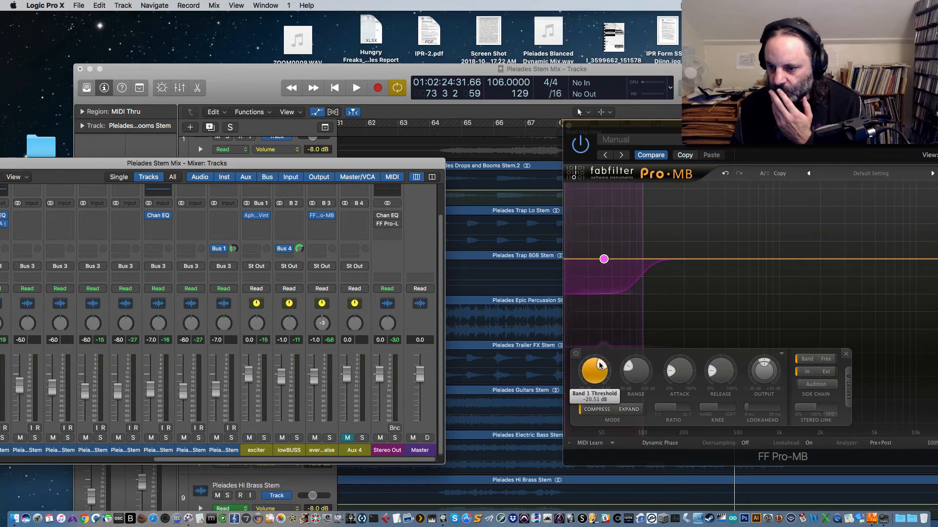
mouse_move(603, 261)
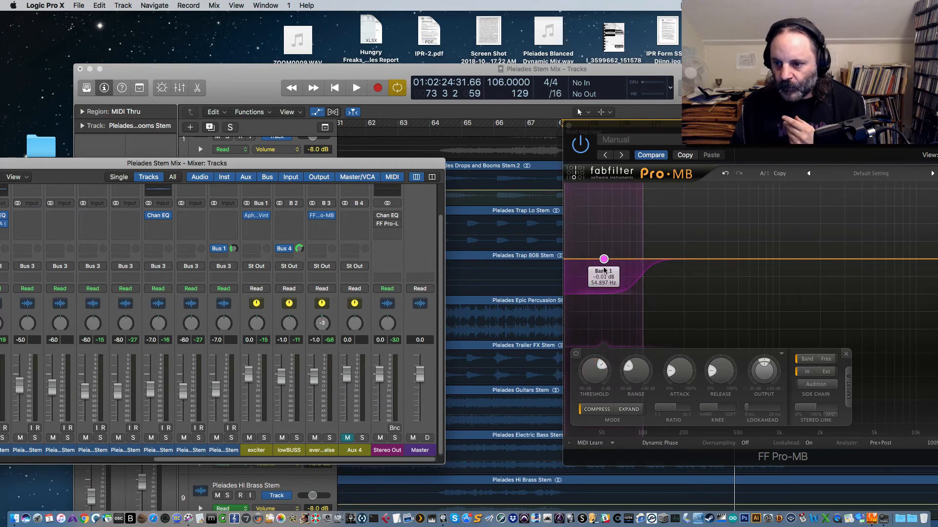
left_click_drag(615, 128, 487, 117)
Step: Play the looped final big riser and examine the Pro-MB low-band ducking against the bus and Stereo Out levels
key("space")
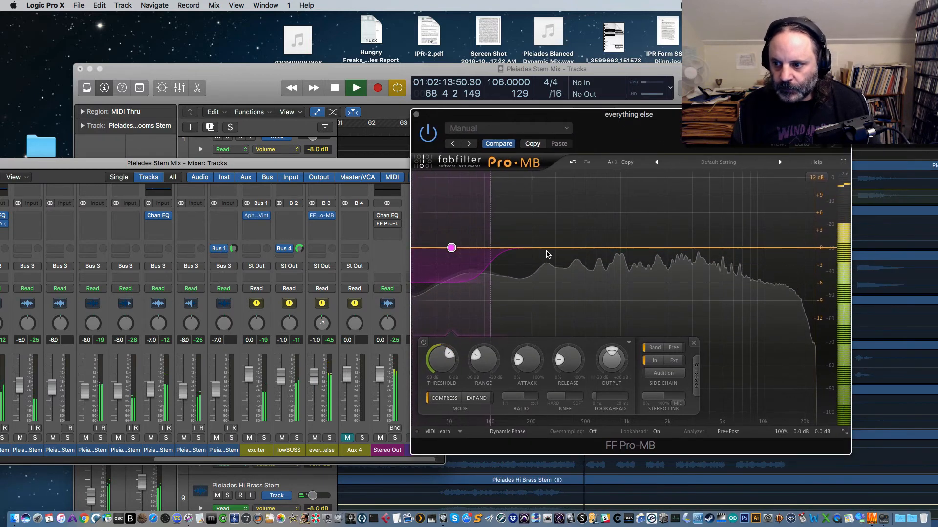
key("space")
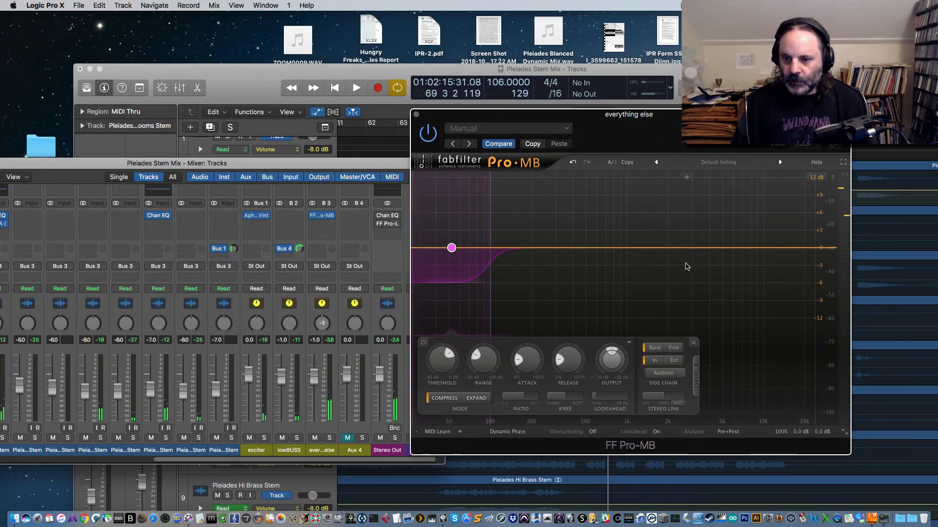
key("space")
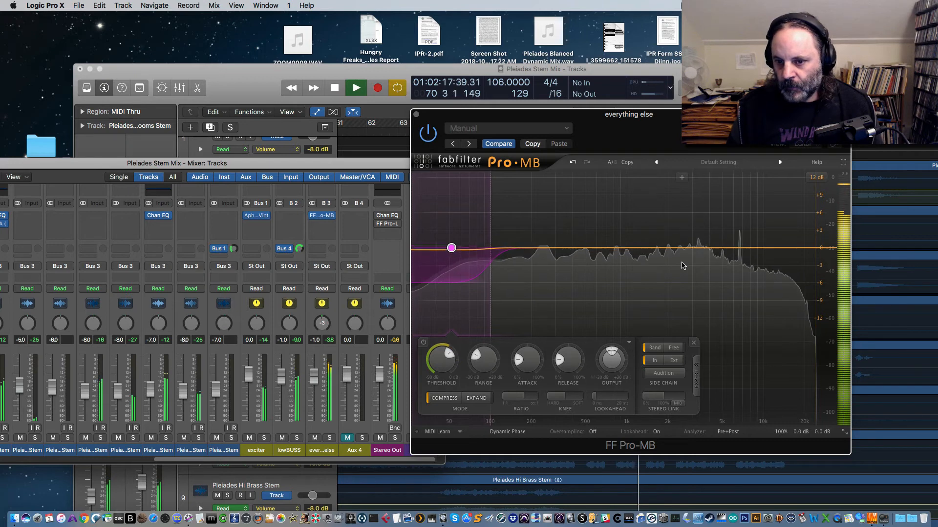
left_click_drag(394, 166, 356, 121)
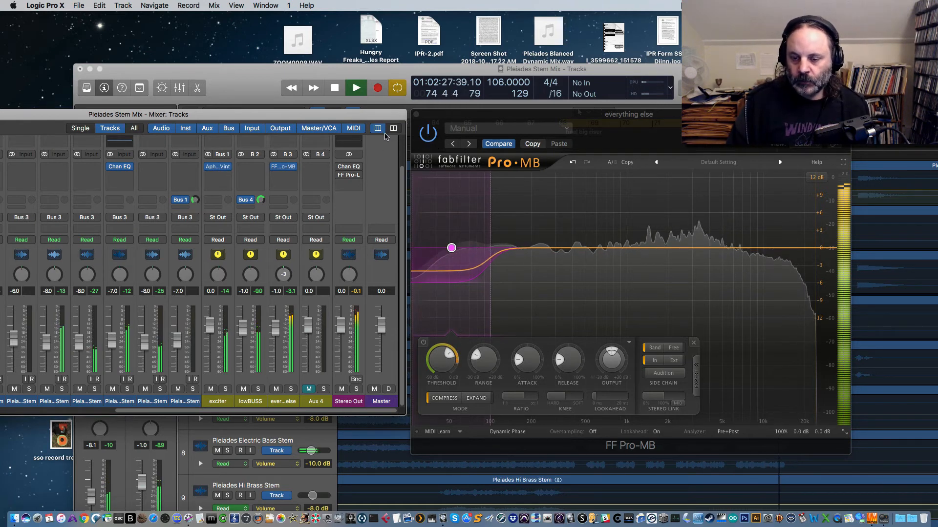
key("space")
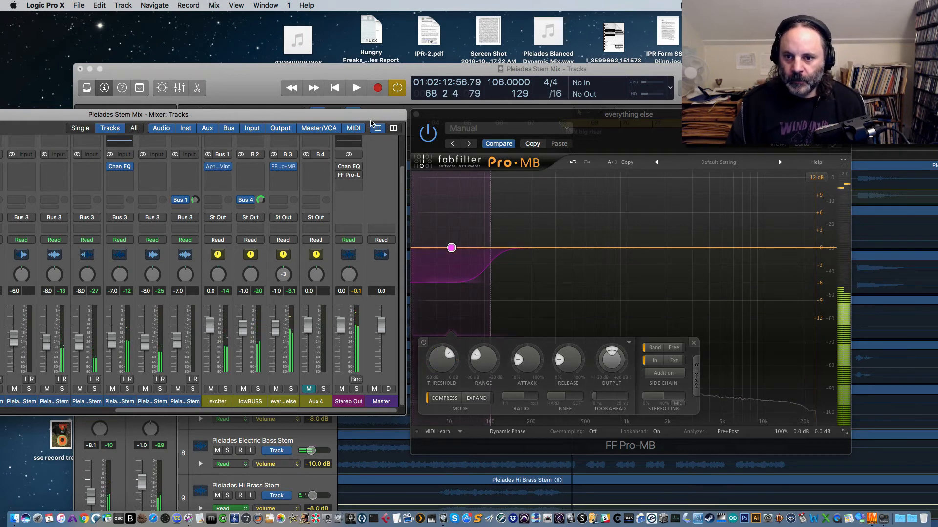
Step: Close the Pro-MB window and reposition the mixer to uncover the arrangement's ruler around bar 68
left_click_drag(405, 122, 416, 122)
left_click_drag(491, 116, 531, 112)
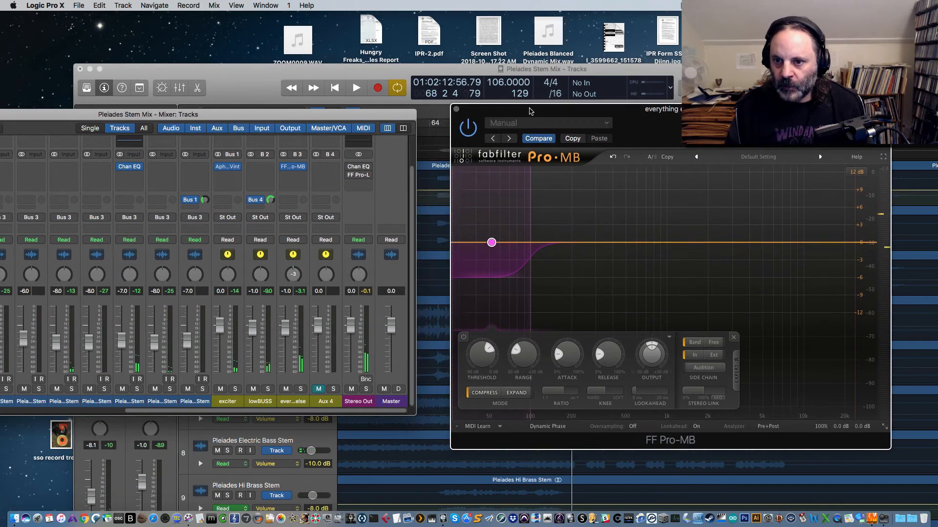
left_click_drag(375, 120, 388, 101)
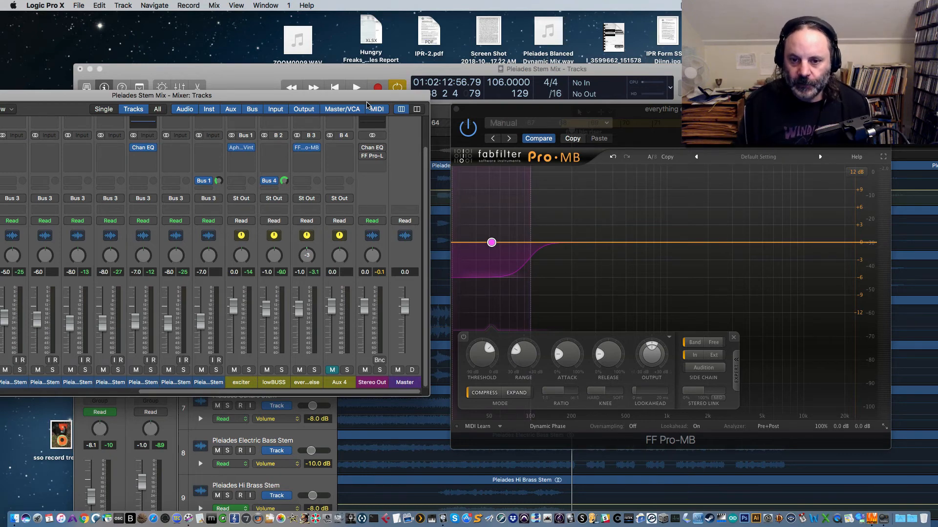
left_click_drag(368, 105, 841, 169)
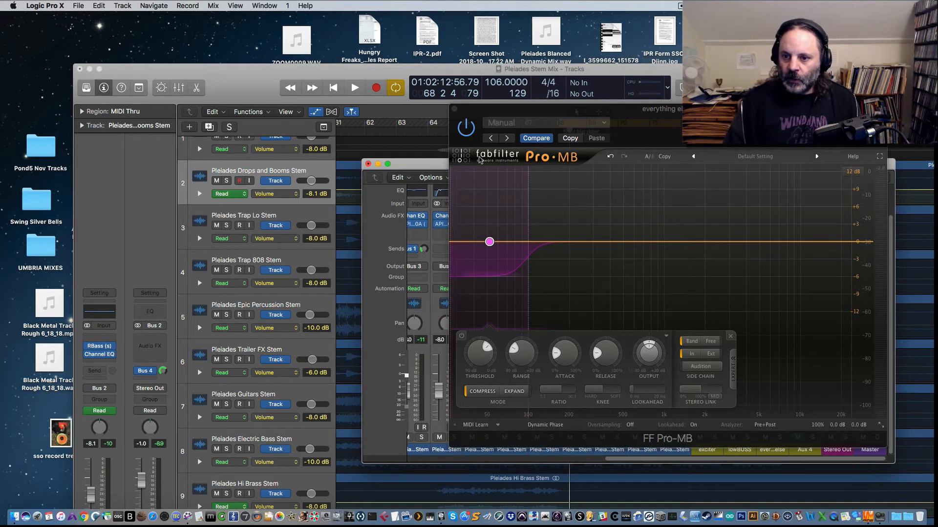
left_click_drag(436, 164, 276, 123)
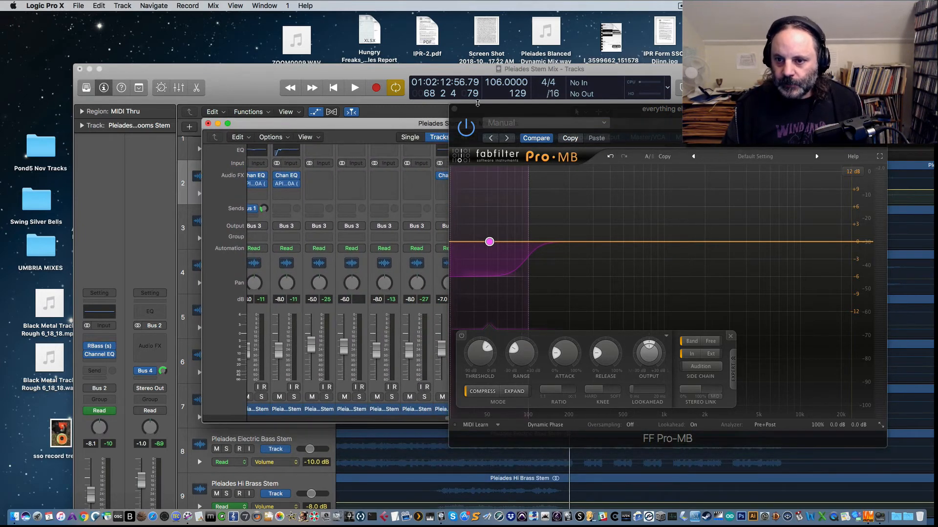
left_click(454, 109)
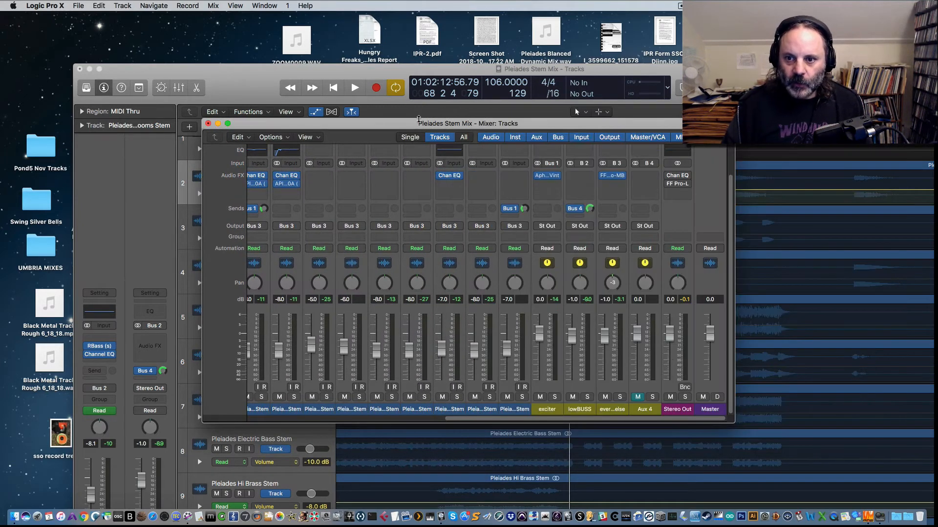
left_click_drag(424, 127, 357, 142)
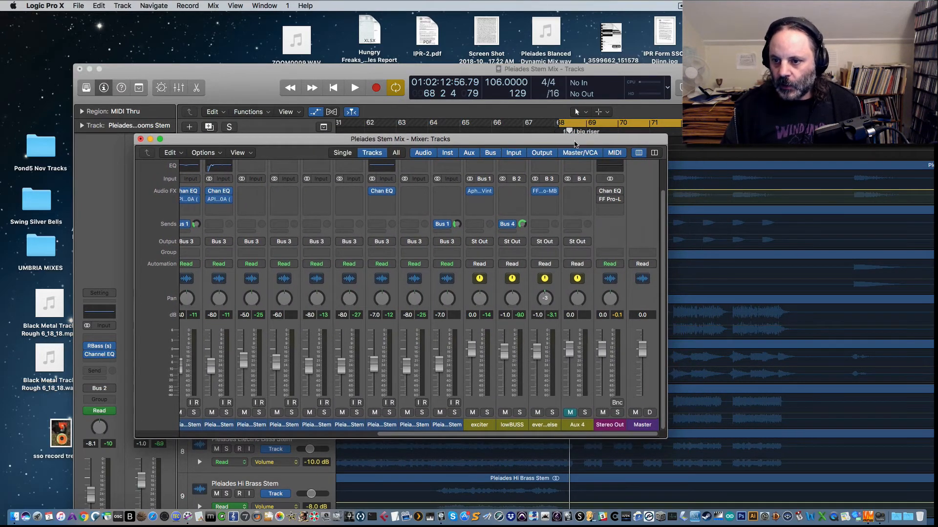
left_click_drag(576, 143, 575, 159)
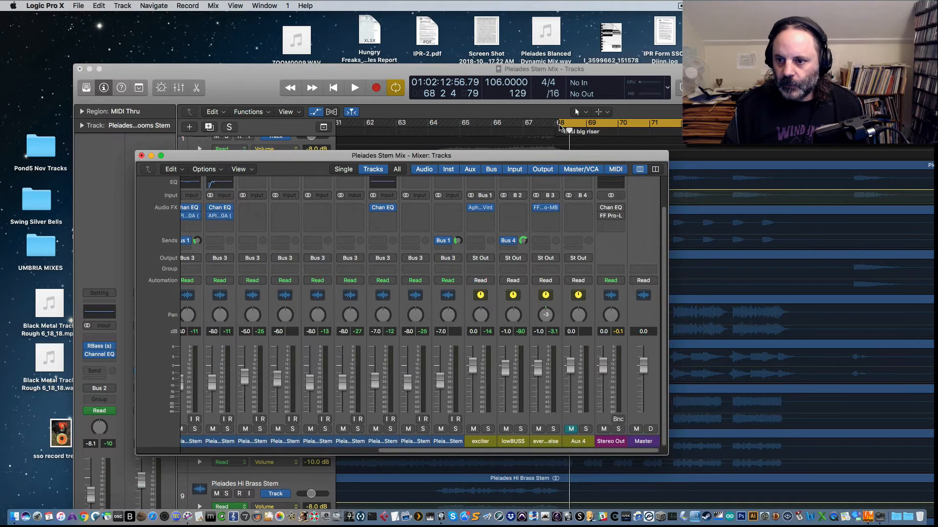
left_click_drag(552, 155, 571, 206)
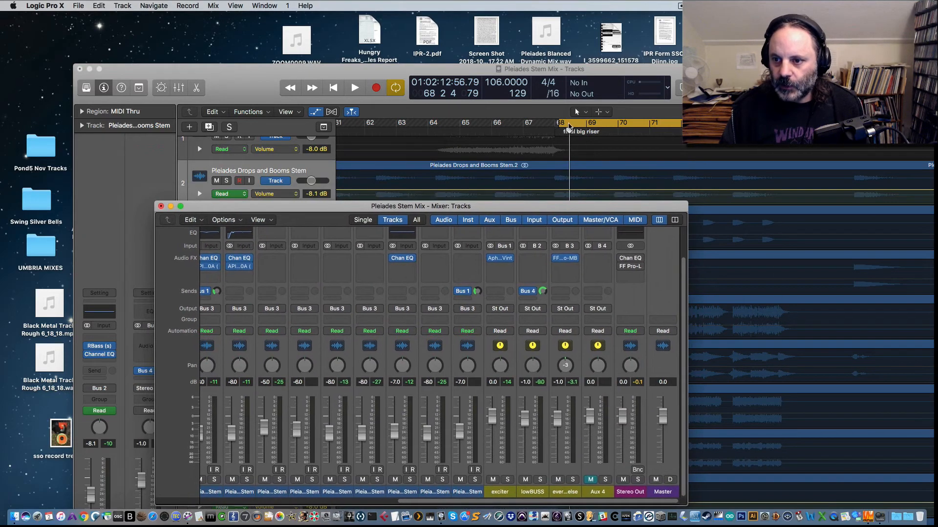
Step: Extend the cycle area's start back to bar 66 and start looped playback
left_click(568, 126)
left_click(562, 124)
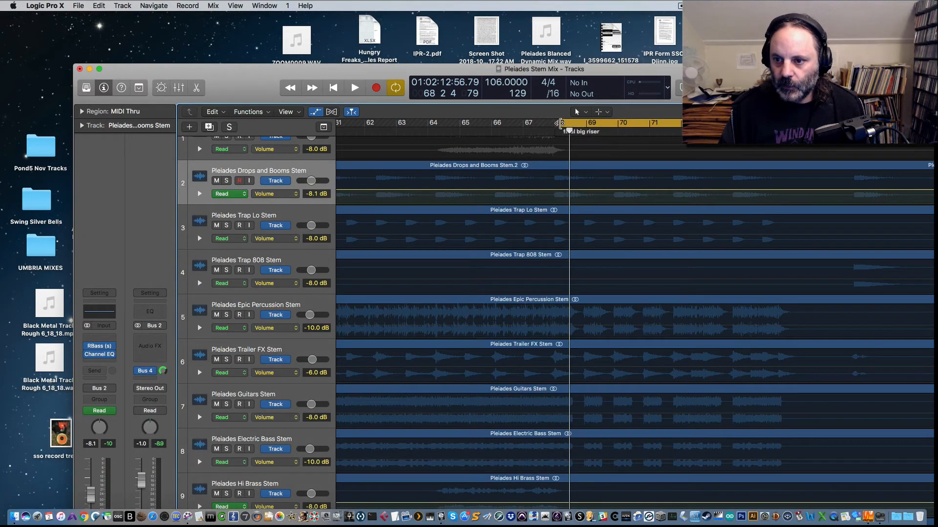
left_click_drag(558, 124, 497, 131)
key("space")
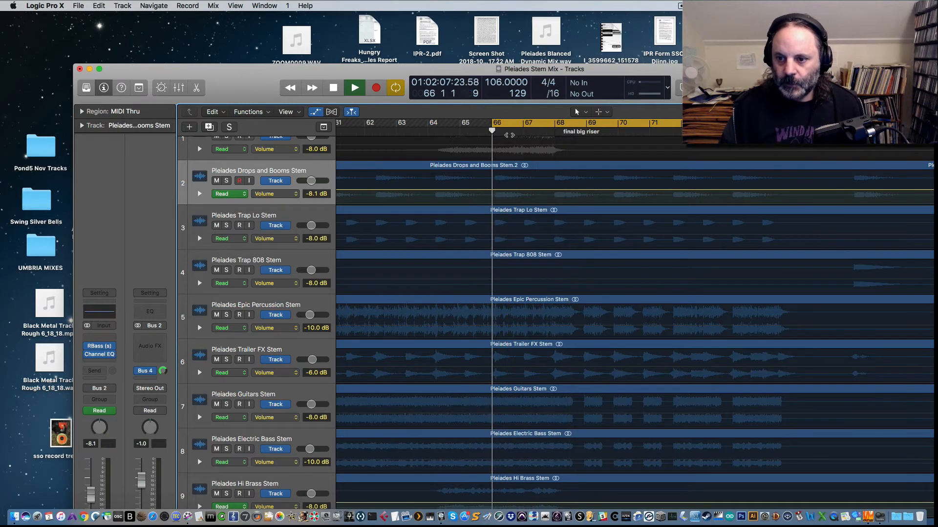
Step: Reposition the Tracks window and review the remaining stem tracks down to Trap Hi during playback
left_click_drag(388, 75, 437, 24)
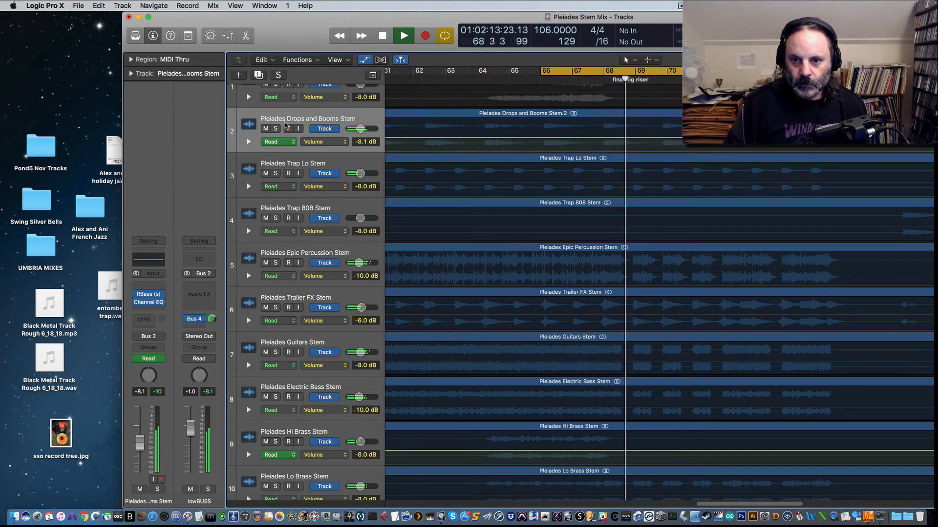
scroll(377, 262, "down", 4)
scroll(377, 262, "down", 15)
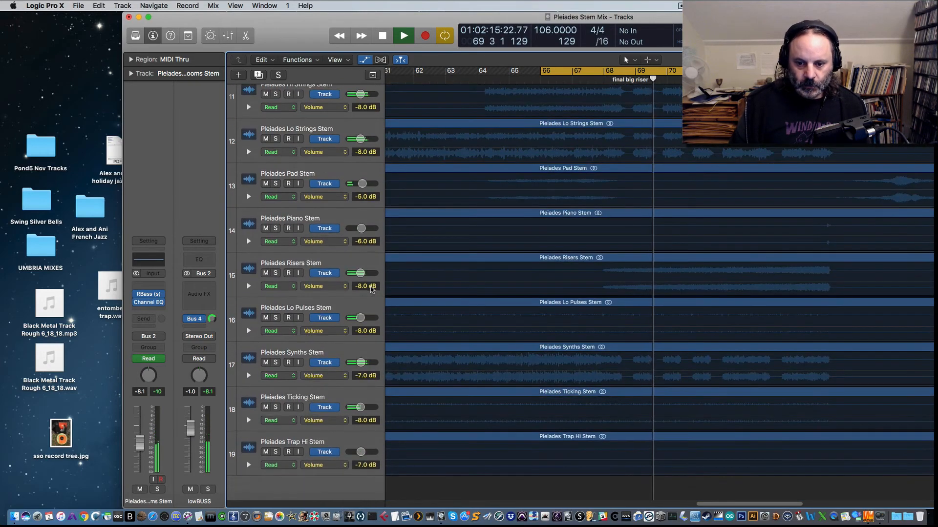
left_click_drag(281, 35, 186, 45)
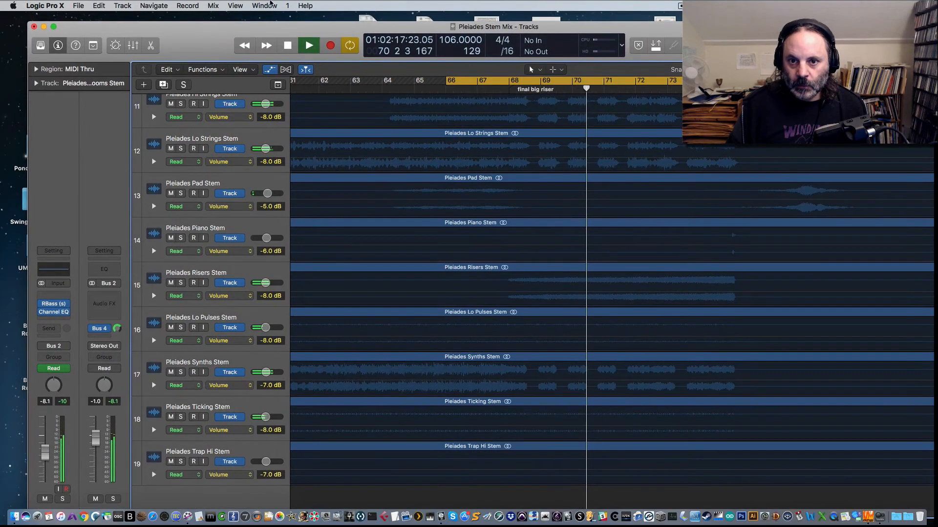
Step: Restart the looped playback from bar 66 and open the mixer window
key("space")
key("space")
left_click(264, 6)
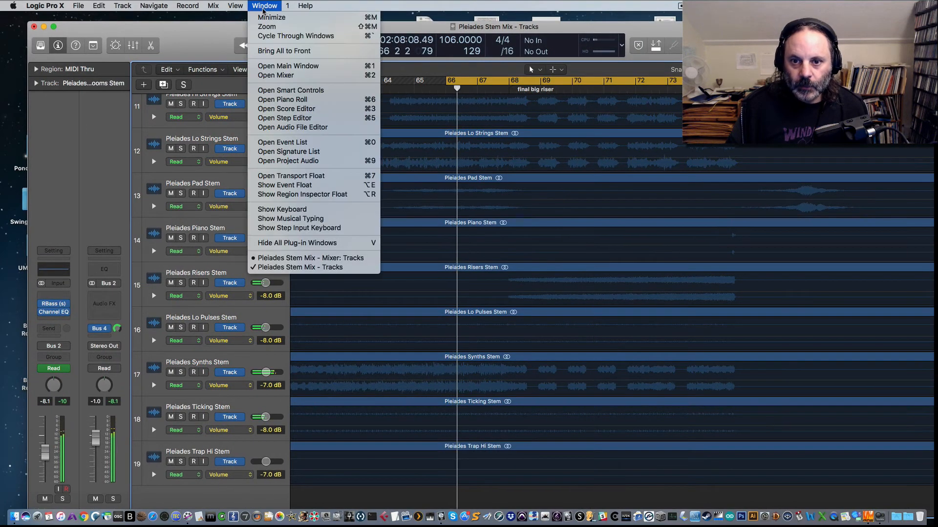
left_click(280, 76)
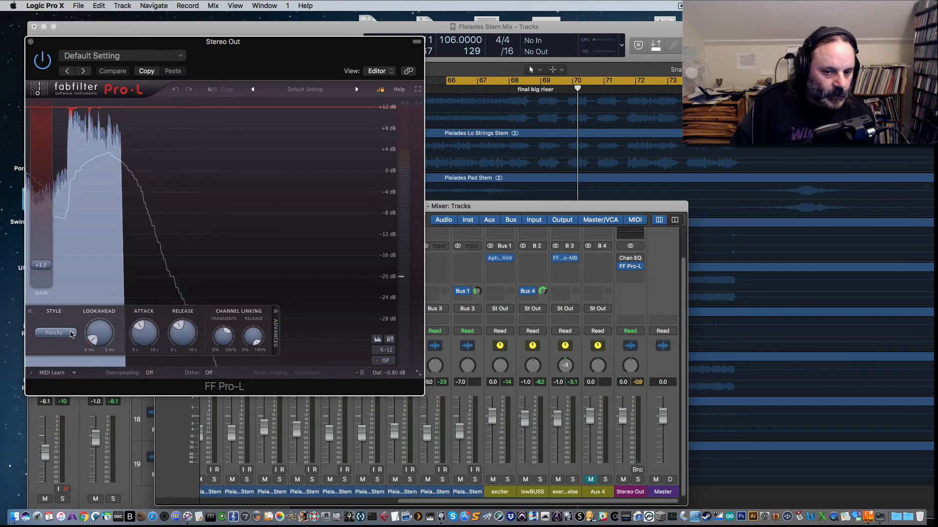
Step: Set the Stereo Out limiter's output level to -1.00 dB and raise its gain to +3.0 dB during looped playback
left_click(71, 333)
left_click(72, 333)
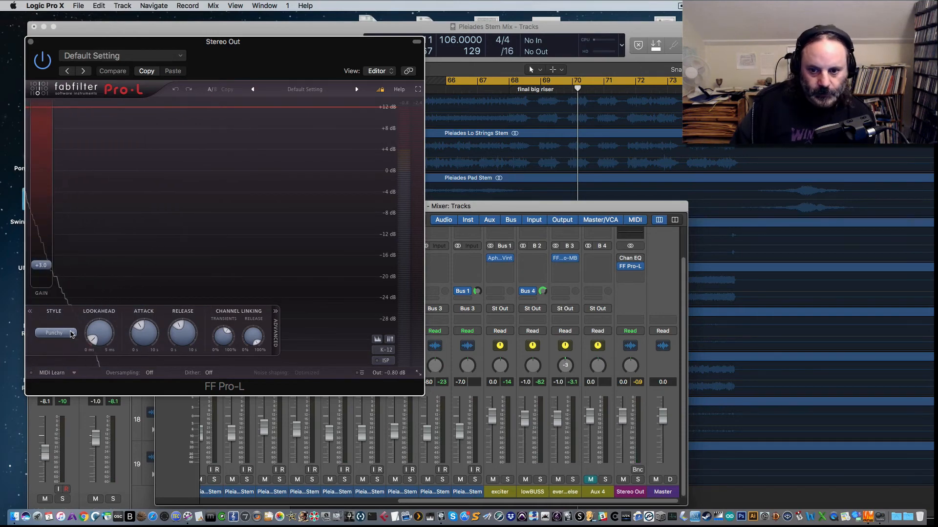
mouse_move(389, 358)
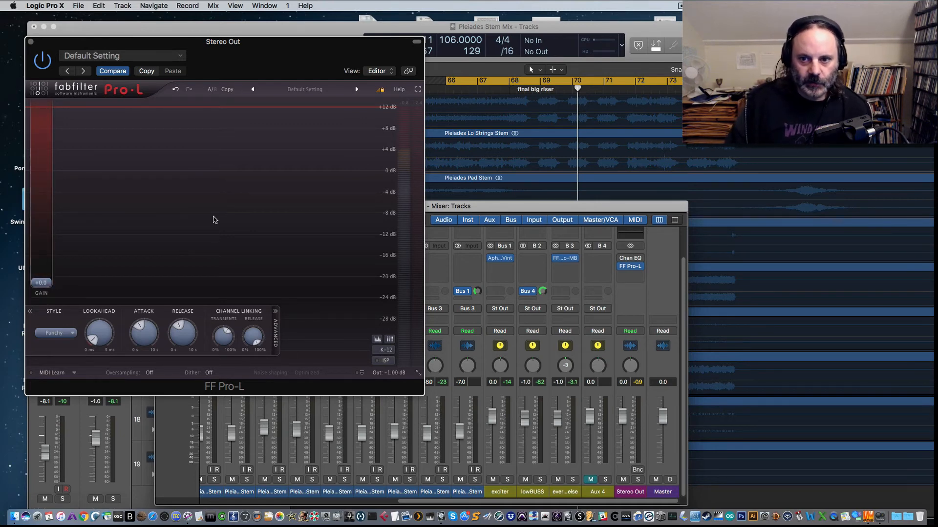
key("space")
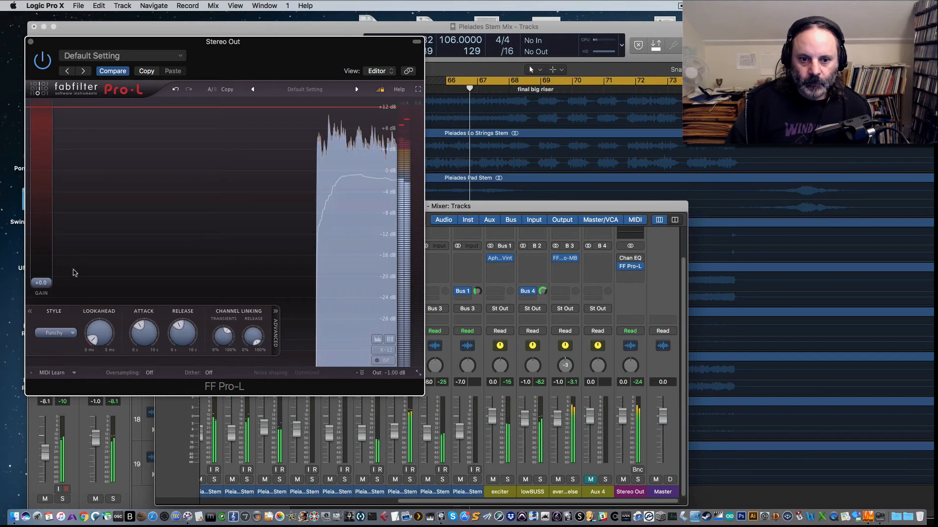
left_click_drag(42, 282, 49, 267)
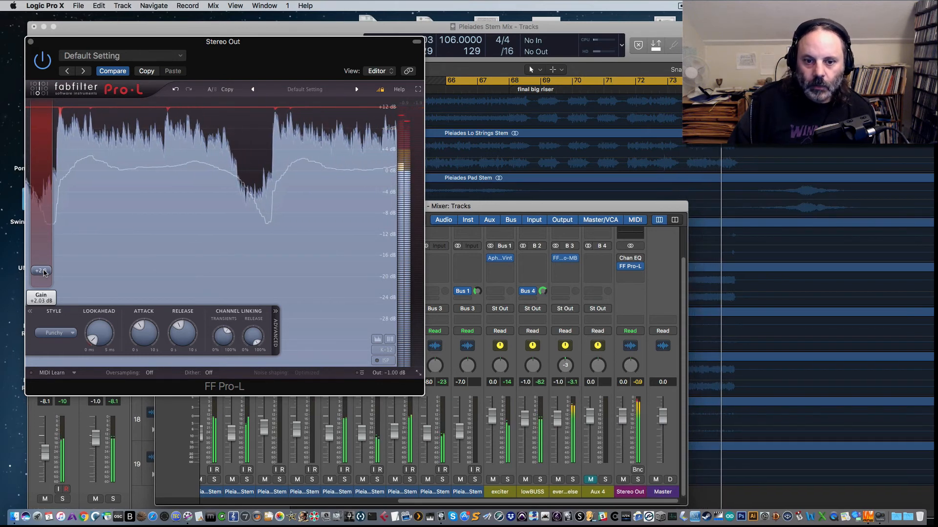
left_click_drag(44, 272, 52, 265)
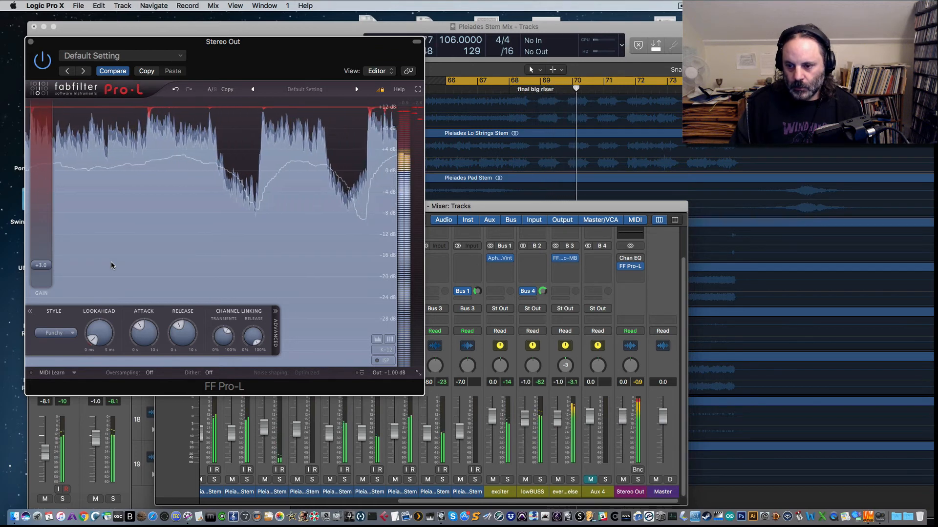
key("space")
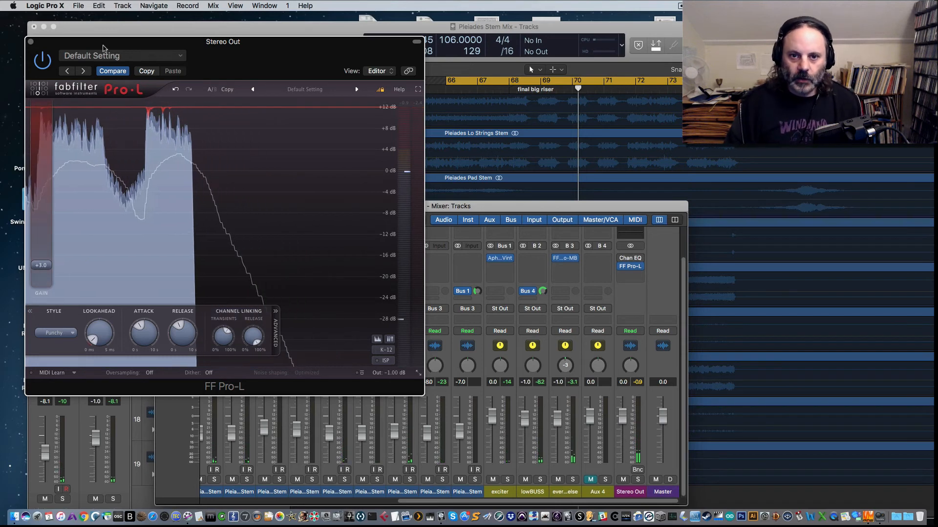
Step: Compare the looped mix with and without limiting by bypassing and re-enabling Pro-L on the Stereo Out during playback
left_click_drag(103, 45, 150, 43)
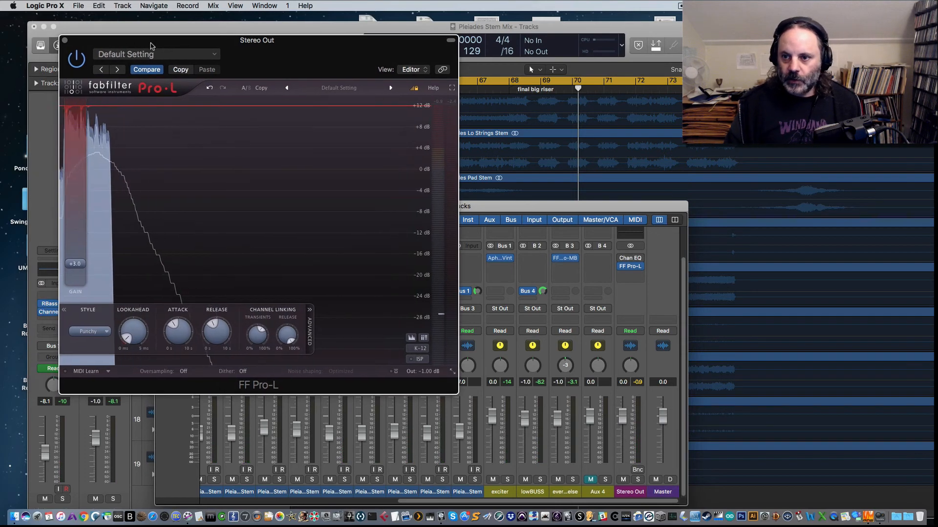
key("space")
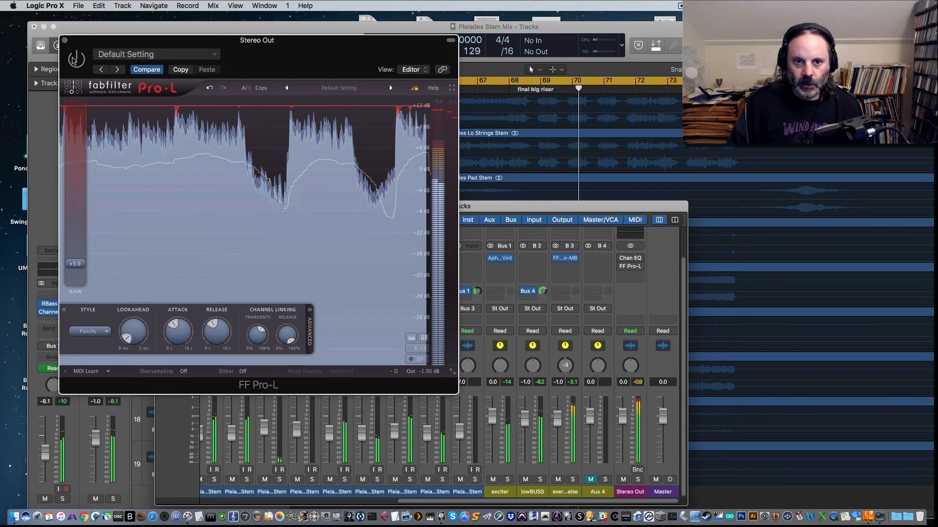
left_click(74, 59)
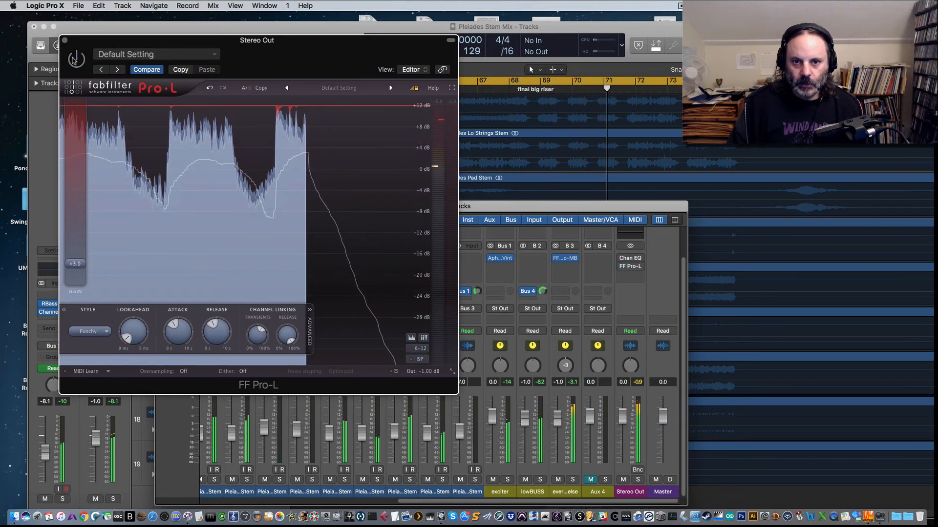
left_click(73, 60)
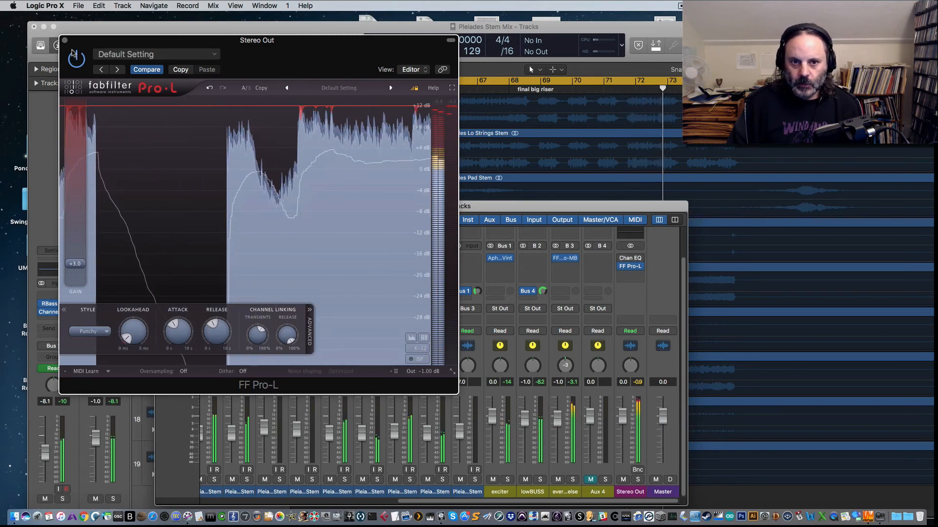
Step: Close the Pro-L and mixer windows and stop playback
left_click(65, 40)
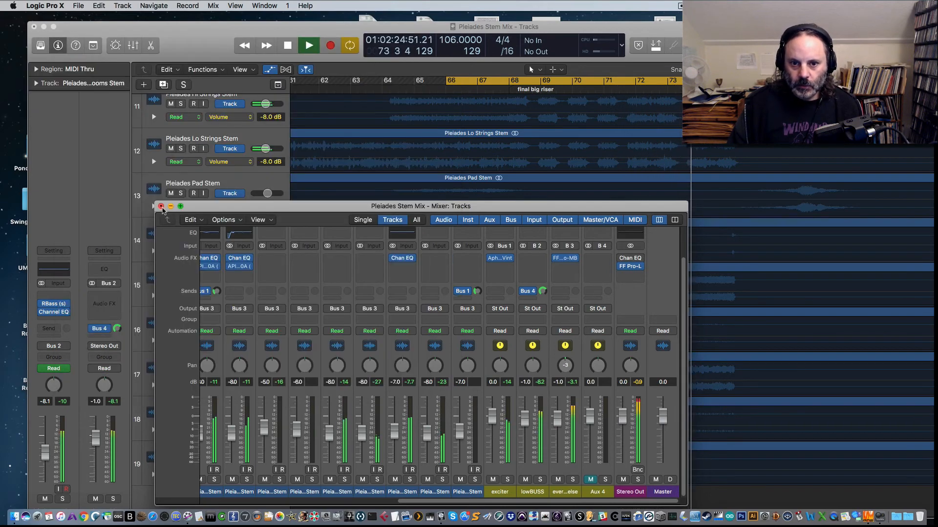
left_click(161, 207)
key("space")
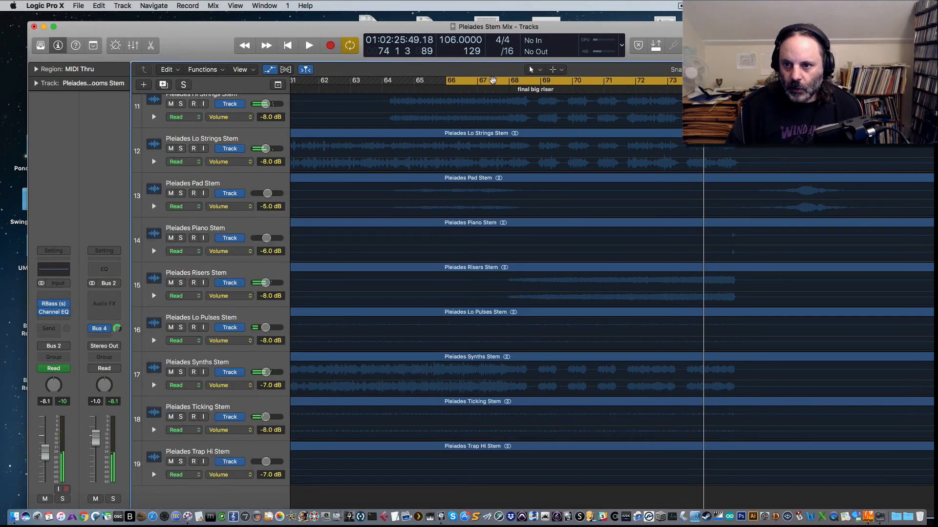
Step: Turn off the cycle area and start playing the whole mix from just before bar 3
left_click(492, 80)
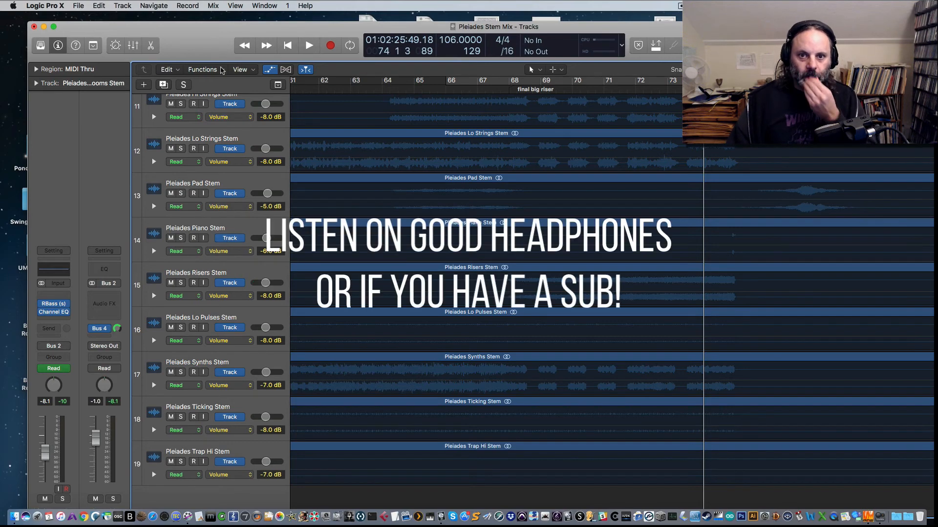
left_click_drag(212, 30, 184, 20)
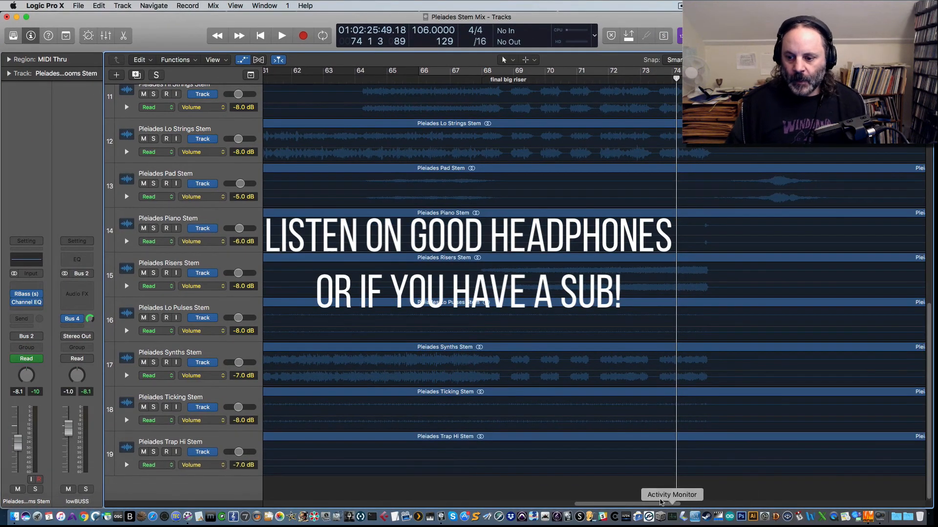
left_click_drag(642, 504, 186, 500)
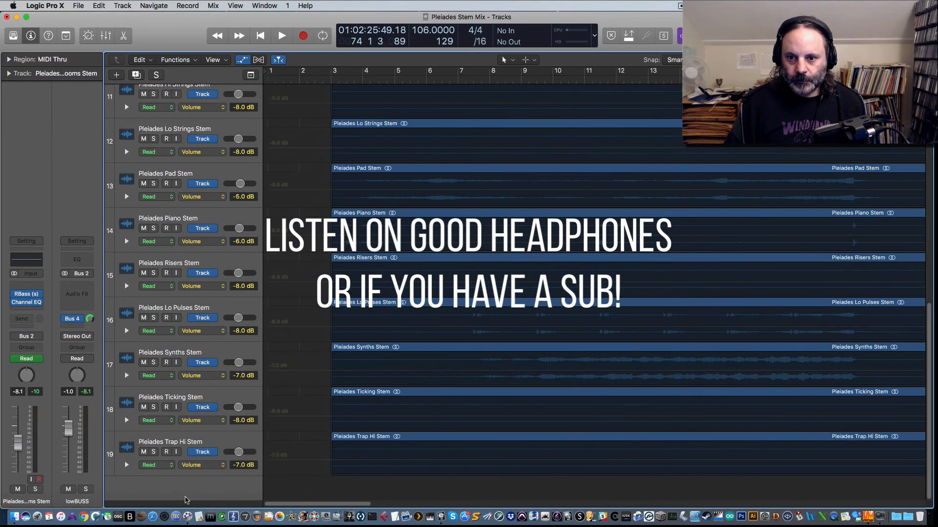
left_click(325, 78)
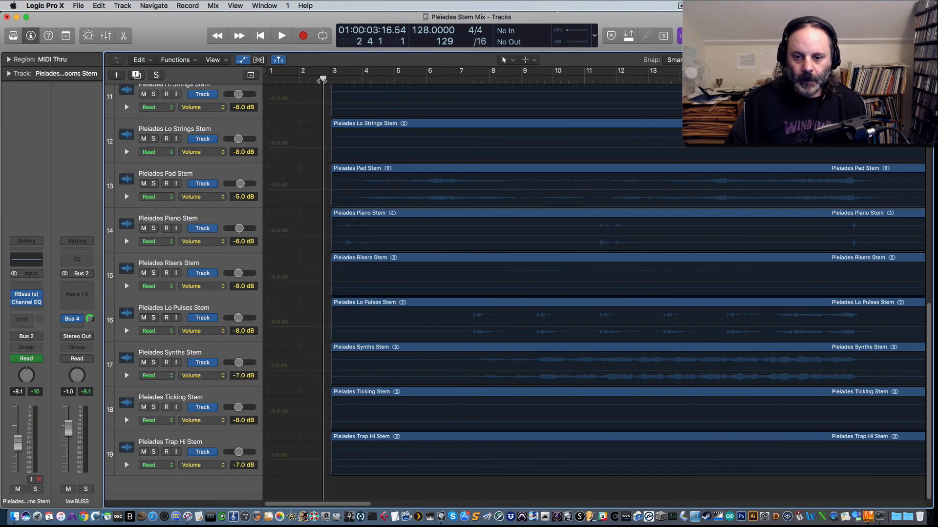
key("space")
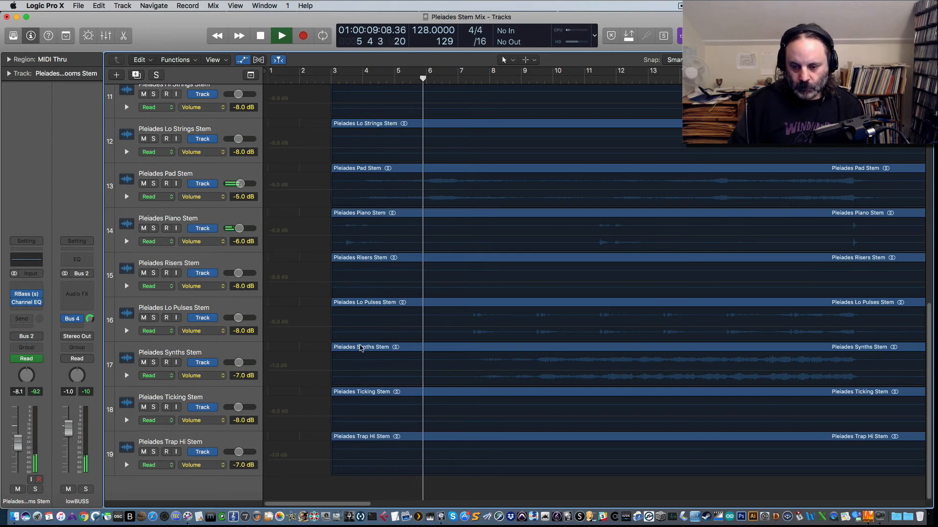
Step: Follow the full mix playback through the arrangement, past the riser and drop sections, to the song's end
left_click_drag(360, 504, 376, 507)
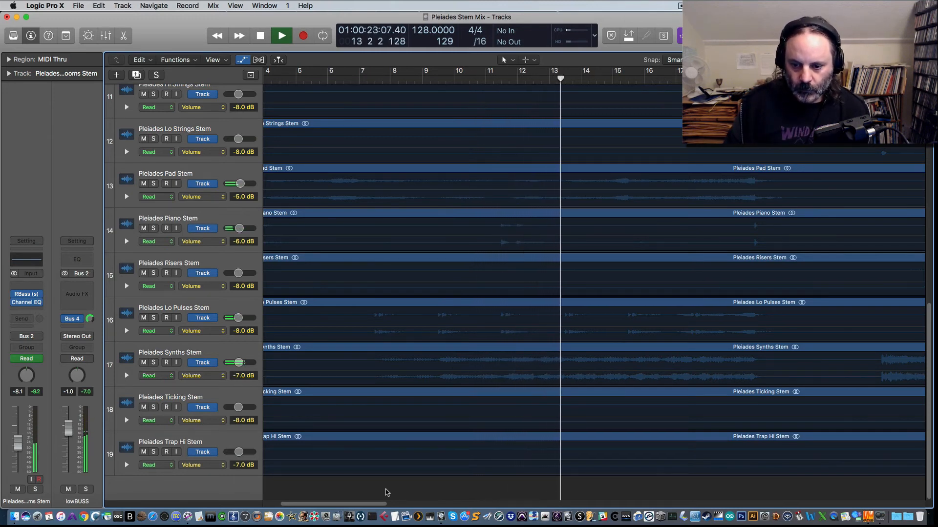
left_click_drag(379, 505, 413, 509)
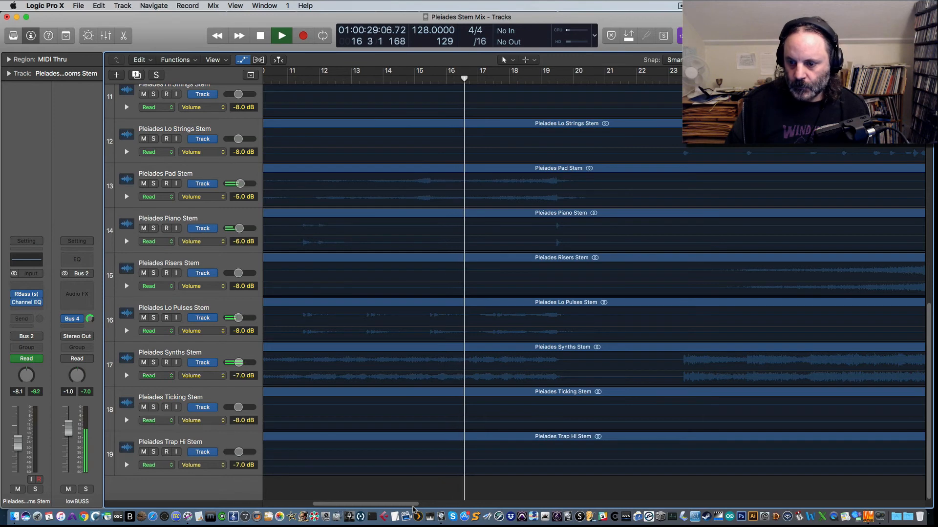
left_click_drag(413, 509, 428, 510)
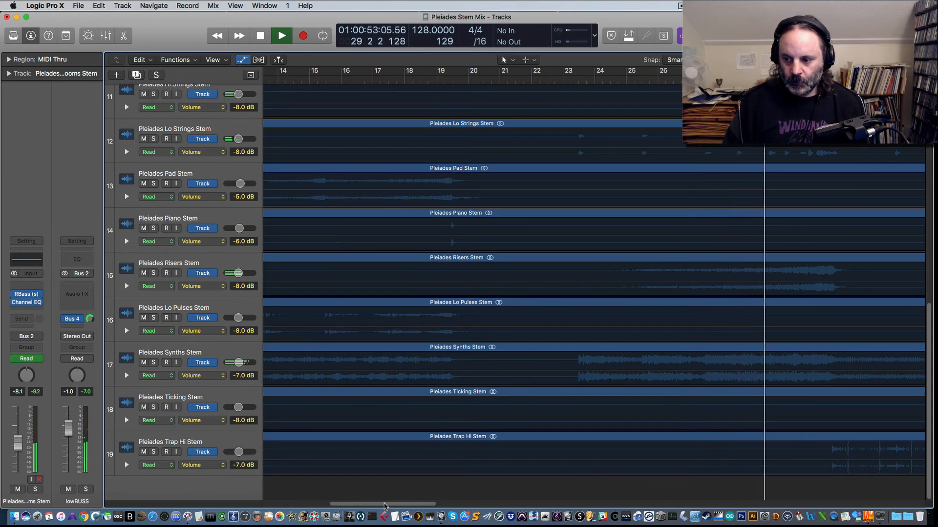
left_click_drag(385, 506, 466, 499)
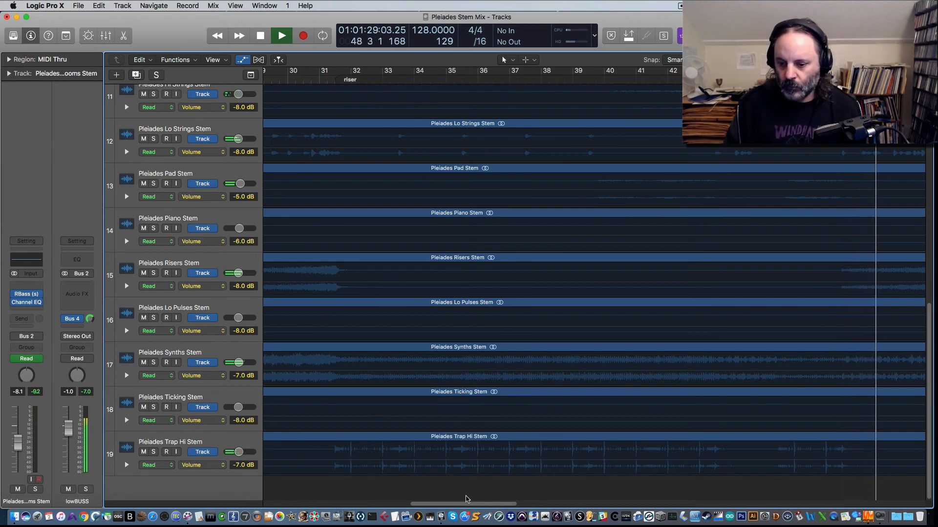
left_click_drag(465, 500, 564, 500)
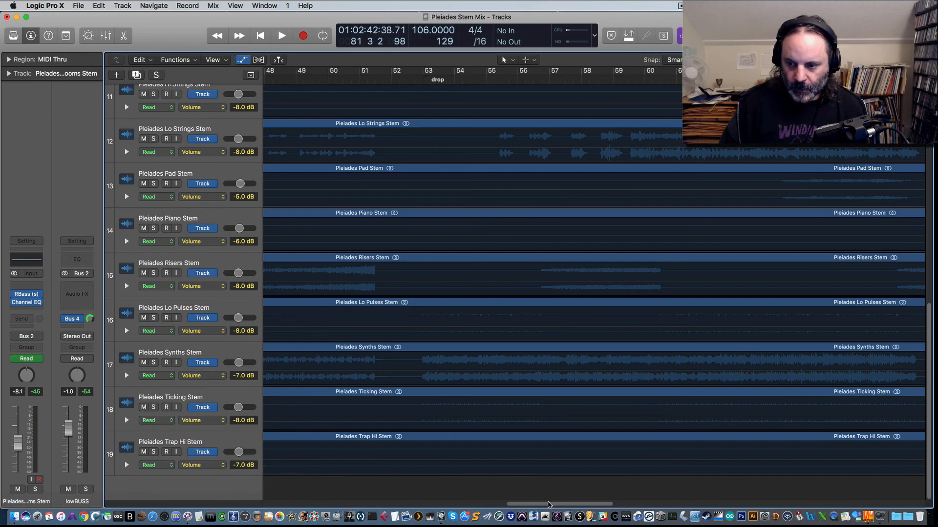
left_click_drag(548, 504, 655, 486)
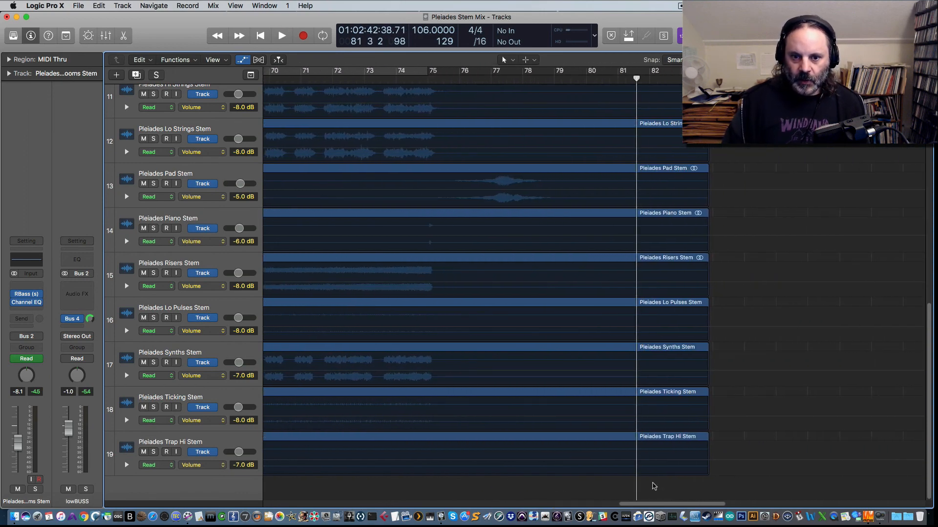
Step: Place the playhead at bar 73 and hide the automation on all stem tracks
scroll(347, 232, "up", 8)
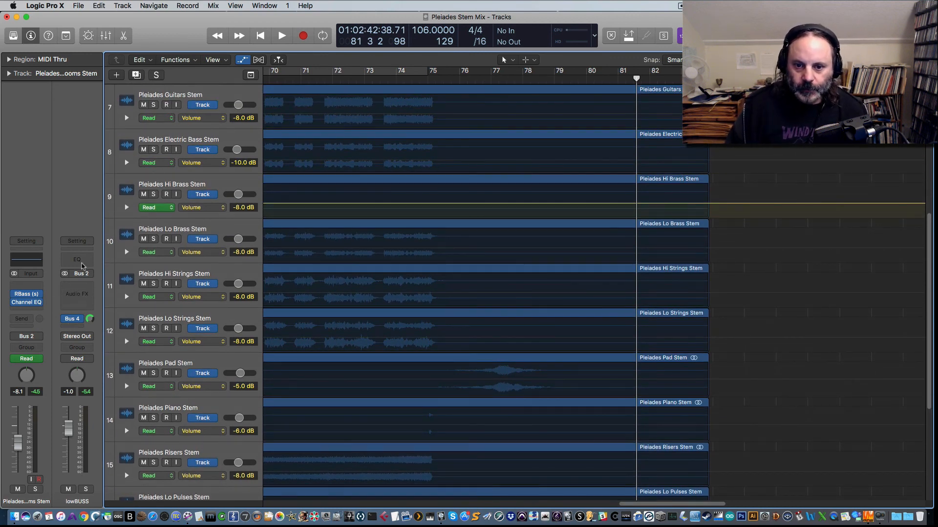
scroll(278, 170, "up", 2)
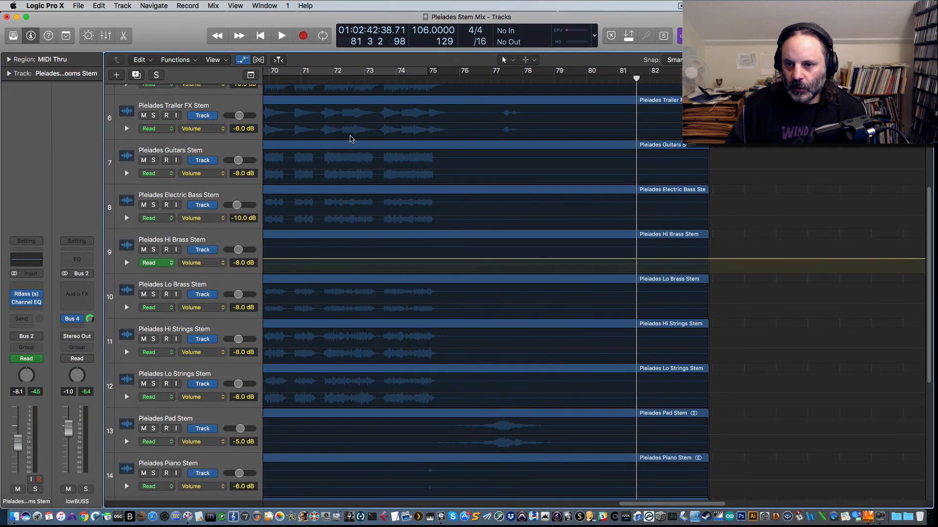
left_click(365, 80)
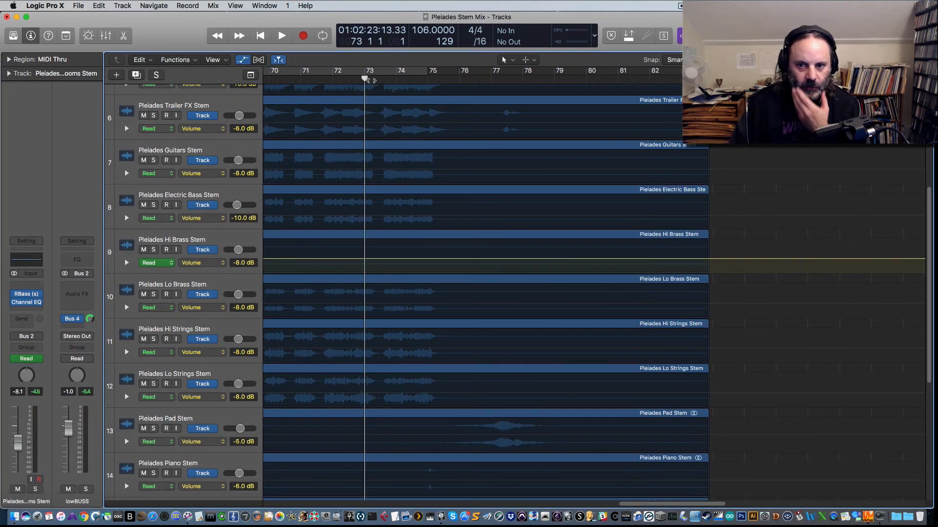
scroll(362, 125, "up", 5)
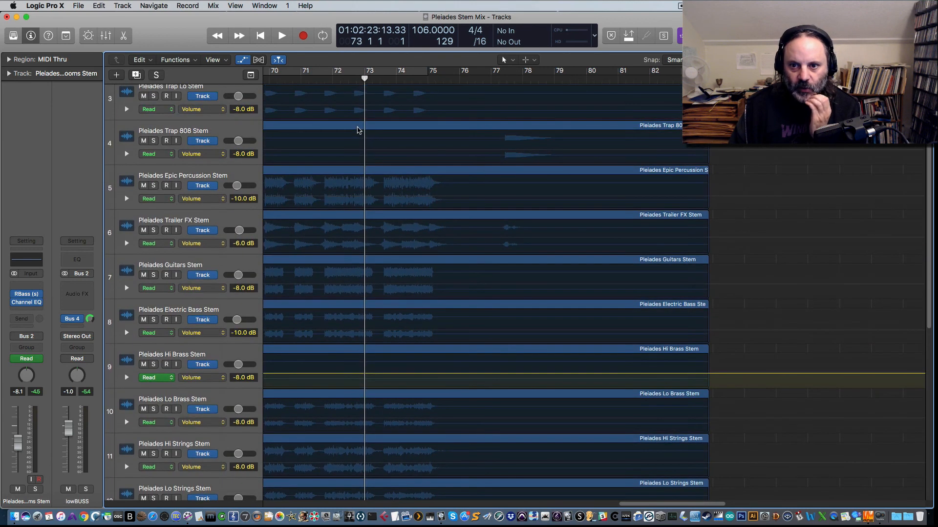
scroll(352, 147, "up", 2)
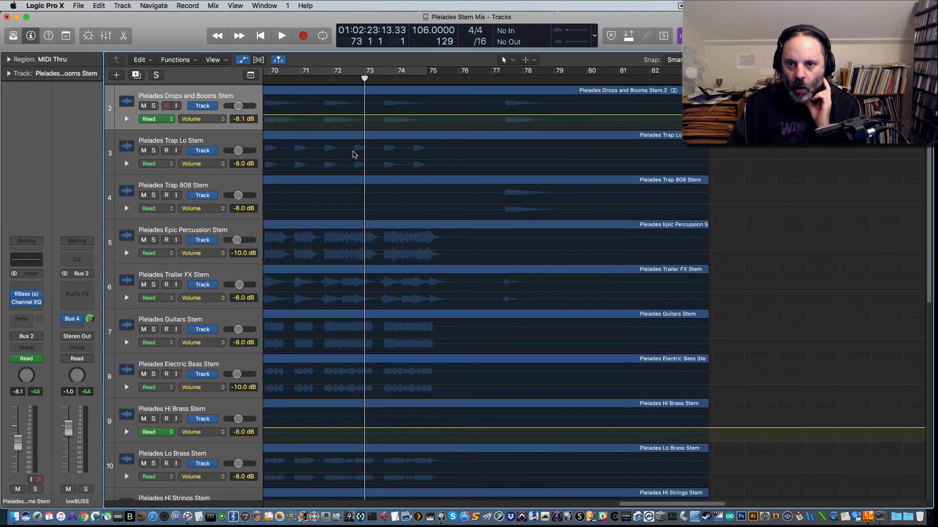
scroll(355, 155, "up", 2)
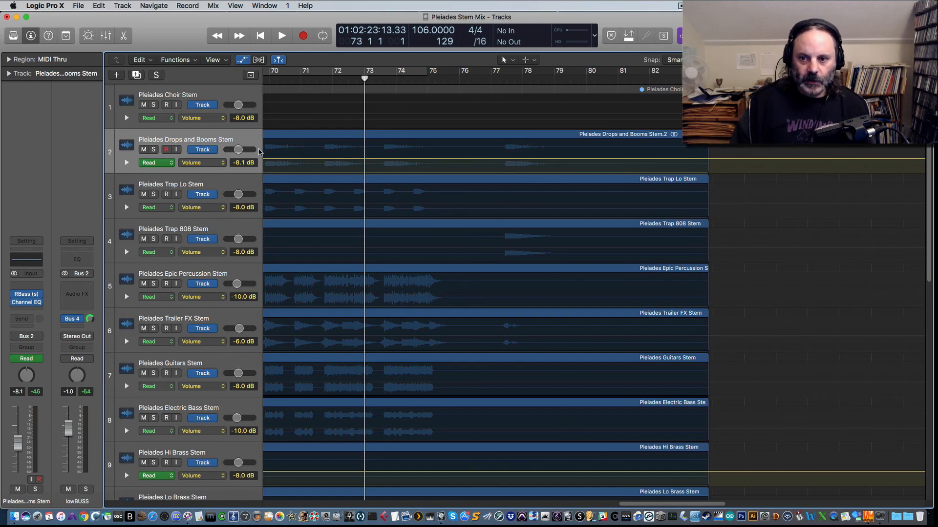
key("a")
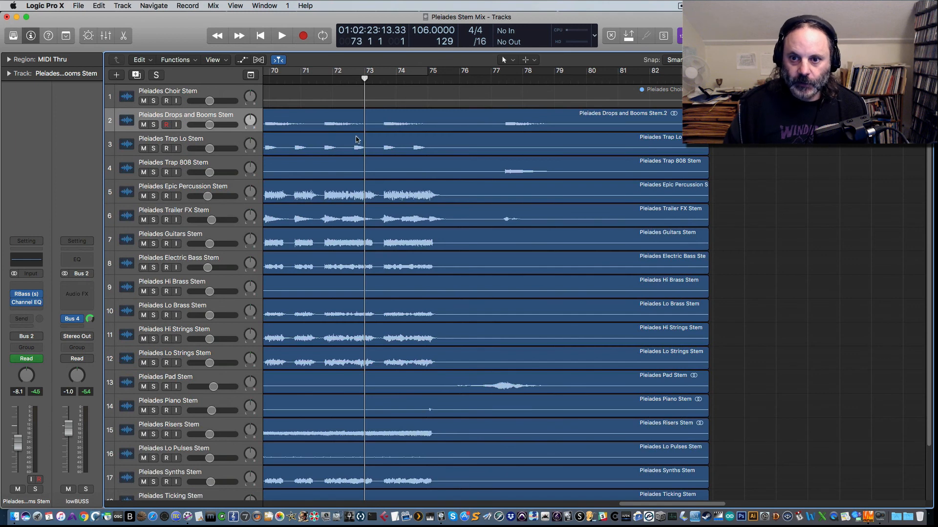